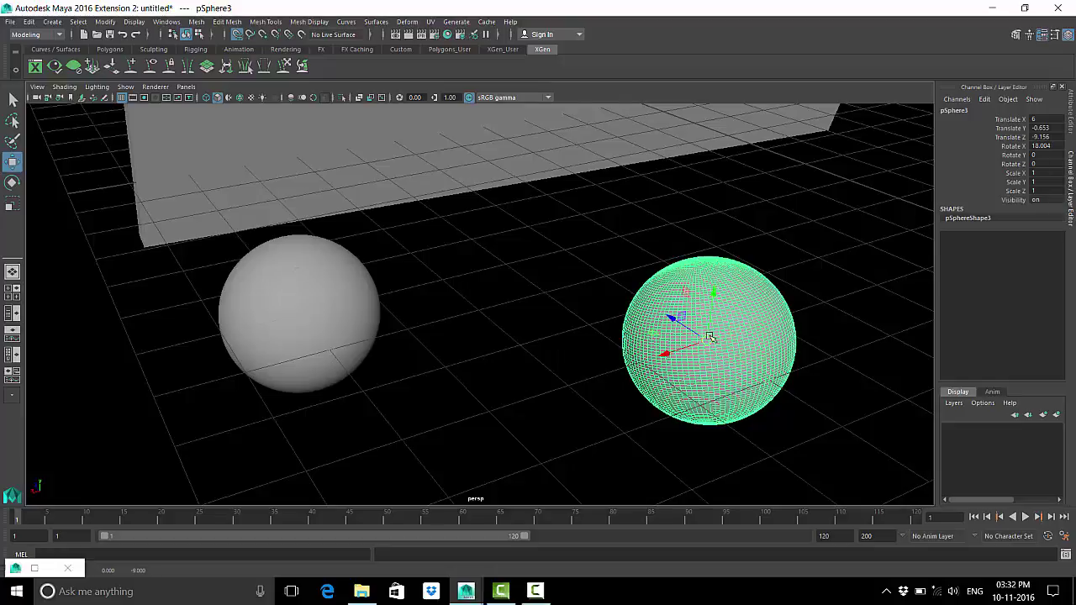
Move pSphere3, then duplicate it as pSphere4 and move the copy out to X 12.
mouse_move(707, 340)
mouse_down()
mouse_move(756, 239)
mouse_move(605, 238)
mouse_move(620, 371)
mouse_move(748, 378)
mouse_move(527, 330)
mouse_move(674, 172)
mouse_move(723, 328)
mouse_move(588, 344)
mouse_move(561, 399)
mouse_up()
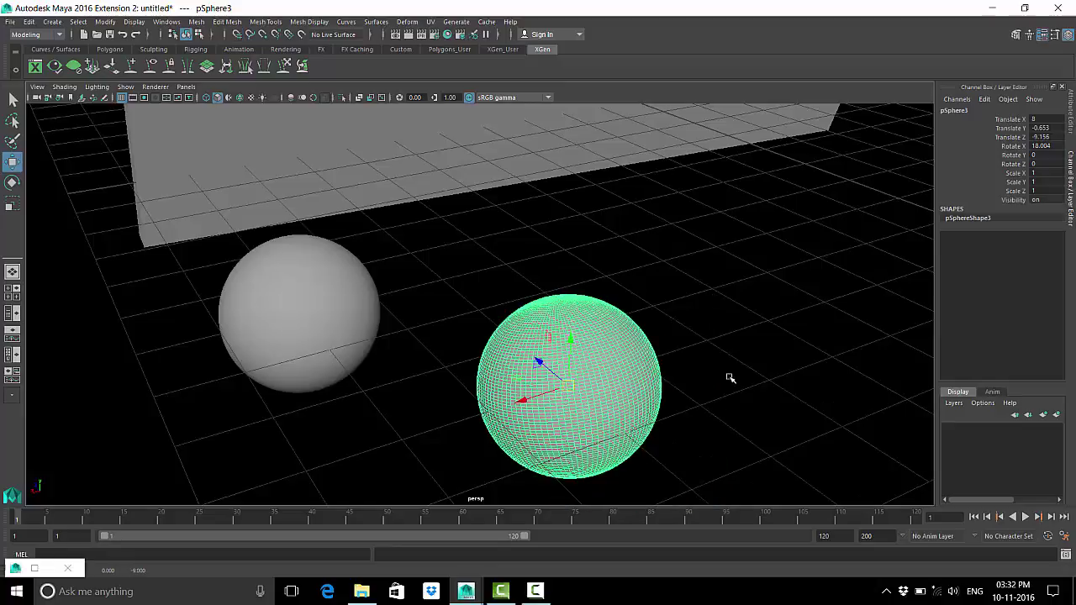
alt+drag(727, 366, 619, 386)
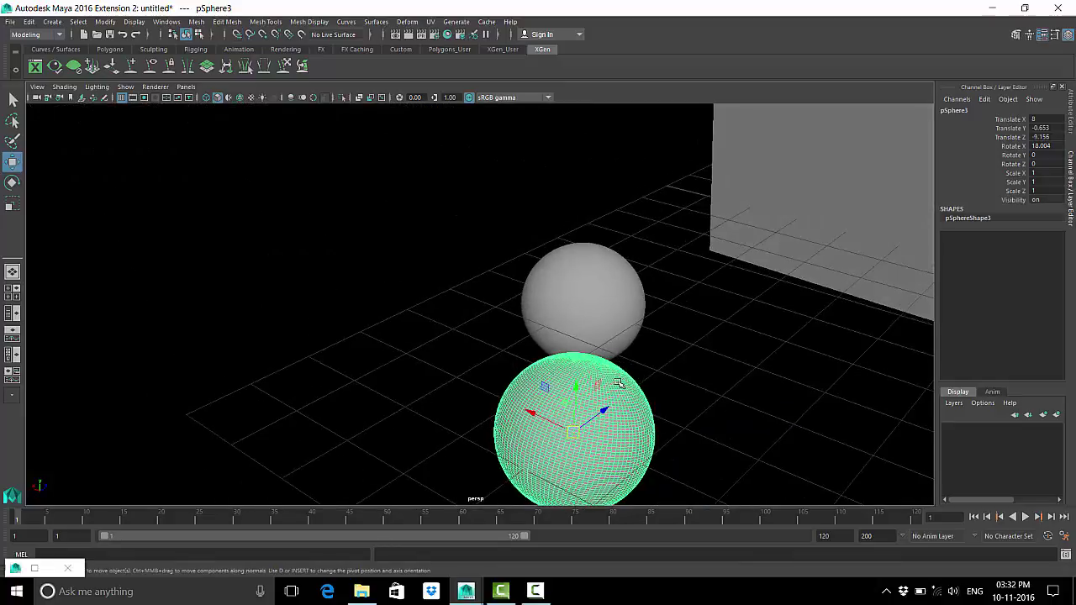
key(ctrl+d)
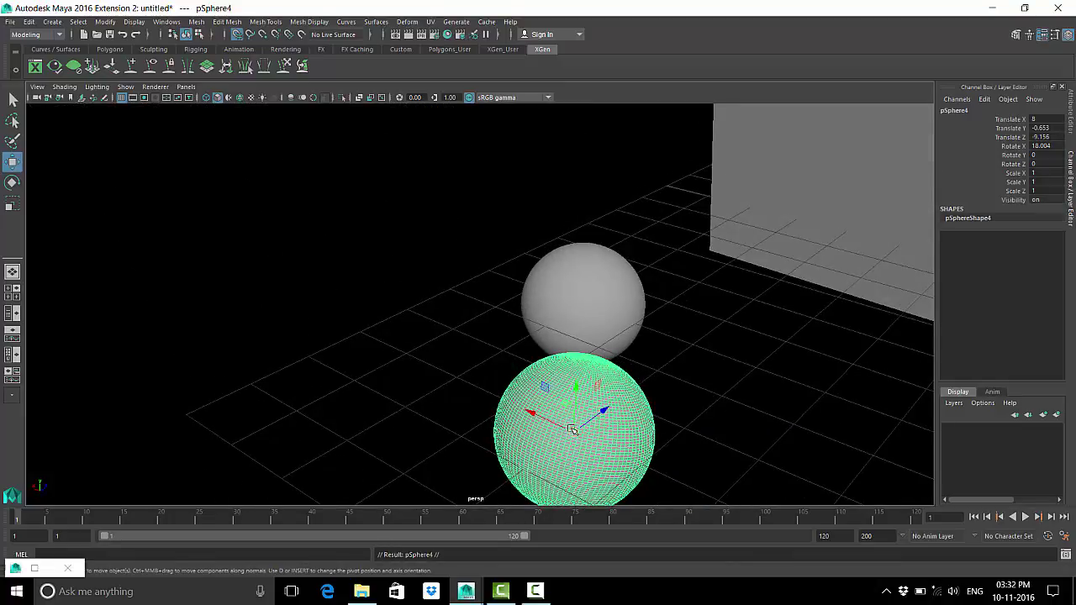
middle_drag(363, 336, 354, 329)
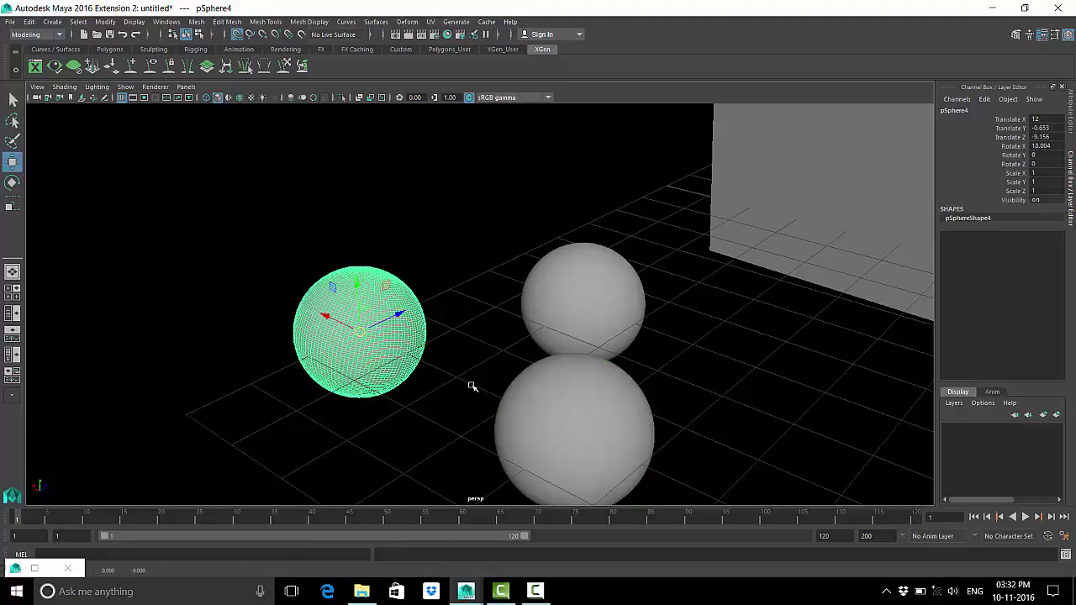
Duplicate the sphere again as pSphere5 and move it to Z -12.156.
key(ctrl+d)
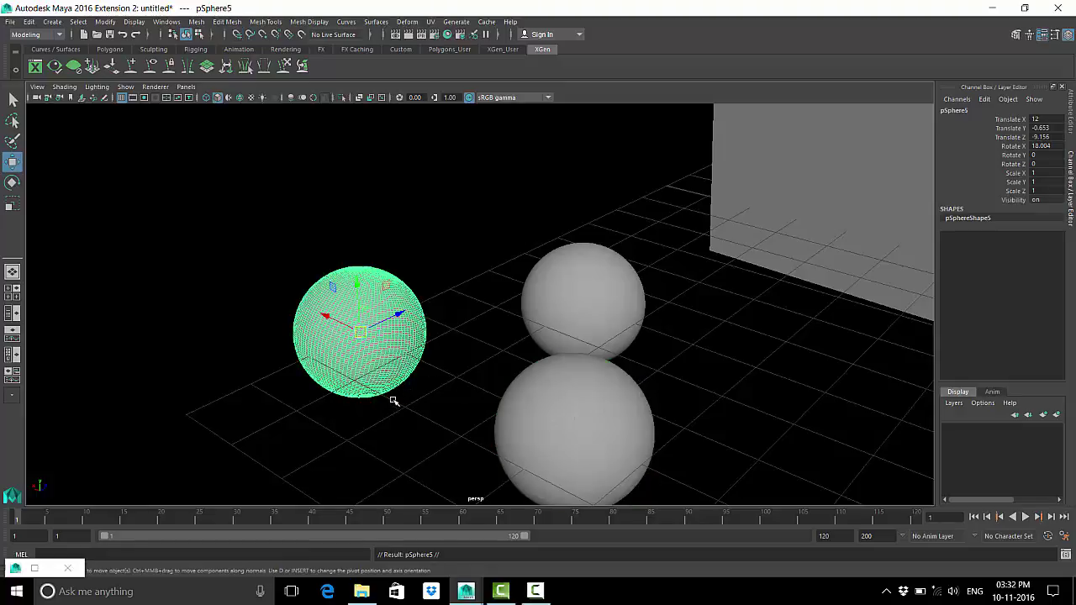
middle_drag(180, 420, 181, 407)
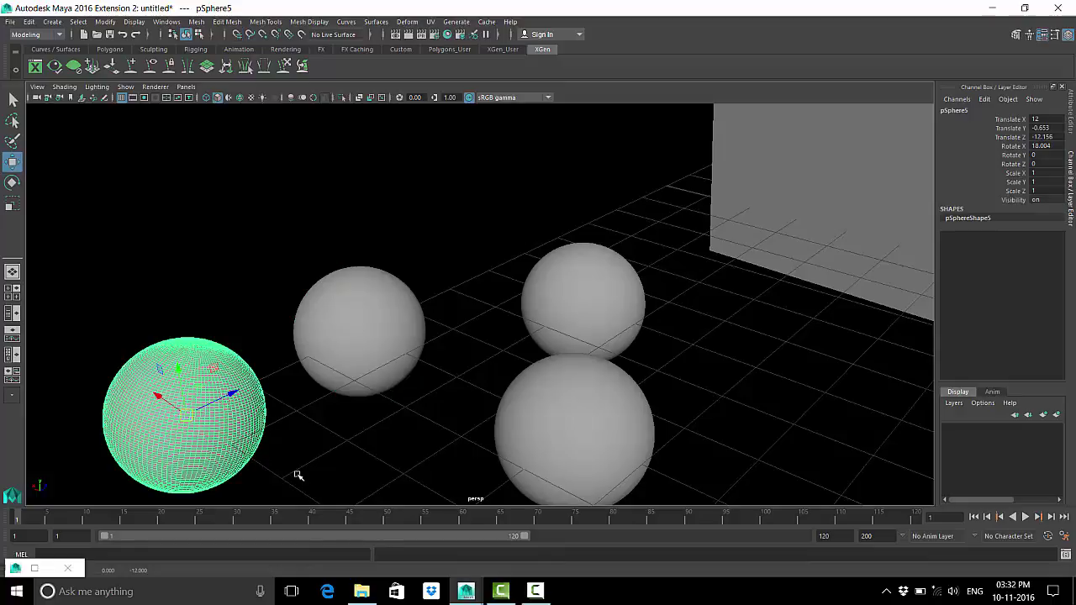
mouse_move(348, 272)
alt+mouse_down()
mouse_move(470, 317)
mouse_move(543, 302)
mouse_move(499, 320)
mouse_move(568, 329)
mouse_move(591, 281)
alt+mouse_up()
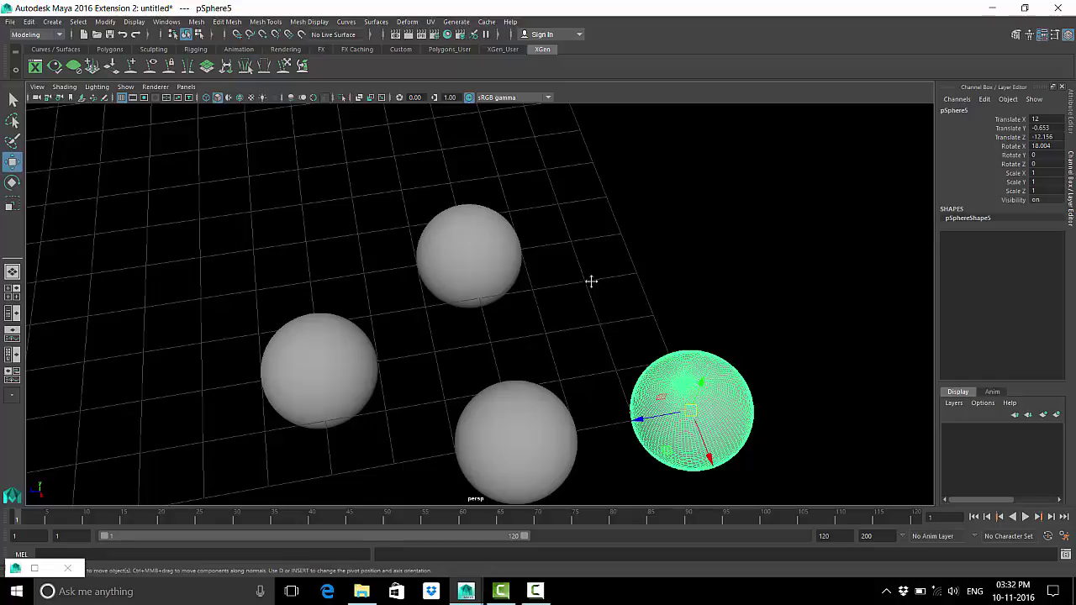
mouse_move(615, 391)
alt+mouse_down()
mouse_move(543, 305)
mouse_move(465, 272)
mouse_move(482, 278)
alt+mouse_up()
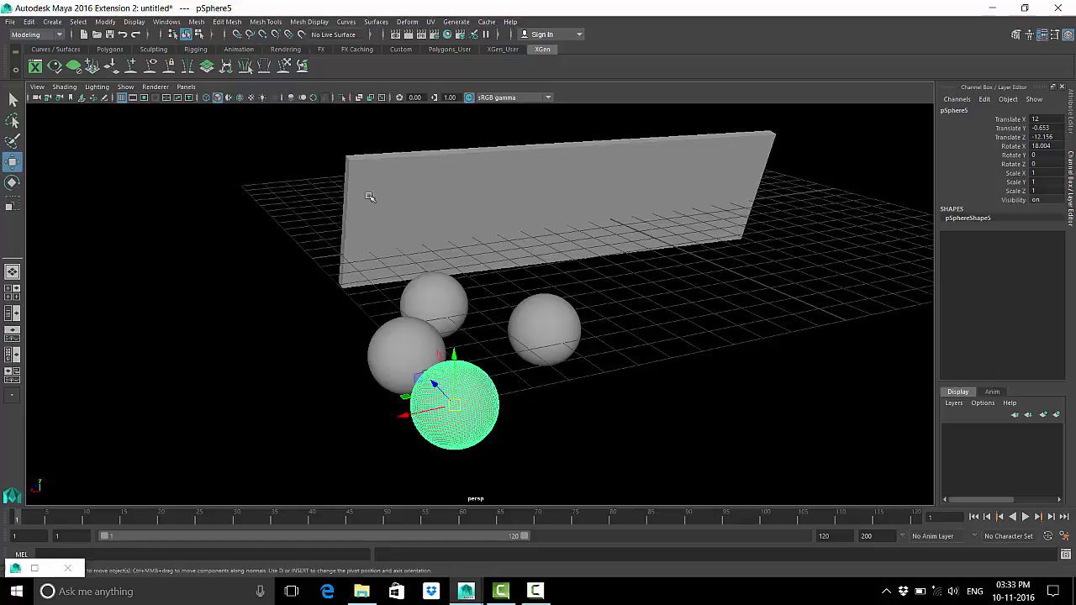
Select the wall, turn on X-ray display with Alt+X, then deselect everything.
alt+drag(371, 198, 395, 210)
mouse_move(327, 182)
alt+mouse_down()
mouse_move(358, 240)
mouse_move(444, 243)
mouse_move(775, 210)
mouse_move(888, 300)
alt+mouse_up()
click(547, 240)
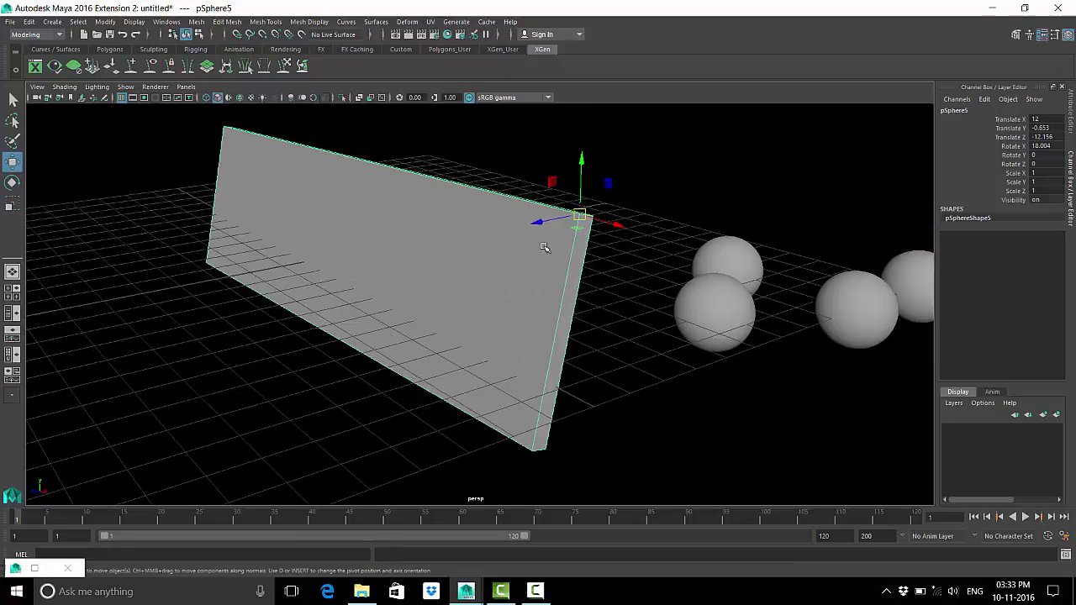
scroll(463, 199, up, 3)
mouse_move(463, 199)
alt+mouse_down()
mouse_move(416, 332)
mouse_move(427, 350)
mouse_move(449, 351)
alt+mouse_up()
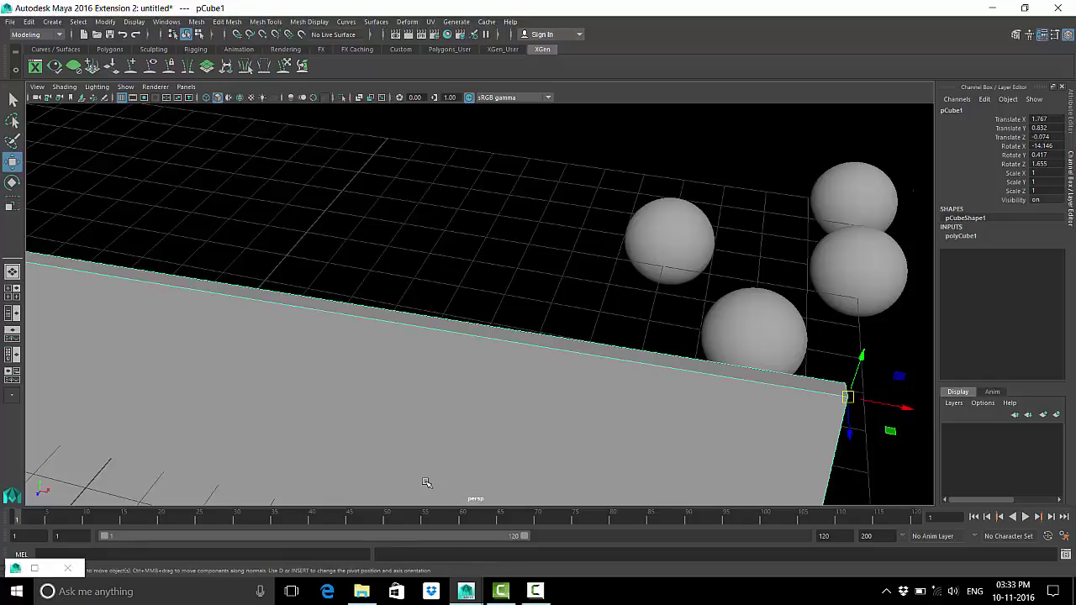
key(alt+x)
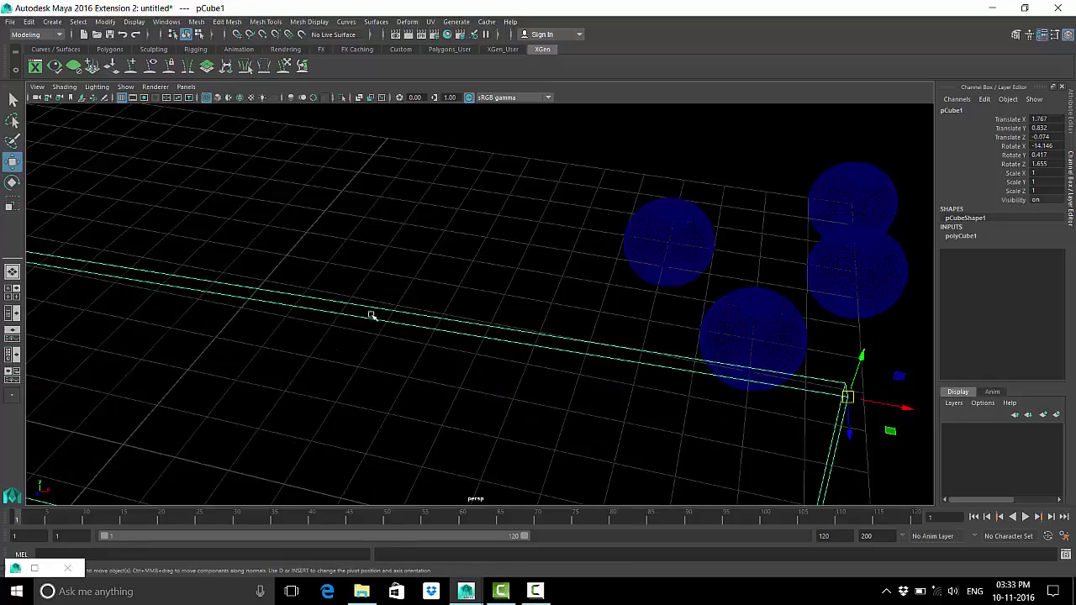
alt+right_drag(437, 322, 404, 304)
mouse_move(403, 304)
alt+mouse_down()
mouse_move(528, 312)
mouse_move(418, 307)
mouse_move(519, 293)
alt+mouse_up()
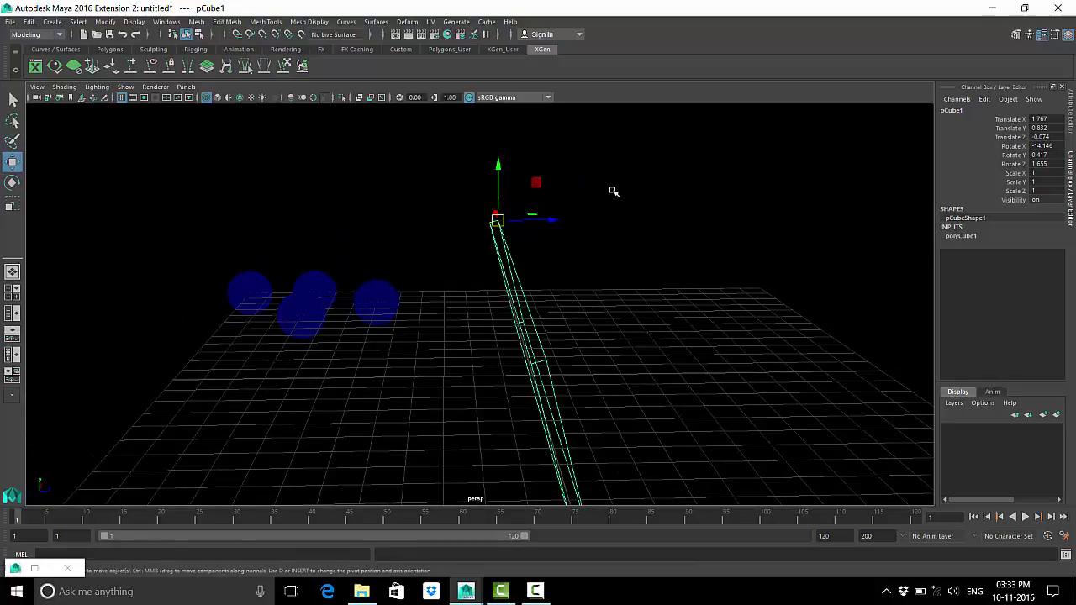
click(612, 233)
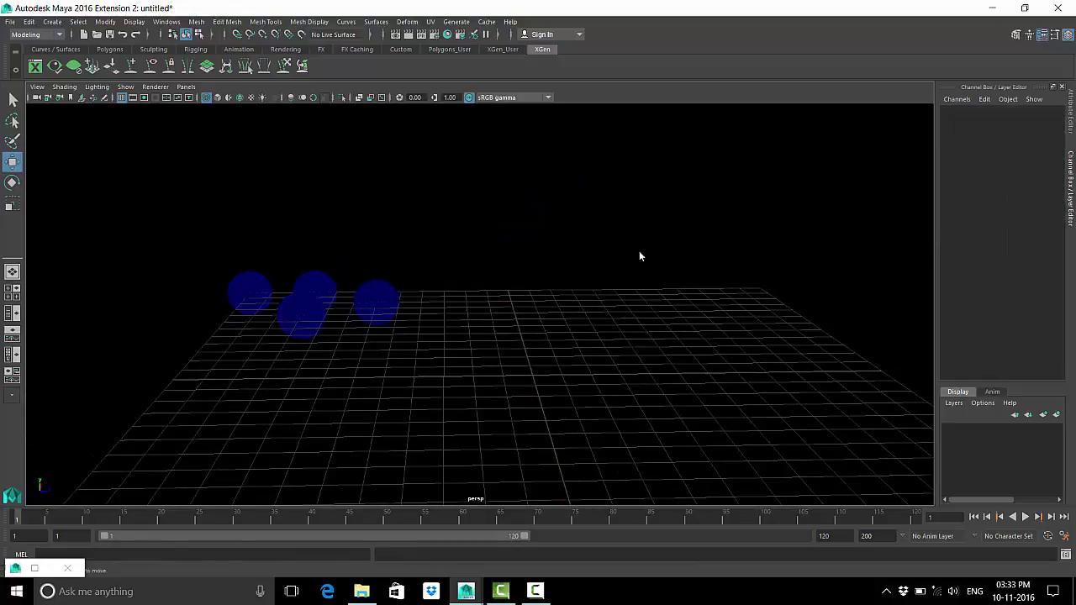
Create a polygon plane from the Shift+right-click menu and raise it to Translate Y 3.525.
shift+right_drag(639, 256, 612, 296)
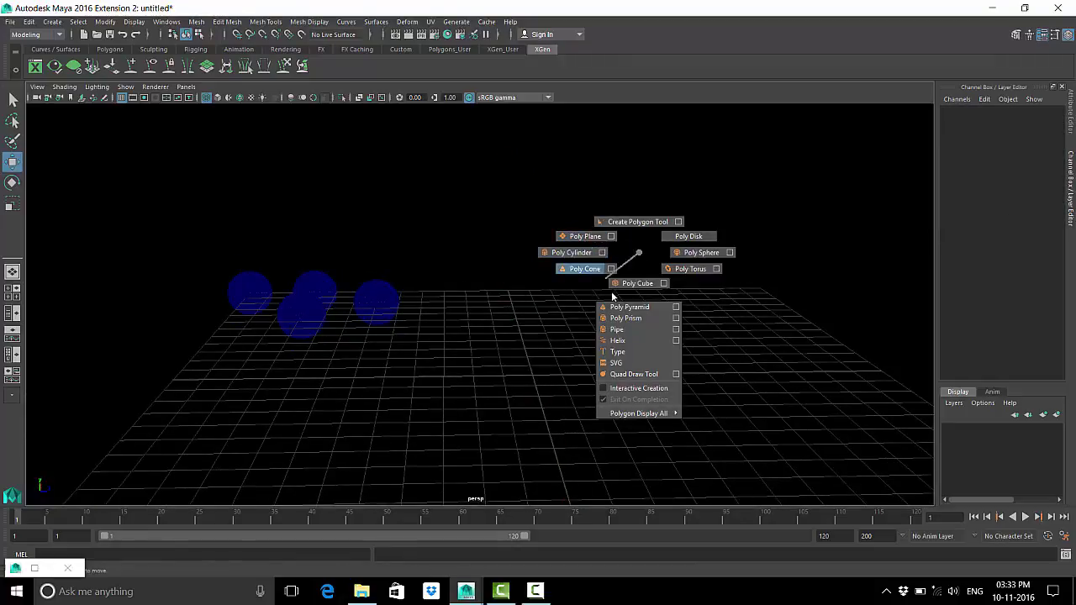
mouse_move(612, 296)
shift+right_down()
mouse_move(647, 279)
mouse_move(588, 237)
shift+right_up()
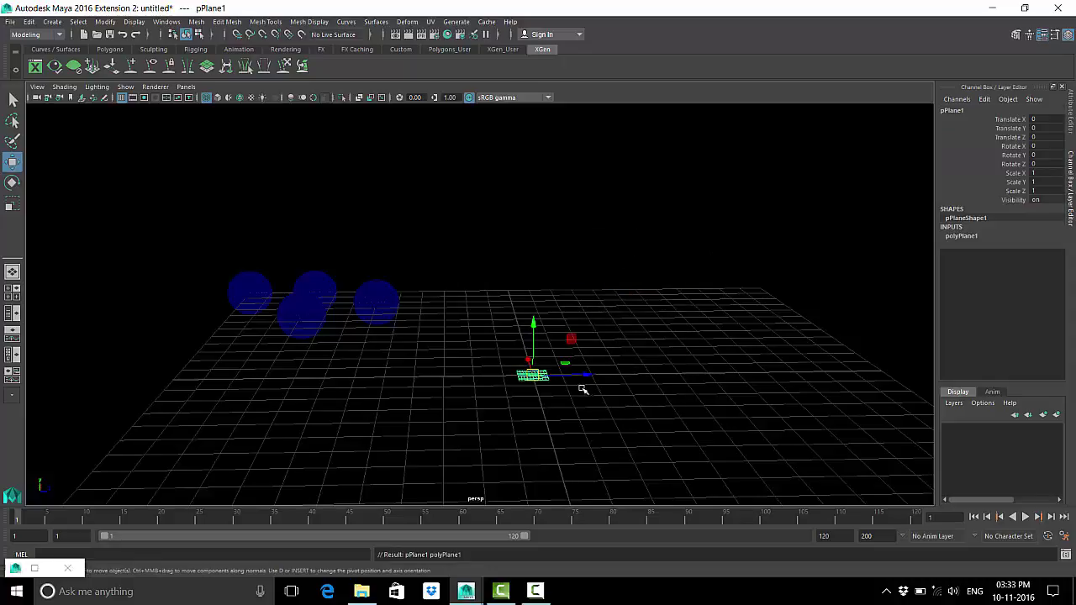
drag(534, 328, 544, 263)
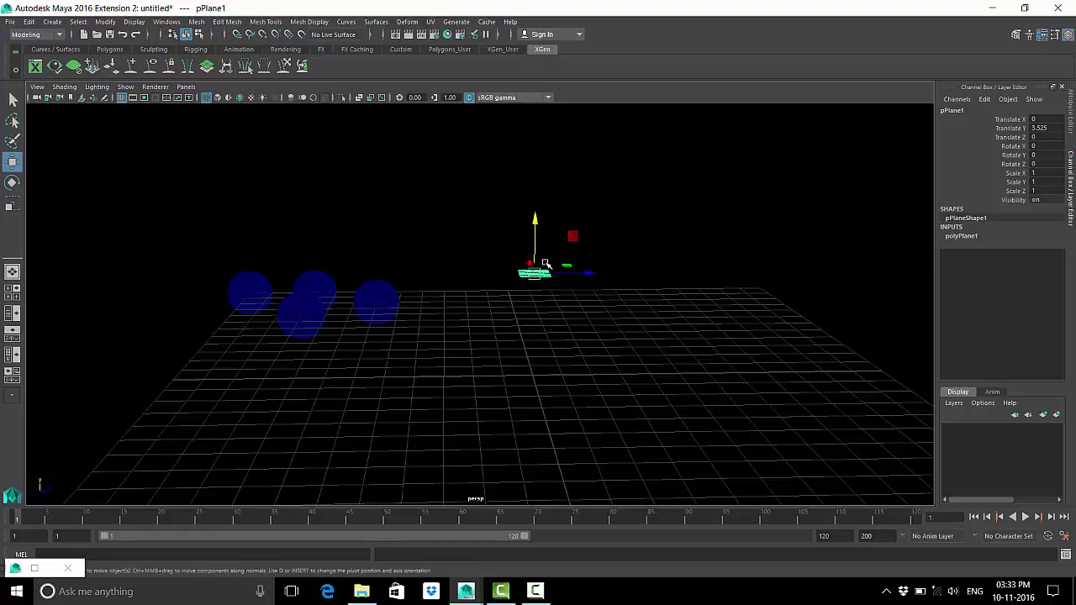
alt+right_drag(545, 264, 540, 305)
alt+drag(540, 305, 518, 324)
alt+right_drag(518, 324, 475, 377)
alt+drag(476, 377, 867, 330)
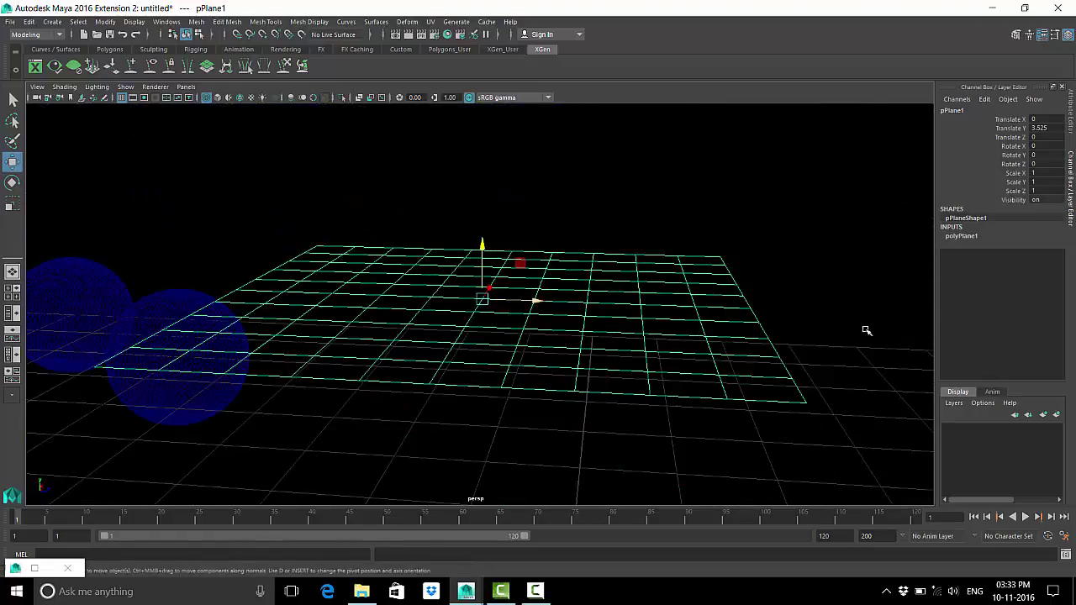
Set the plane's Subdivisions Width and Height to 1 and switch to smooth shaded display.
click(966, 236)
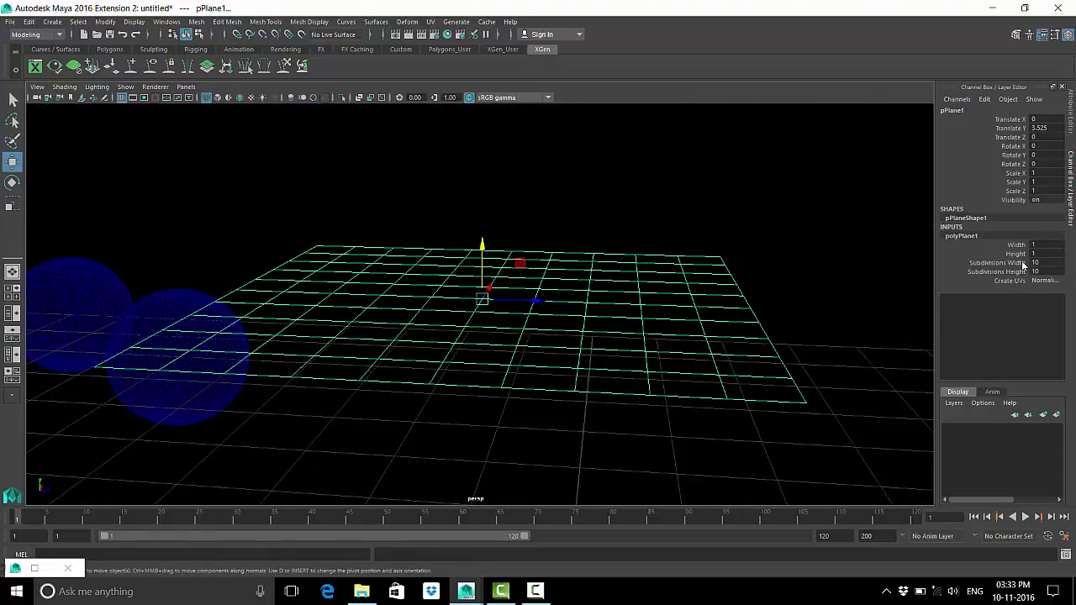
drag(1024, 264, 1022, 273)
middle_drag(670, 243, 655, 316)
mouse_move(656, 317)
alt+mouse_down()
mouse_move(442, 280)
mouse_move(387, 249)
alt+mouse_up()
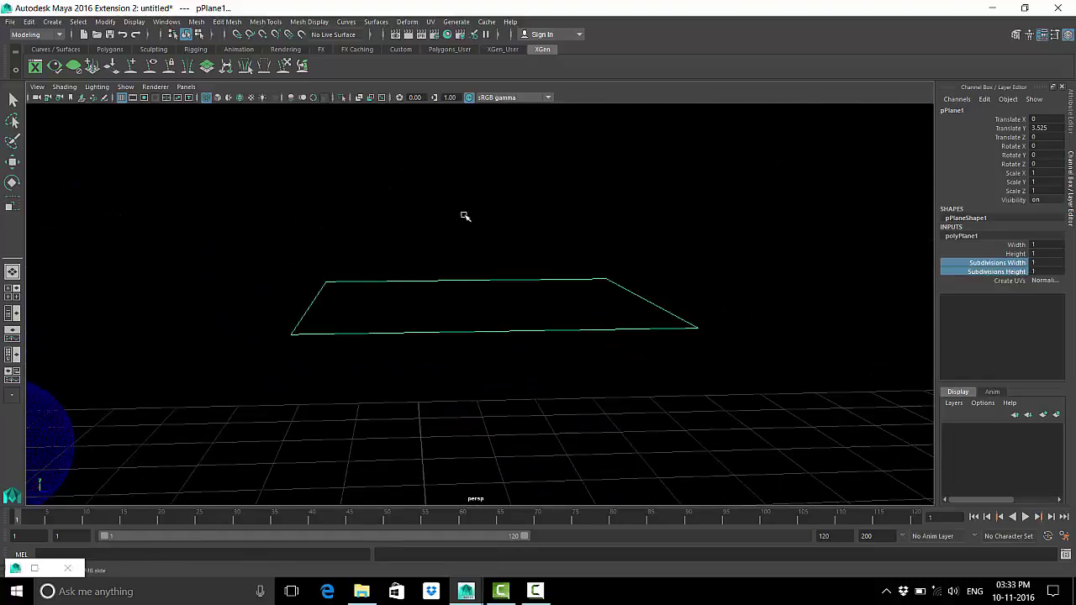
key(w)
drag(771, 238, 451, 392)
key(5)
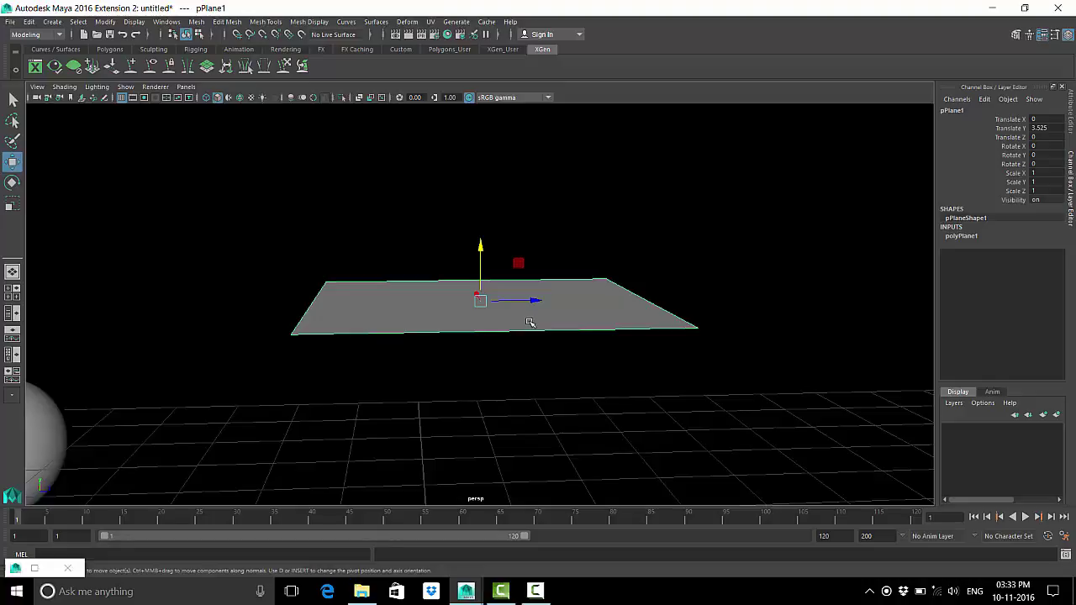
click(534, 597)
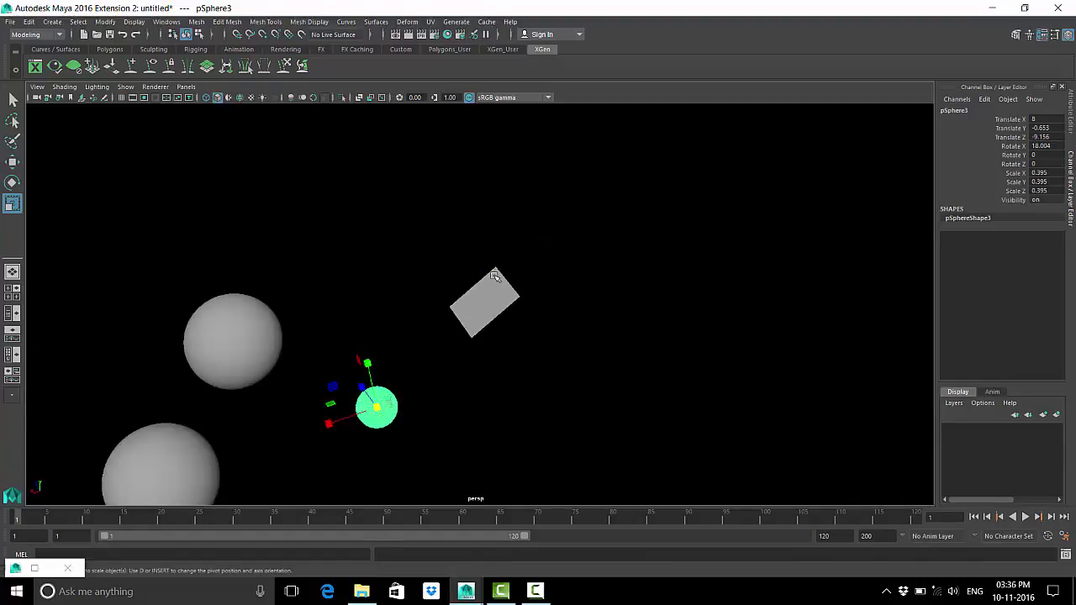
Move pSphere3 beside the plane and slide it across toward the plane.
scroll(499, 262, down, 5)
key(w)
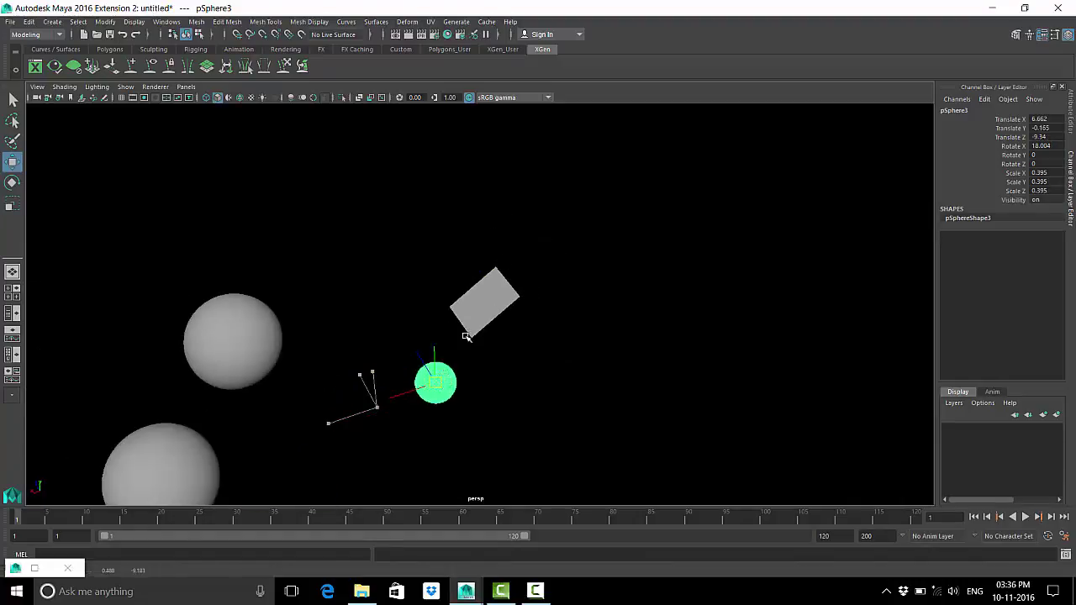
middle_drag(341, 446, 477, 334)
key(f)
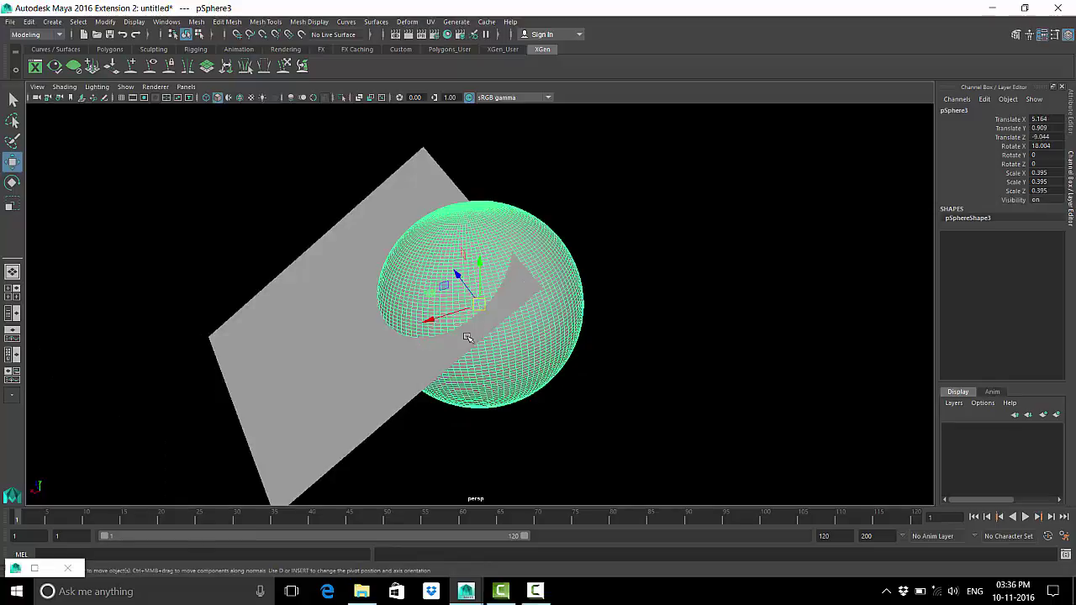
mouse_move(477, 335)
alt+mouse_down()
mouse_move(557, 364)
mouse_move(519, 344)
mouse_move(623, 371)
alt+mouse_up()
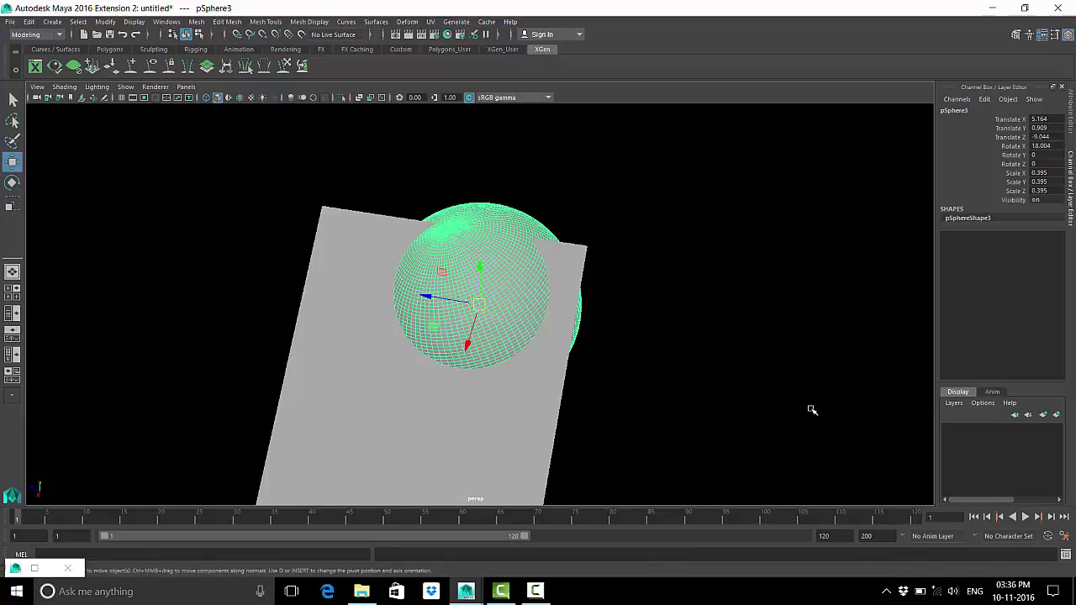
mouse_move(659, 365)
alt+mouse_down()
mouse_move(476, 325)
mouse_move(509, 305)
mouse_move(510, 253)
alt+mouse_up()
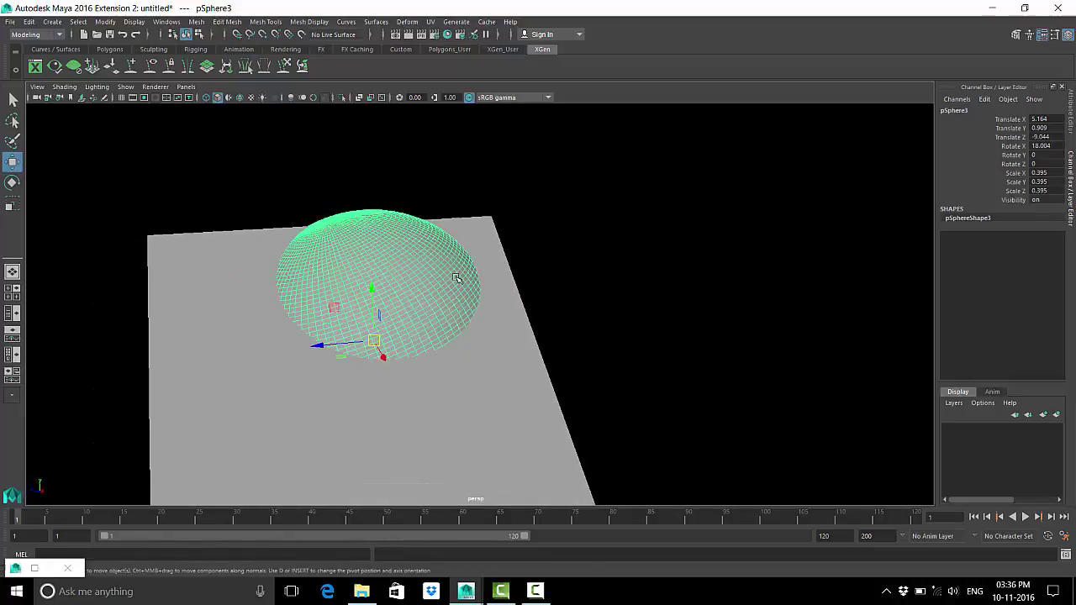
mouse_move(378, 342)
mouse_down()
mouse_move(524, 326)
mouse_move(558, 339)
mouse_move(737, 211)
mouse_move(770, 237)
mouse_up()
scroll(570, 375, down, 2)
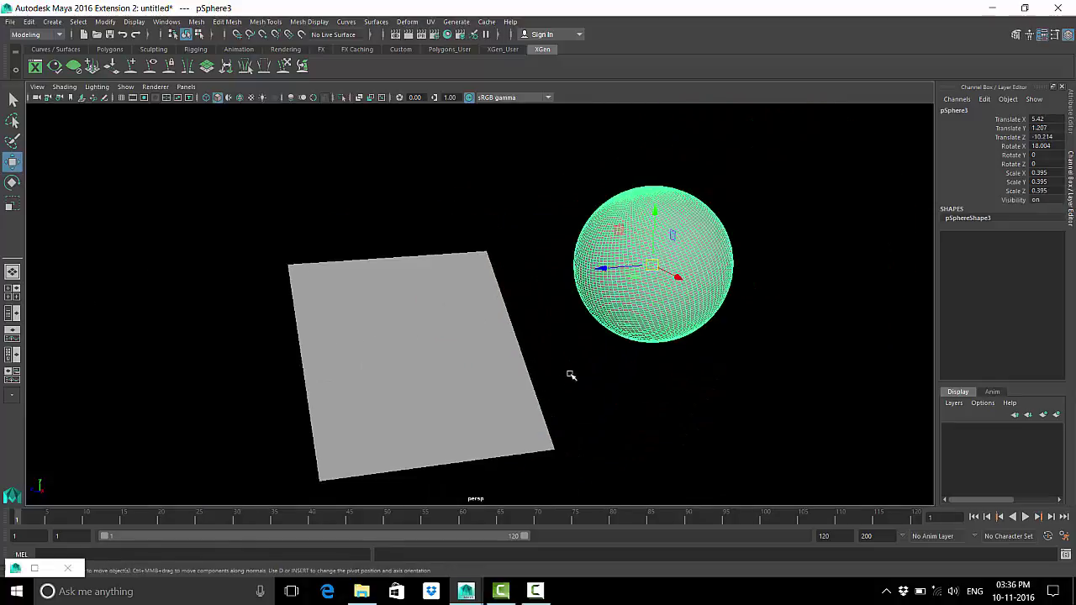
mouse_move(571, 375)
alt+mouse_down()
mouse_move(528, 356)
mouse_move(558, 354)
alt+mouse_up()
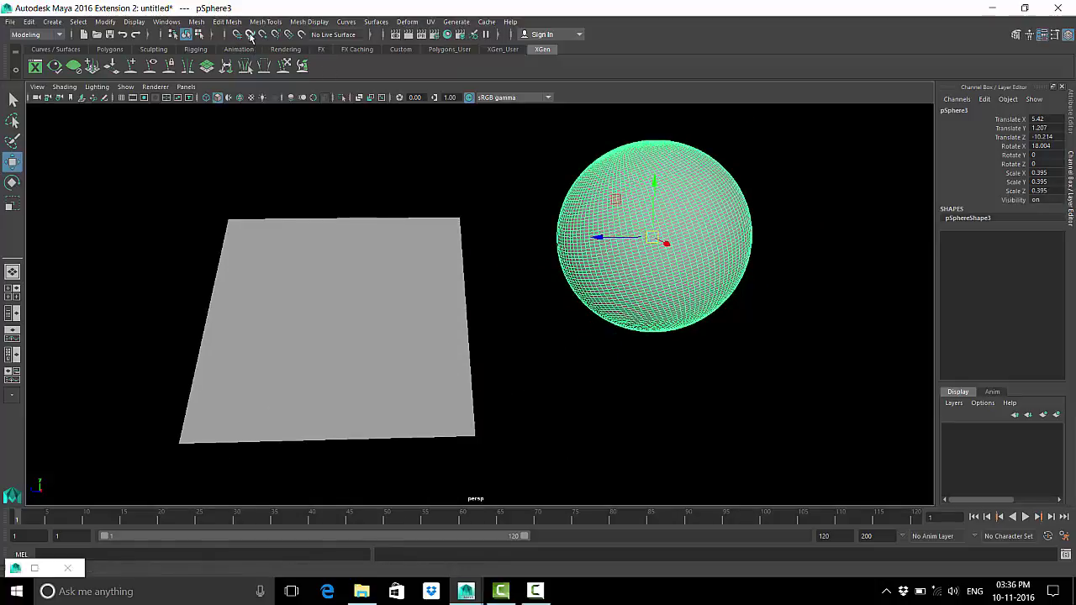
Turn on snapping and snap the sphere onto the plane, adjusting its height.
click(250, 34)
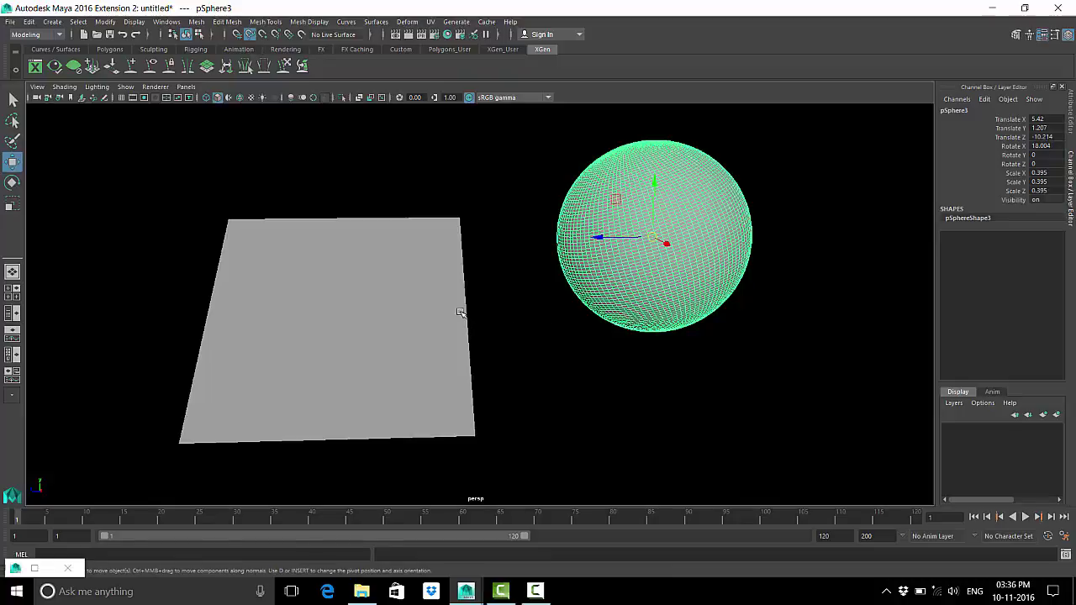
middle_drag(463, 314, 452, 324)
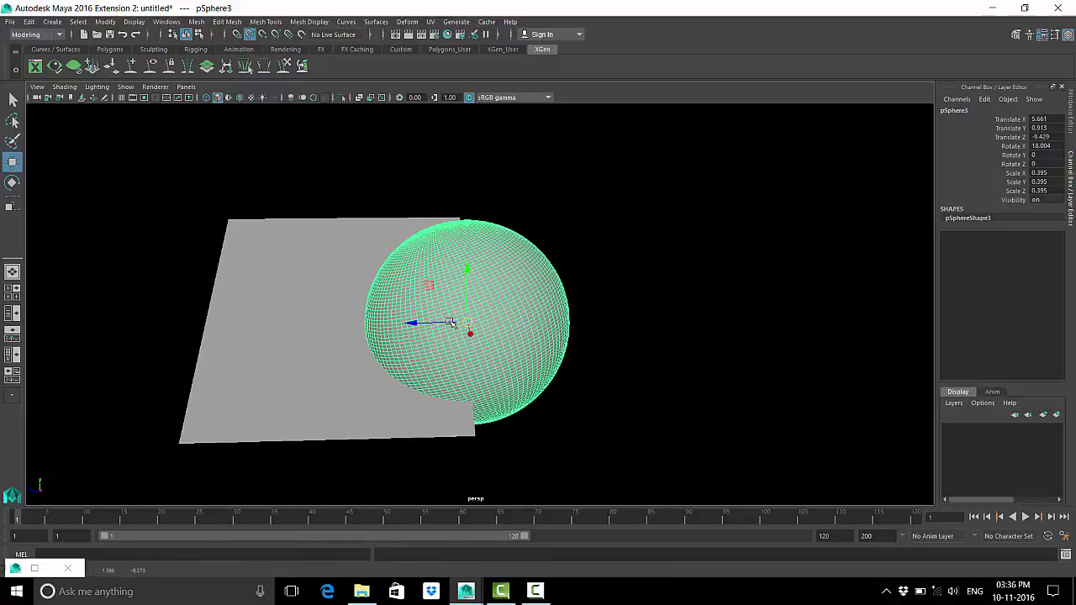
mouse_move(572, 363)
alt+mouse_down()
mouse_move(523, 328)
mouse_move(434, 359)
alt+mouse_up()
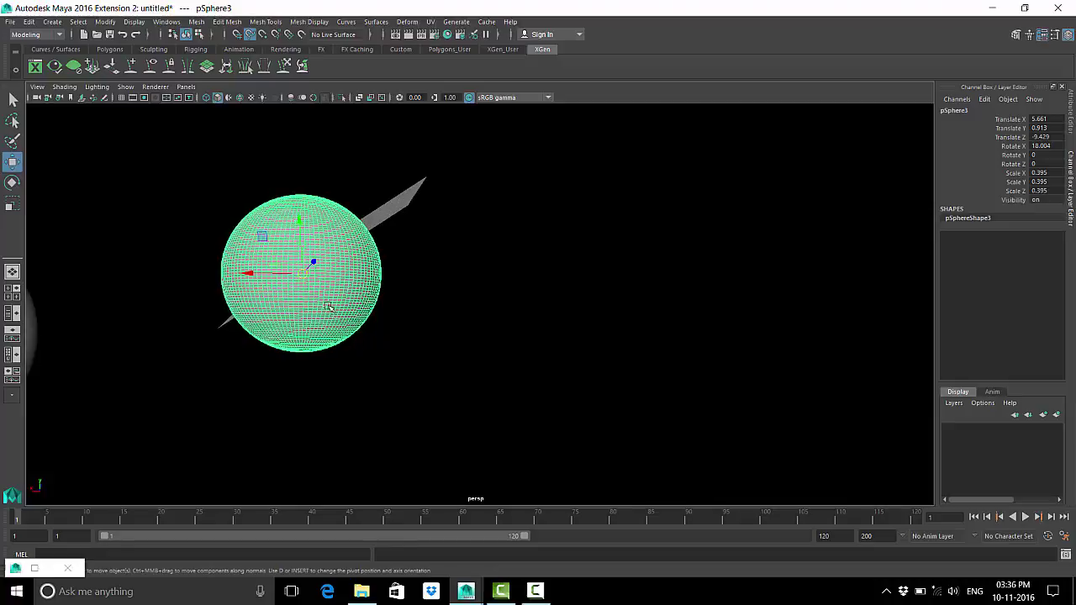
mouse_move(306, 283)
middle_down()
mouse_move(382, 220)
mouse_move(241, 327)
mouse_move(320, 254)
middle_up()
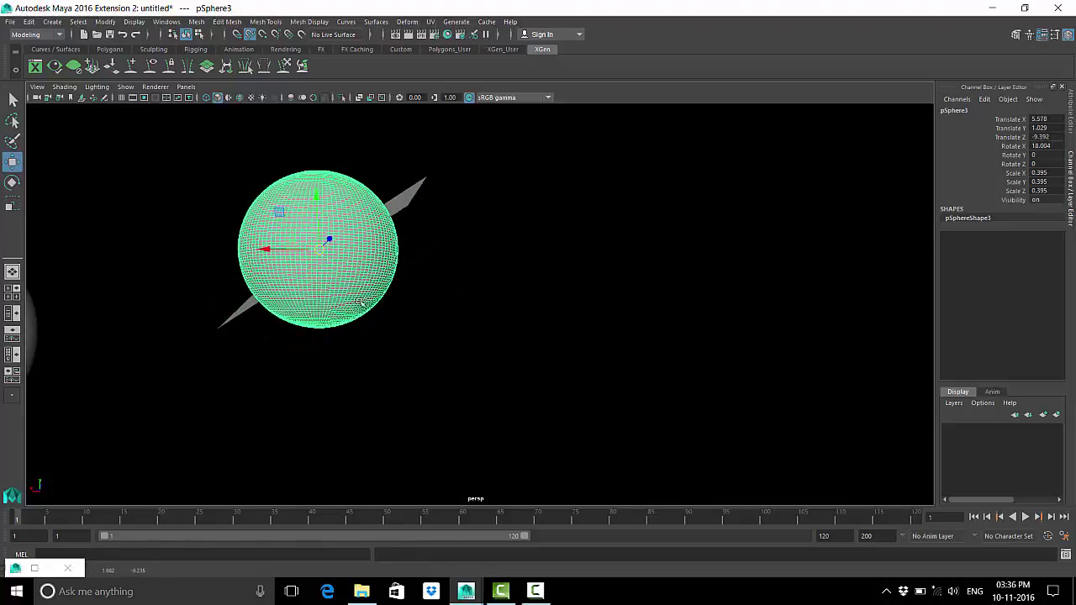
mouse_move(321, 250)
alt+mouse_down()
mouse_move(501, 300)
mouse_move(458, 278)
alt+mouse_up()
middle_drag(458, 276, 454, 204)
mouse_move(454, 204)
alt+mouse_down()
mouse_move(446, 242)
mouse_move(502, 258)
mouse_move(526, 244)
alt+mouse_up()
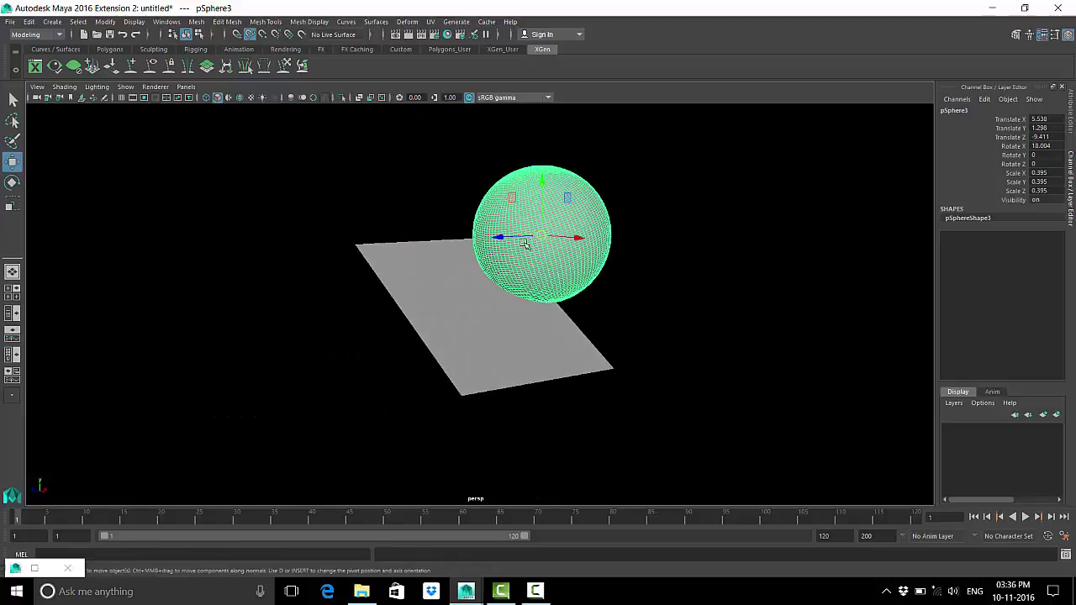
mouse_move(545, 251)
middle_down()
mouse_move(556, 320)
mouse_move(533, 272)
mouse_move(577, 326)
middle_up()
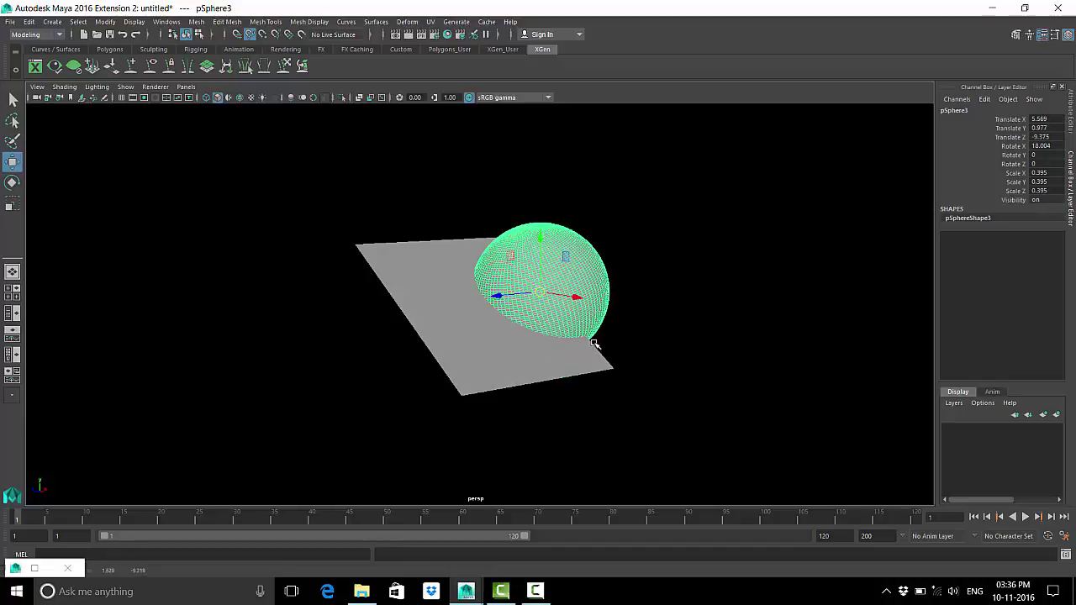
Rest the sphere against the plane's left edge, then select the plane.
alt+right_drag(594, 343, 566, 364)
middle_drag(574, 356, 472, 245)
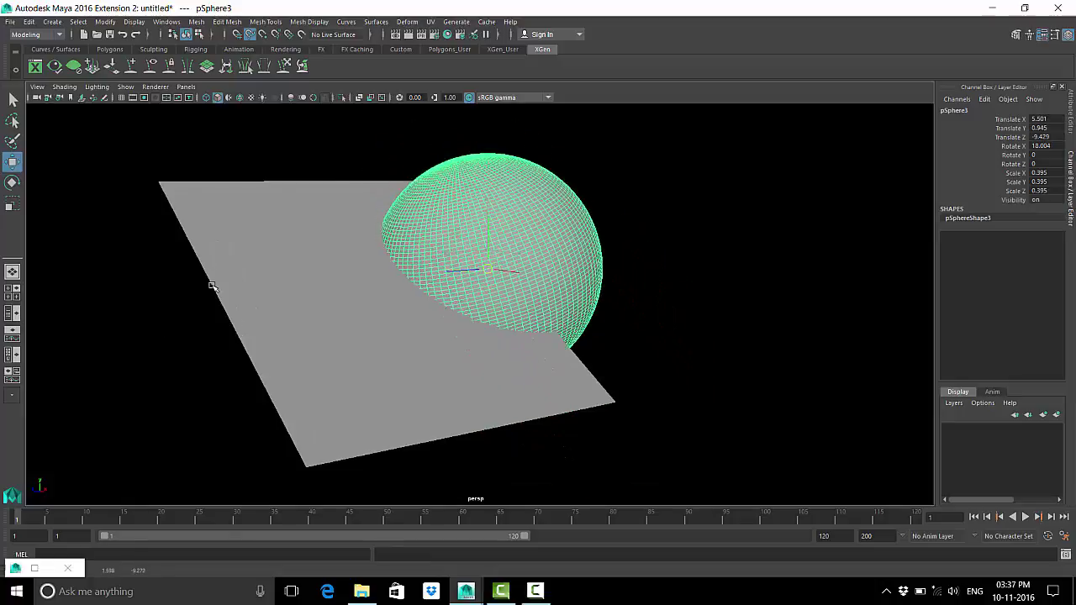
mouse_move(212, 286)
middle_down()
mouse_move(247, 325)
mouse_move(200, 221)
mouse_move(227, 285)
mouse_move(252, 395)
mouse_move(260, 377)
mouse_move(193, 246)
mouse_move(255, 264)
mouse_move(291, 307)
mouse_move(356, 269)
mouse_move(392, 223)
middle_up()
scroll(391, 223, down, 5)
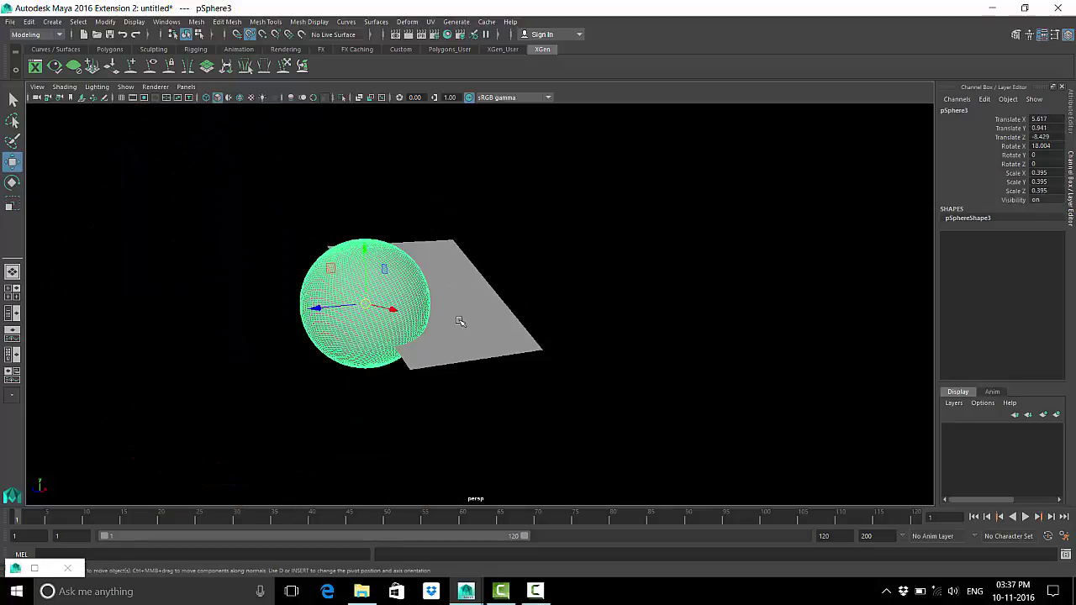
click(459, 322)
Scale pPlane1 up uniformly to about three times its size, then reselect the sphere.
key(r)
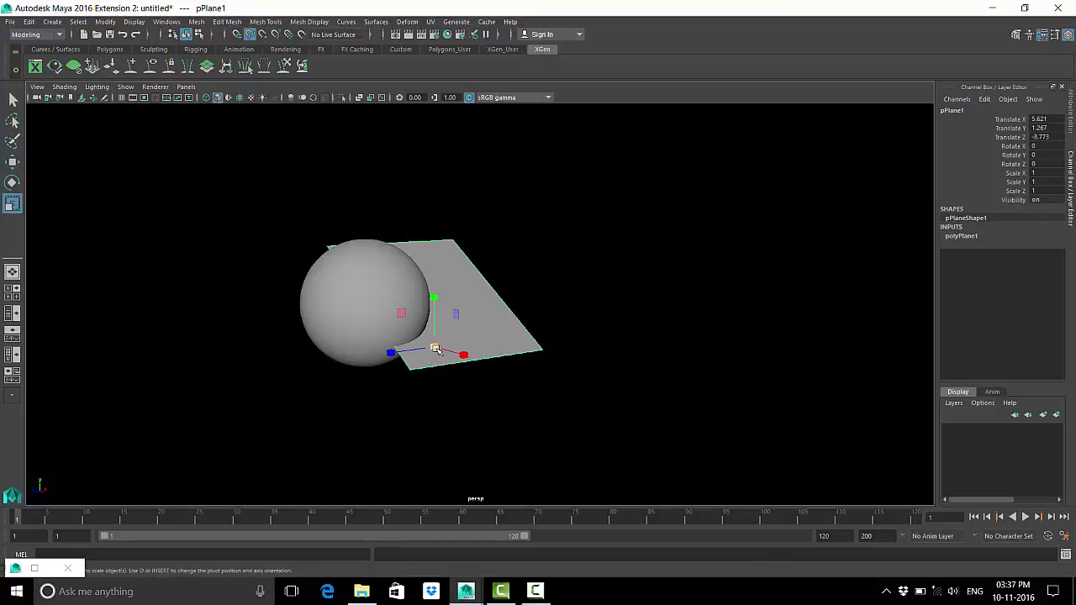
mouse_move(436, 349)
mouse_down()
mouse_move(509, 365)
mouse_move(329, 221)
mouse_move(390, 222)
mouse_move(476, 252)
mouse_up()
click(551, 365)
click(517, 334)
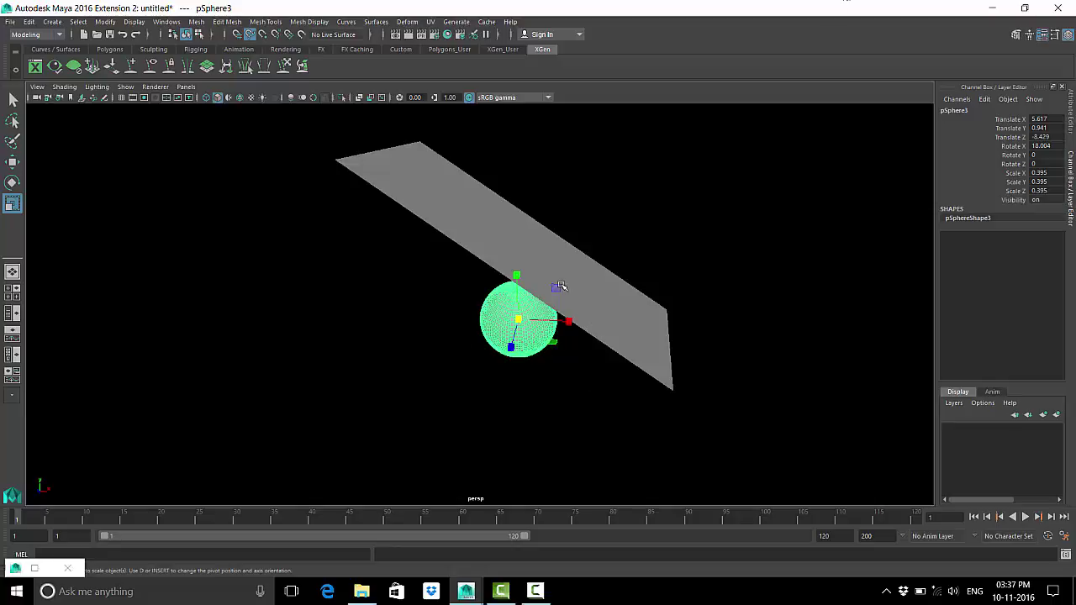
Move pSphere3 to the plane's upper-left corner and shrink it to scale 0.101.
key(w)
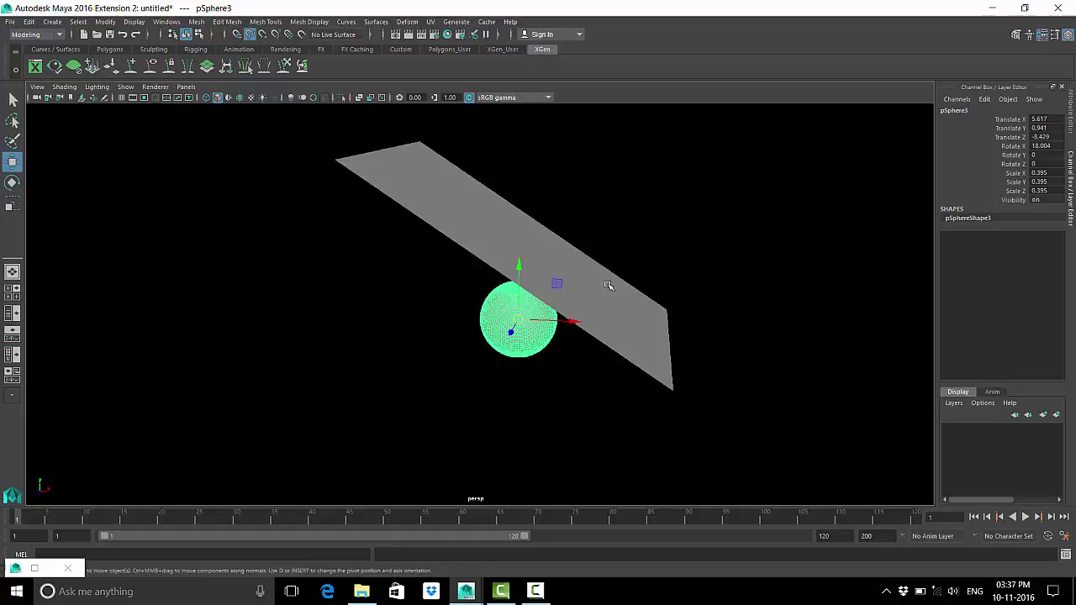
mouse_move(406, 211)
middle_down()
mouse_move(391, 199)
mouse_move(362, 258)
mouse_move(475, 323)
middle_up()
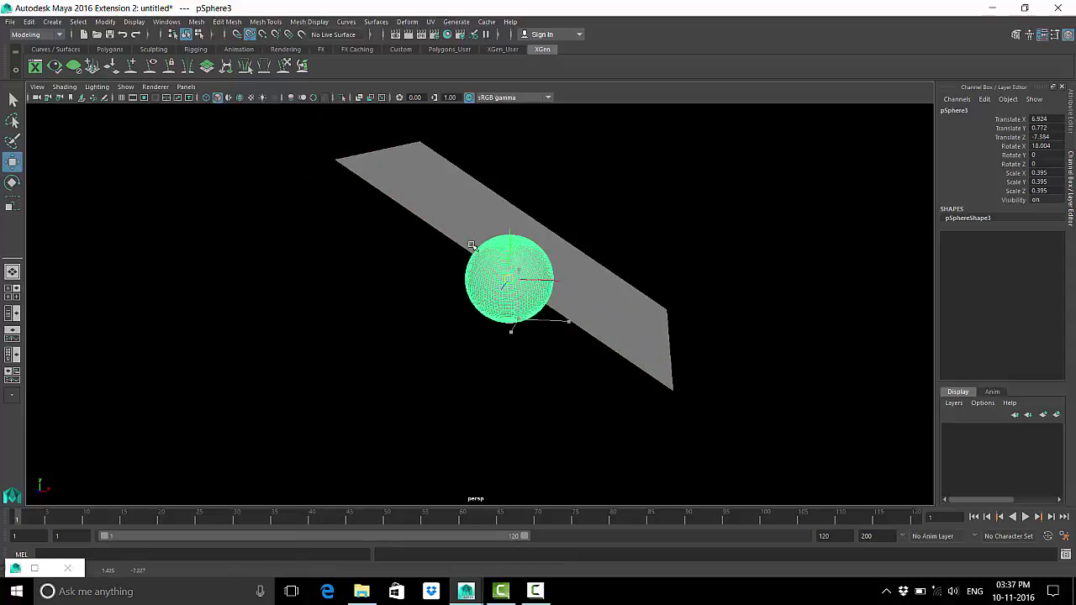
key(r)
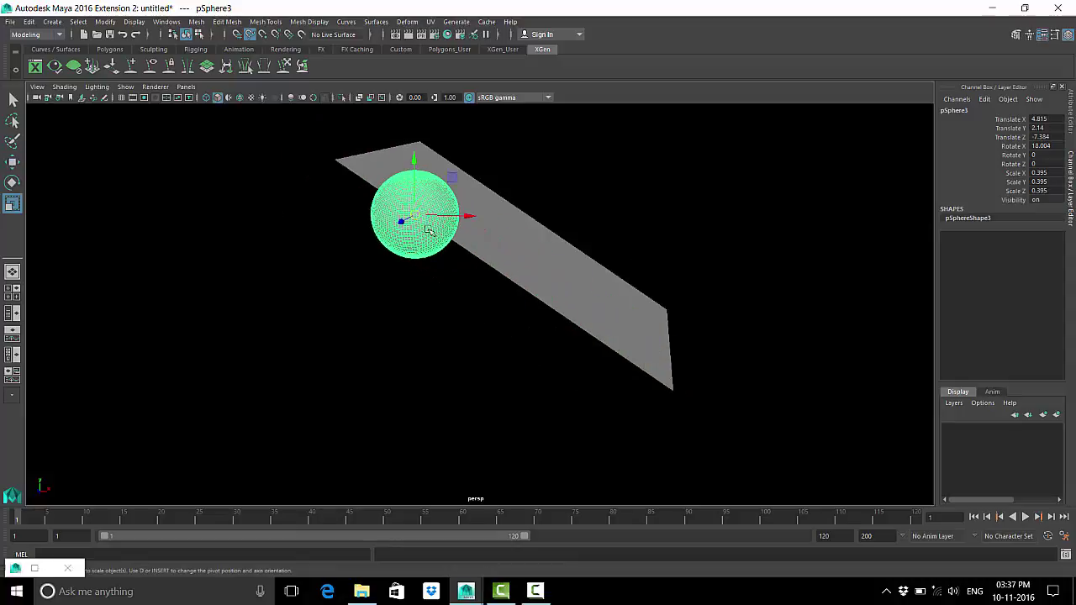
mouse_move(412, 215)
mouse_down()
mouse_move(385, 221)
mouse_move(349, 307)
mouse_up()
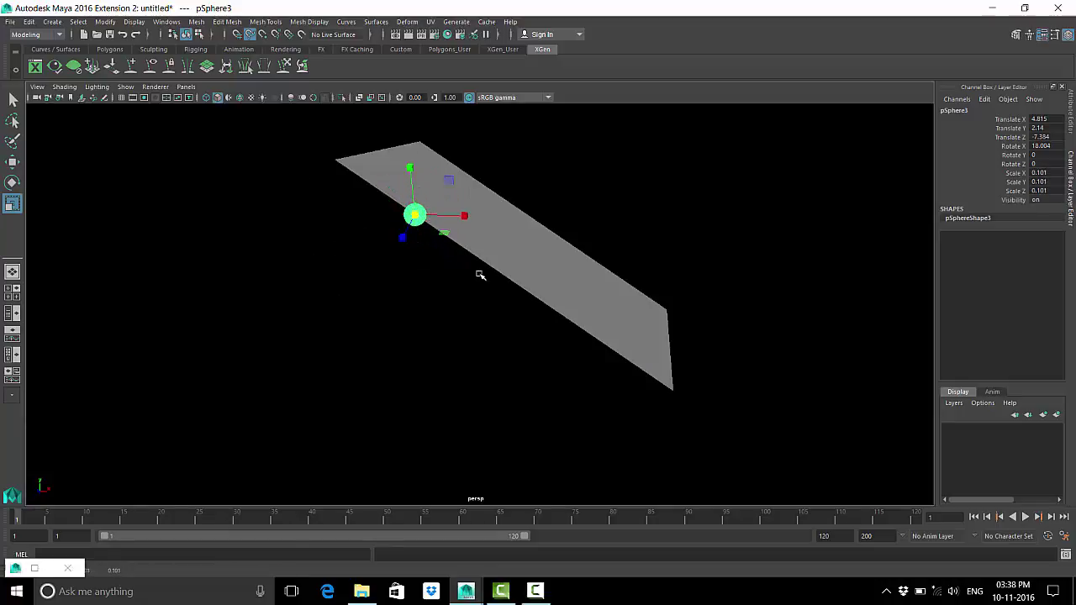
Reselect the small sphere and duplicate it as pSphere6 at the same spot.
click(530, 187)
alt+right_drag(531, 188, 647, 317)
alt+drag(647, 316, 370, 291)
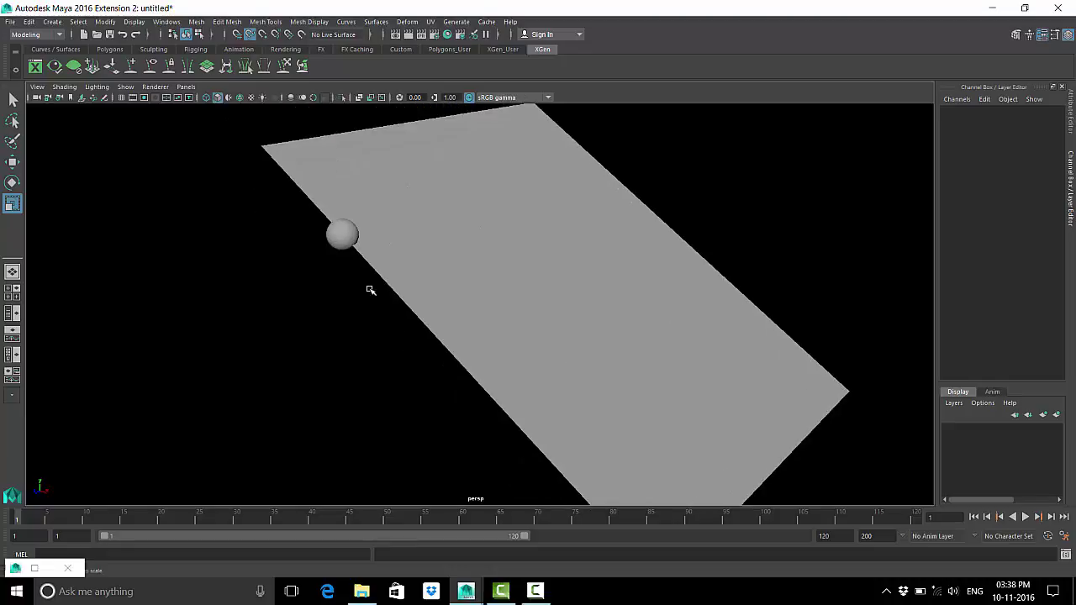
drag(341, 244, 365, 320)
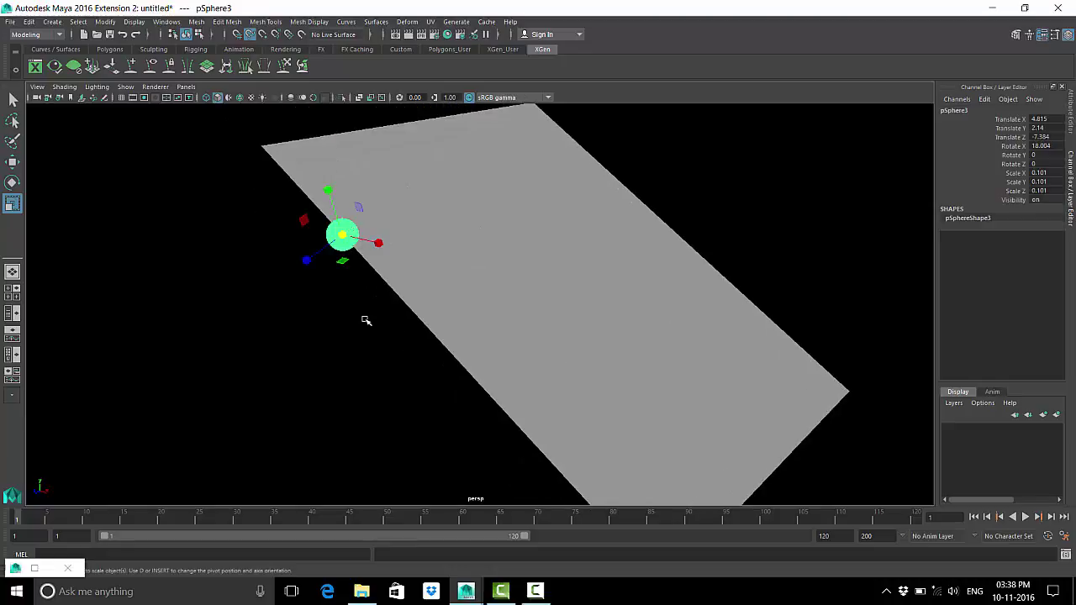
key(ctrl+d)
key(w)
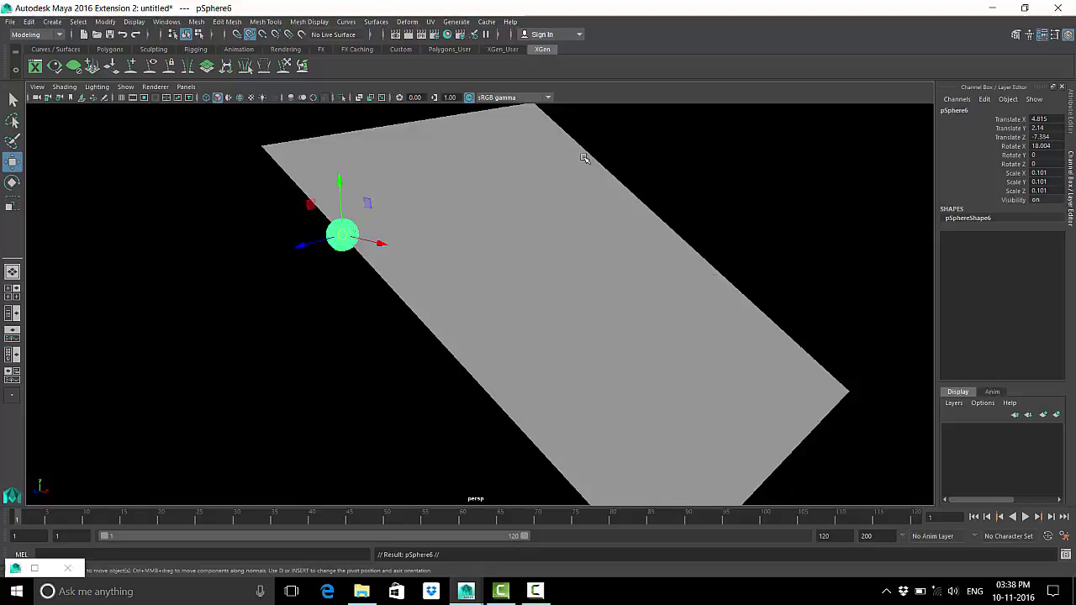
Place the copy on the plane's lower-right edge, then duplicate it and move the new copy to the lower edge.
mouse_move(588, 158)
middle_down()
mouse_move(607, 176)
mouse_move(598, 168)
mouse_move(609, 157)
mouse_move(590, 160)
middle_up()
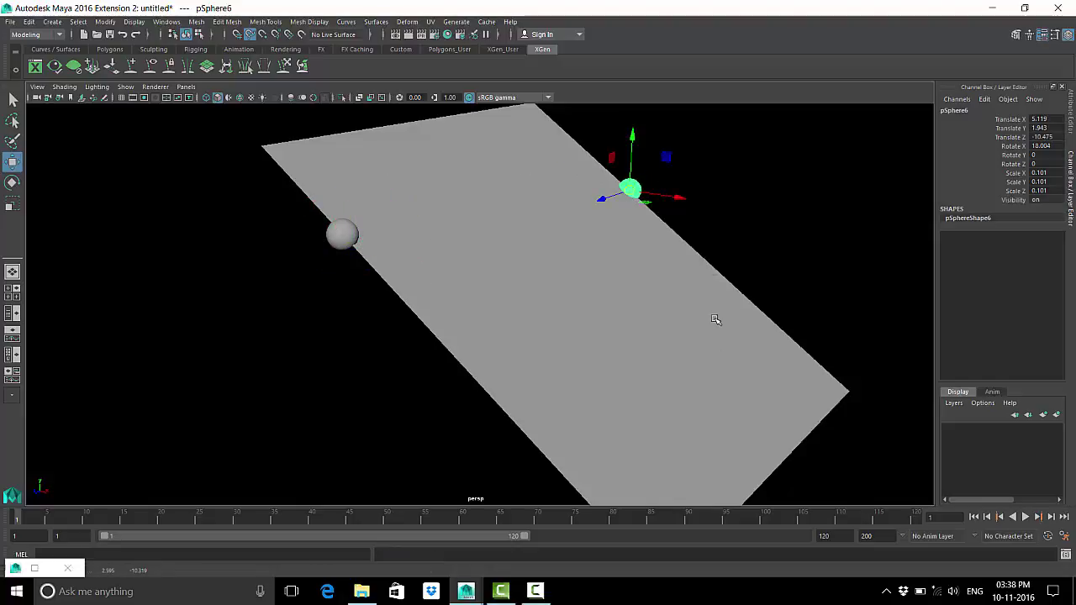
mouse_move(669, 221)
middle_down()
mouse_move(754, 284)
mouse_move(841, 378)
middle_up()
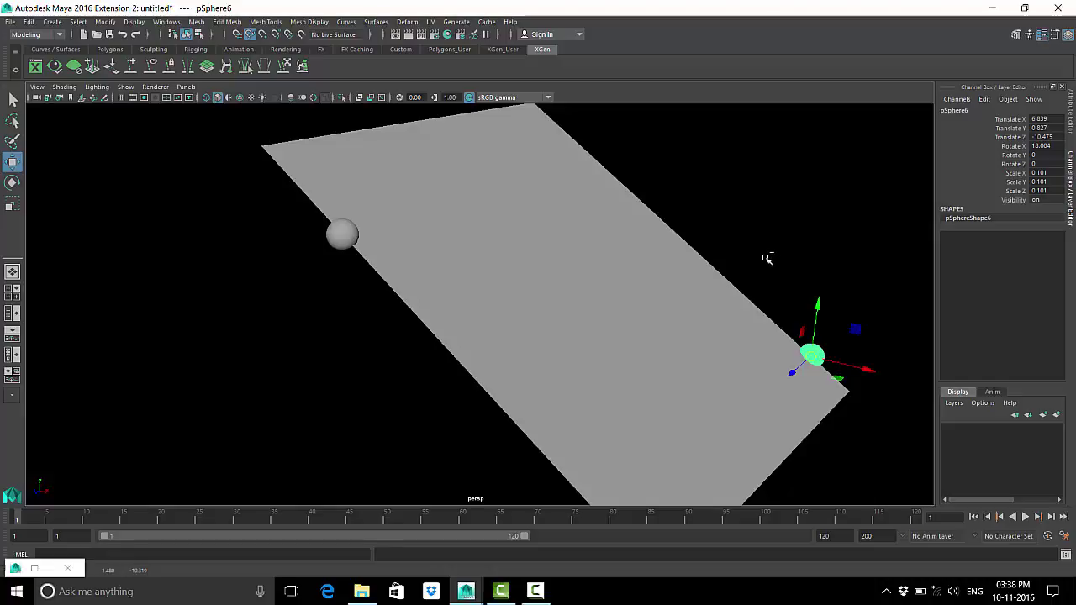
key(ctrl+d)
key(ctrl+d)
middle_drag(410, 122, 402, 123)
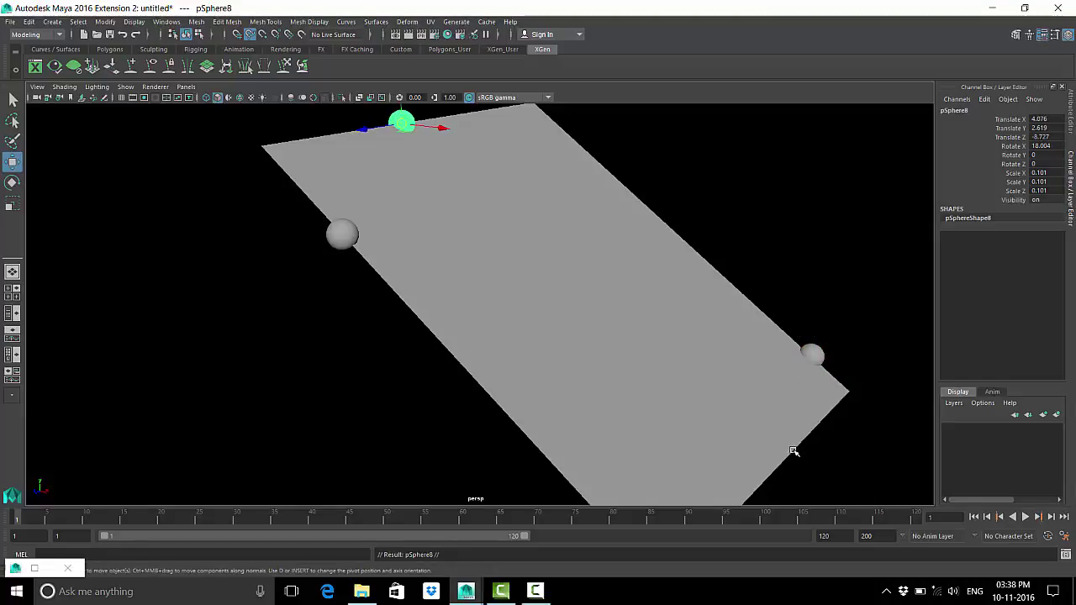
middle_drag(792, 449, 802, 463)
Slide the lower-edge sphere along its edge and lift the right-edge sphere up and right.
click(799, 247)
mouse_move(799, 247)
alt+mouse_down()
mouse_move(546, 311)
mouse_move(619, 324)
mouse_move(682, 367)
mouse_move(406, 334)
mouse_move(482, 401)
mouse_move(625, 339)
mouse_move(648, 341)
alt+mouse_up()
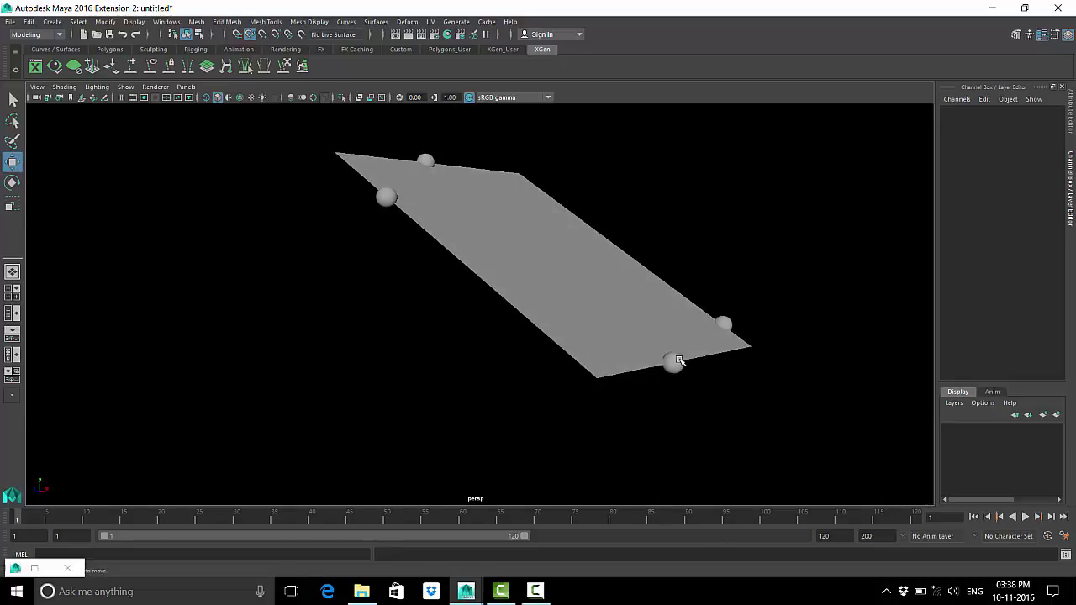
click(674, 364)
mouse_move(673, 371)
middle_down()
mouse_move(824, 372)
mouse_move(624, 453)
mouse_move(693, 437)
middle_up()
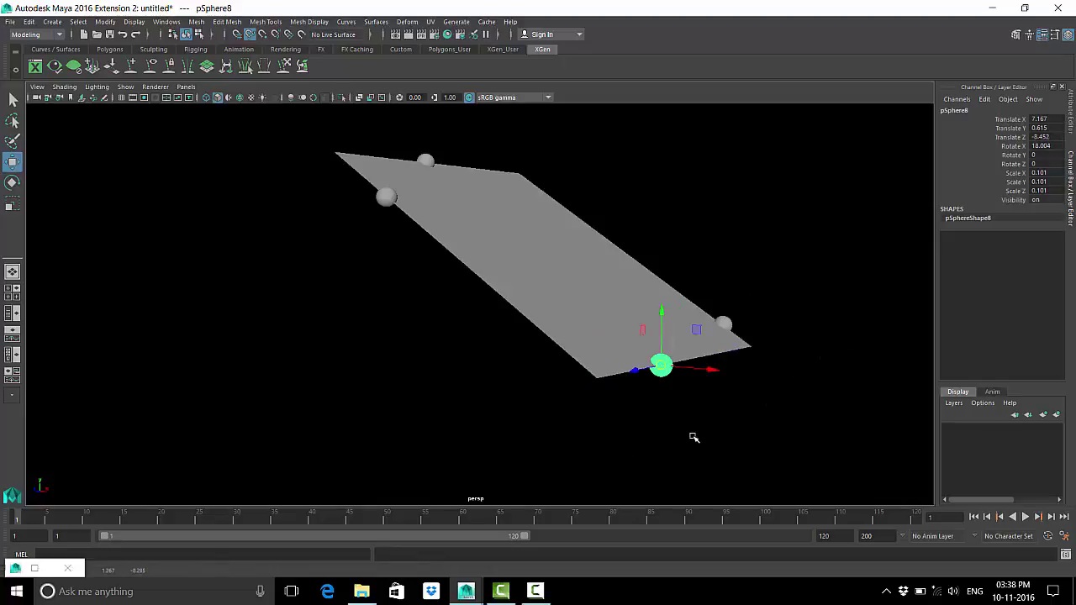
click(764, 404)
click(722, 322)
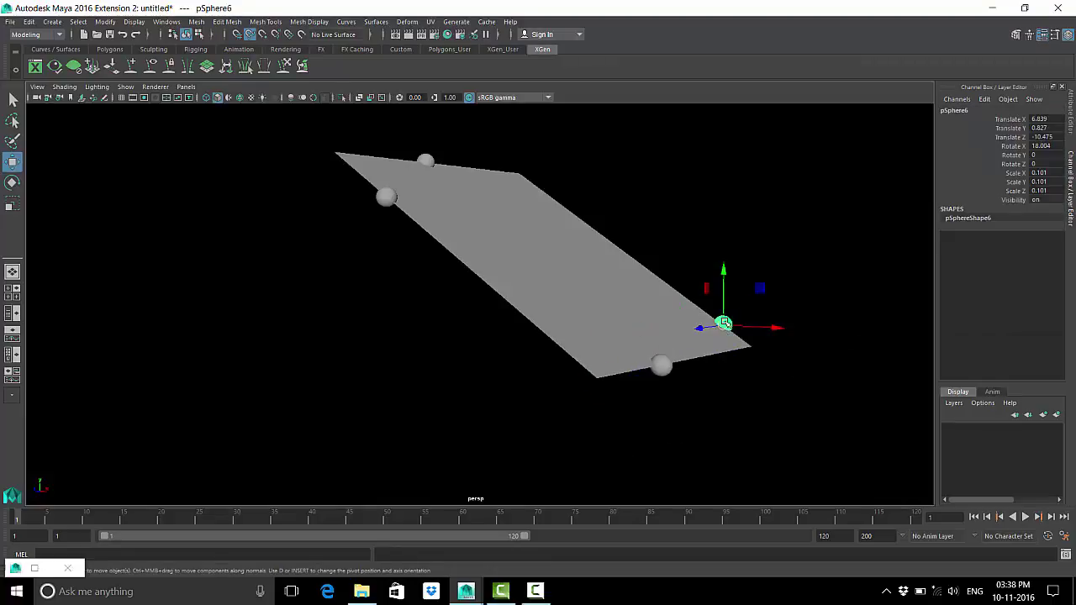
middle_drag(724, 322, 820, 273)
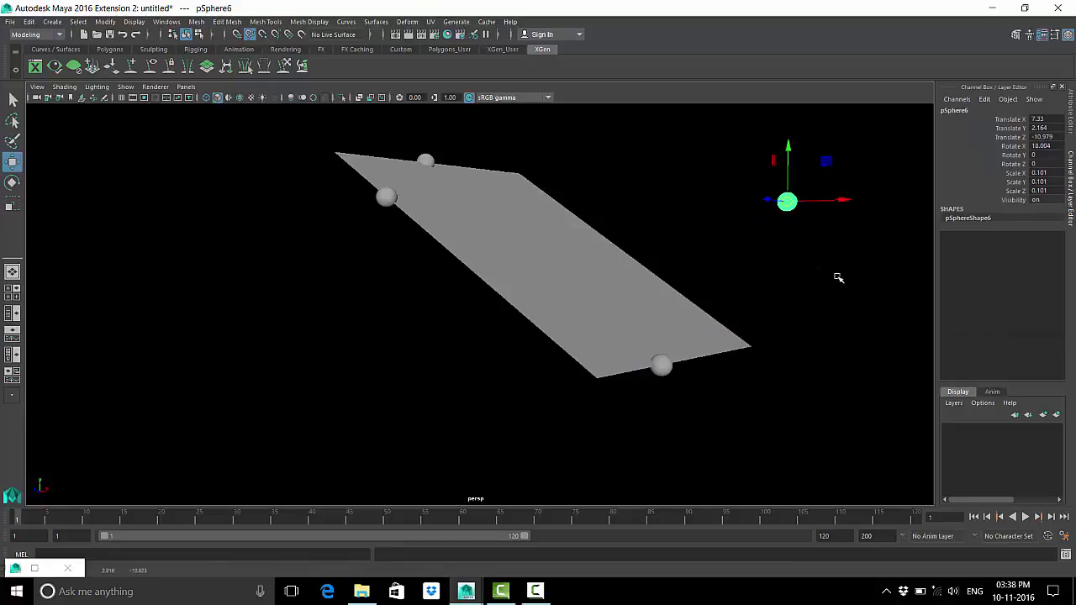
Settle the lifted sphere onto the plane's right edge so each edge holds one sphere.
mouse_move(838, 278)
alt+mouse_down()
mouse_move(739, 233)
mouse_move(600, 286)
alt+mouse_up()
alt+right_drag(600, 285, 739, 331)
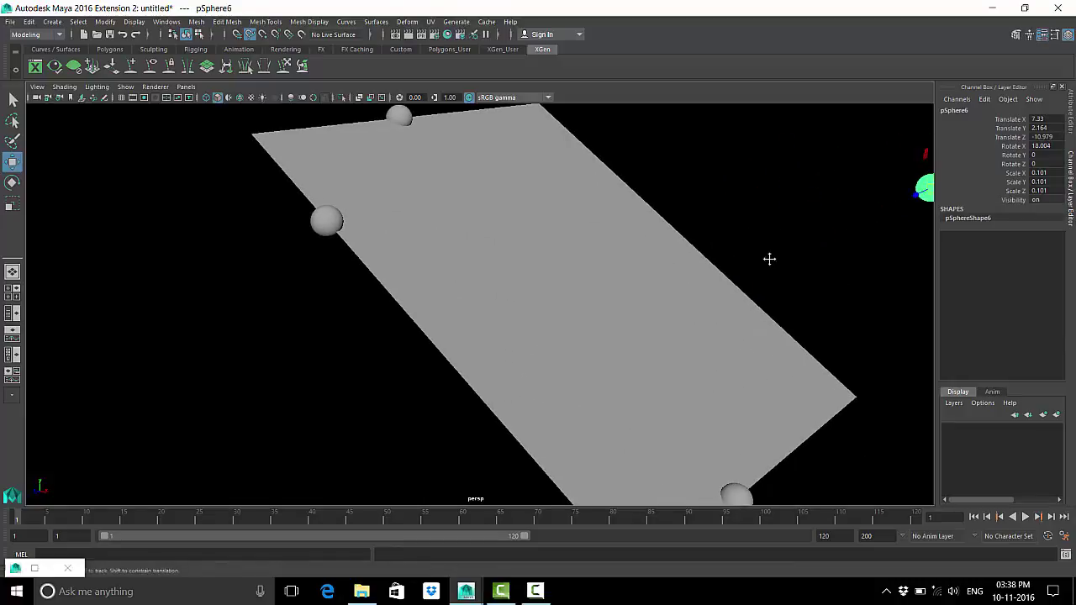
alt+middle_drag(769, 259, 636, 269)
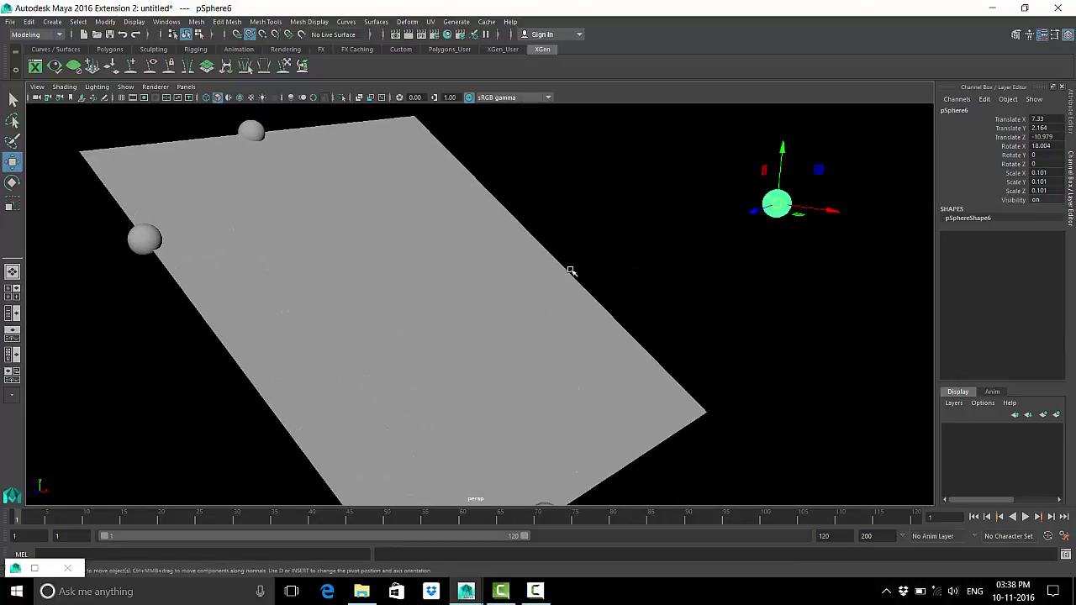
middle_drag(570, 271, 460, 157)
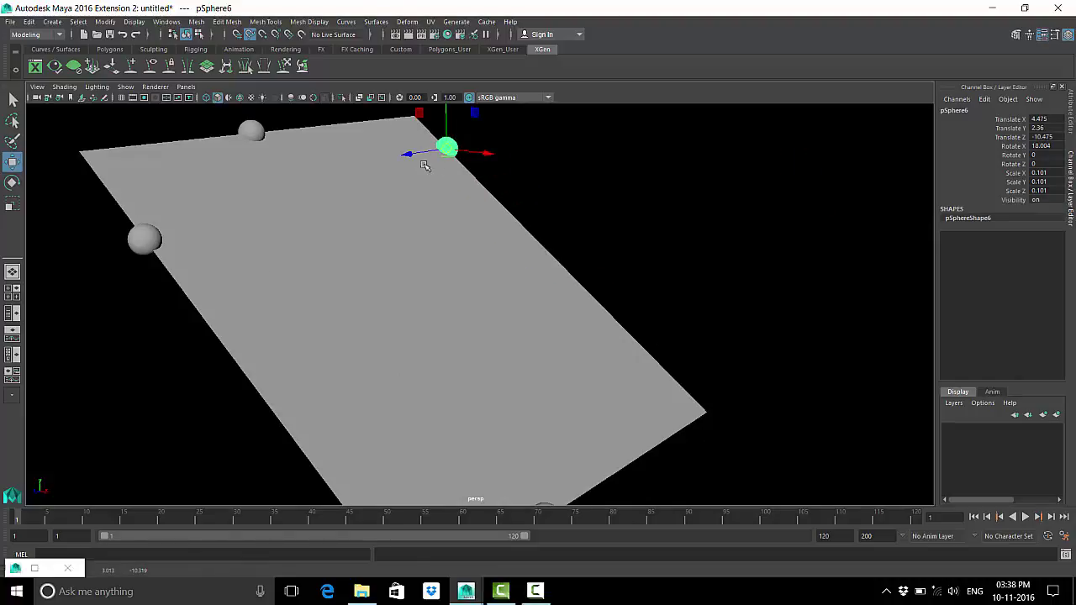
middle_drag(446, 150, 513, 216)
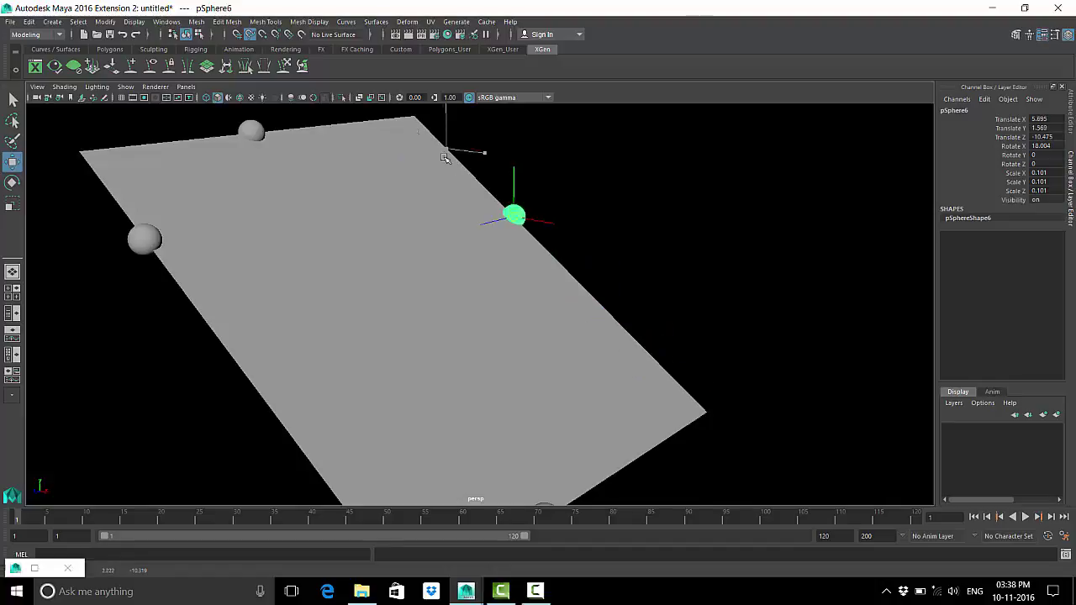
middle_drag(445, 158, 581, 332)
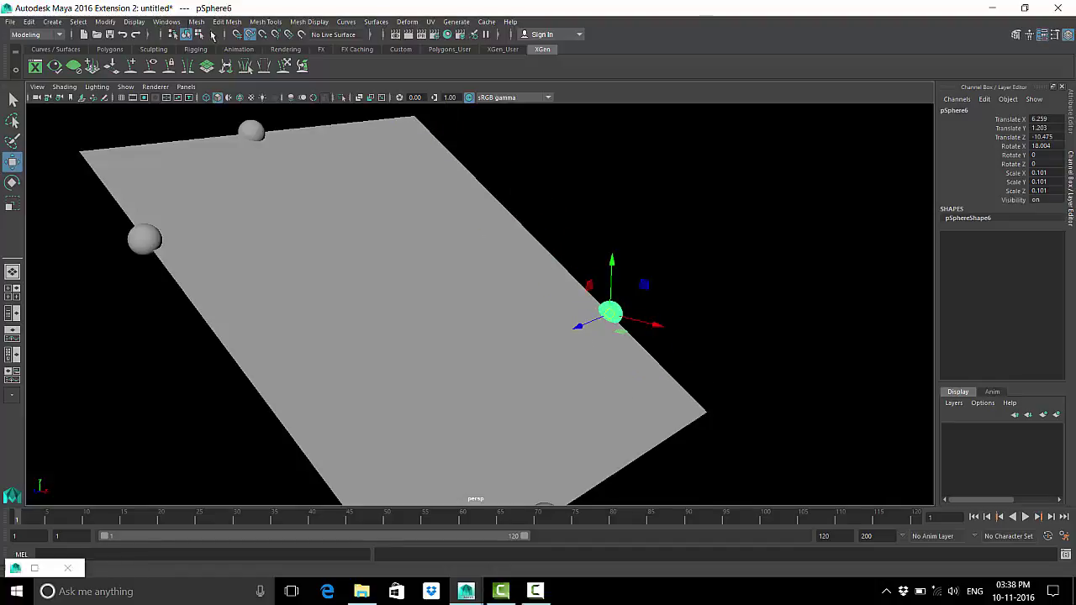
click(745, 340)
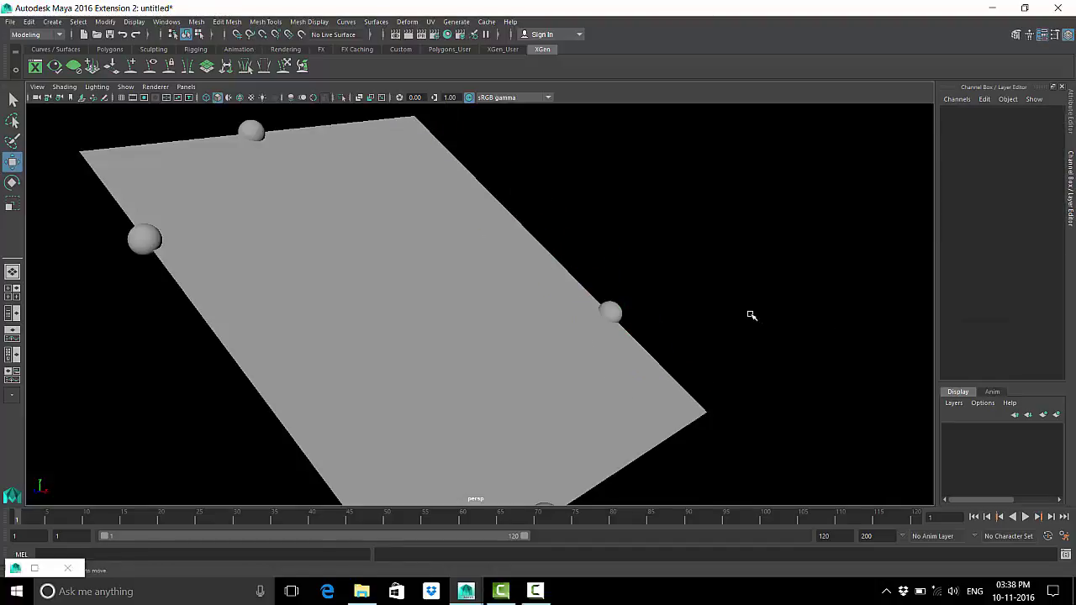
mouse_move(751, 315)
alt+mouse_down()
mouse_move(611, 269)
mouse_move(701, 457)
alt+mouse_up()
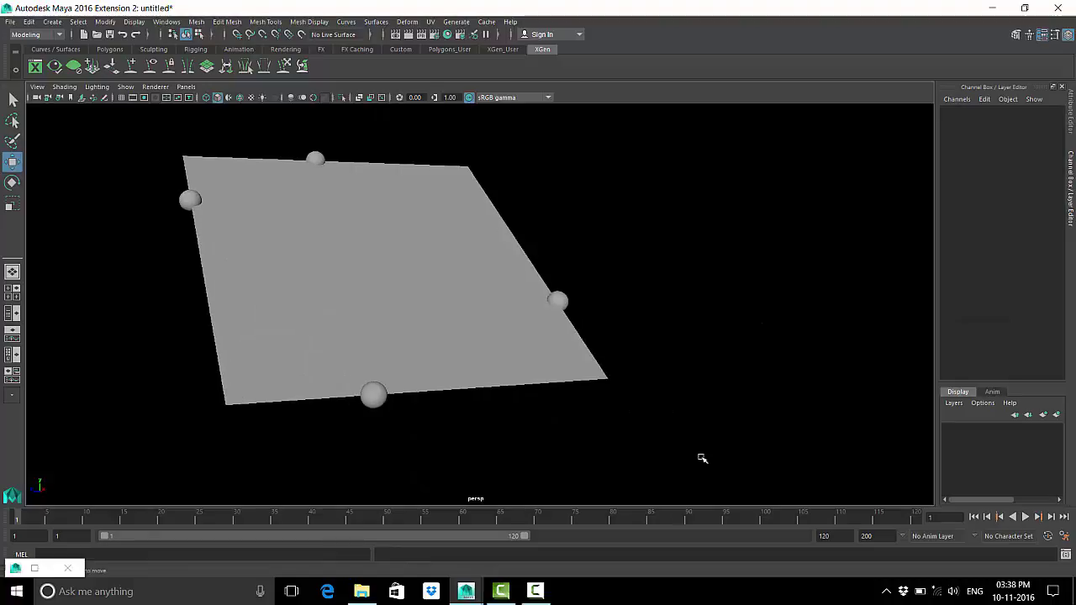
click(541, 593)
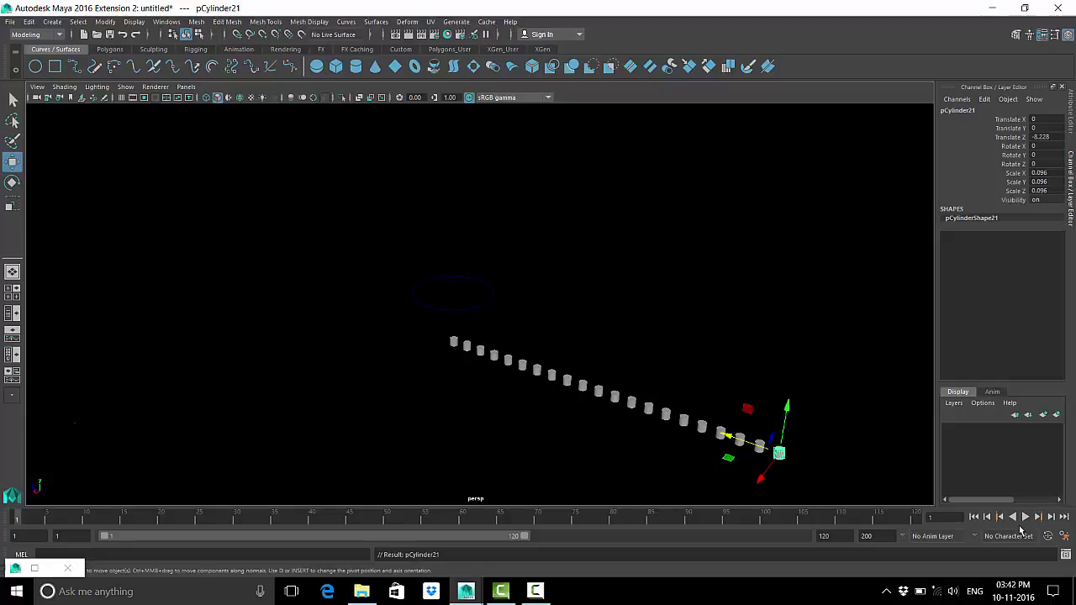
Undo the last duplicates, delete the cylinder row while keeping the ellipse, and select the remaining pCylinder1.
key(ctrl+z)
key(ctrl+z)
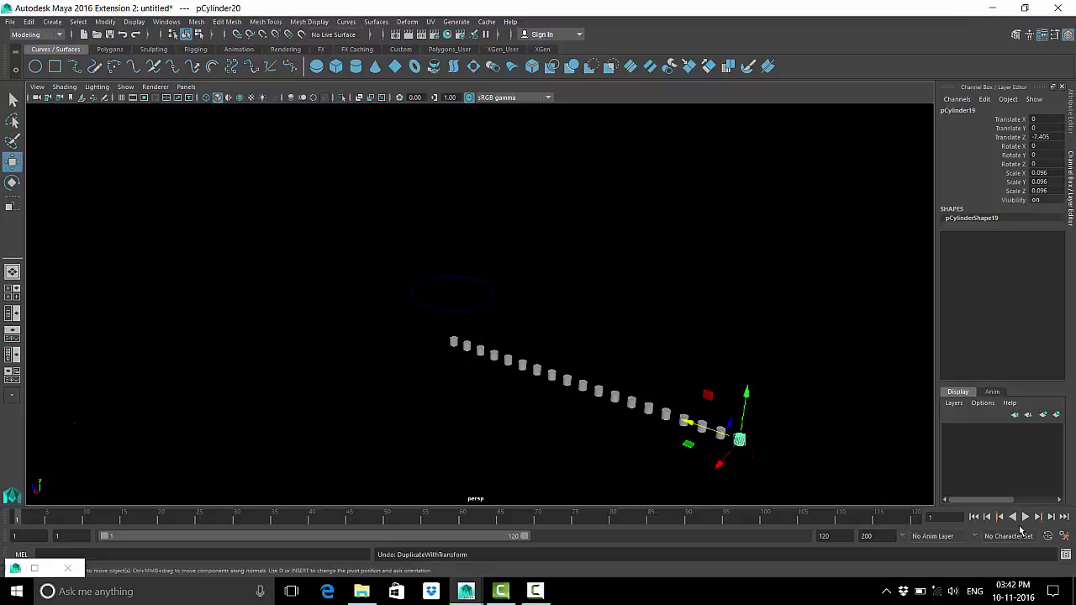
key(ctrl+z)
key(ctrl+z)
key(ctrl+z)
key(ctrl+z)
key(ctrl+z)
key(ctrl+z)
key(ctrl+z)
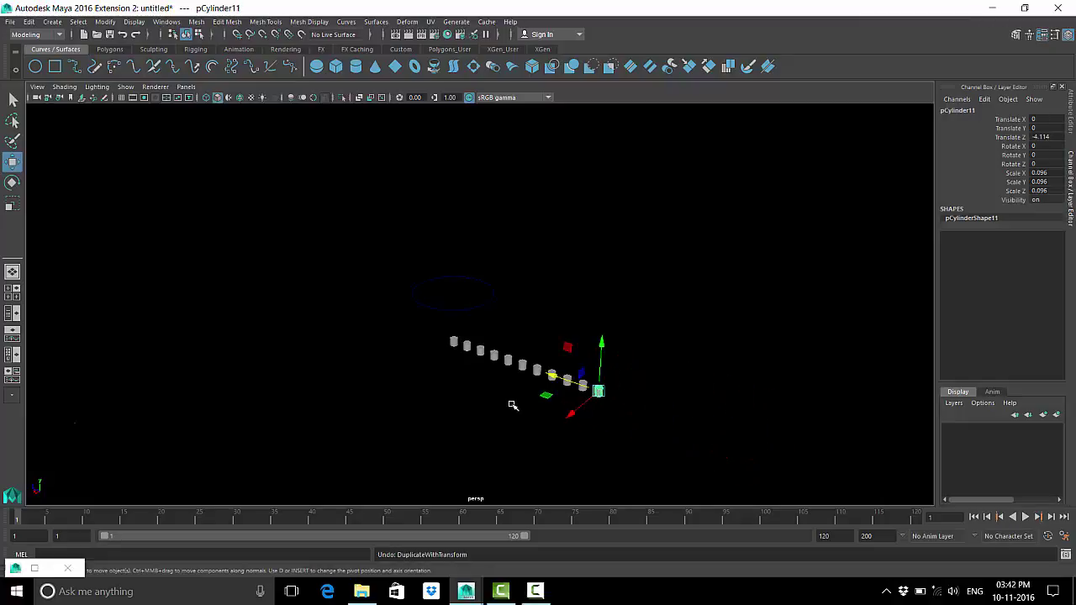
alt+drag(513, 406, 658, 243)
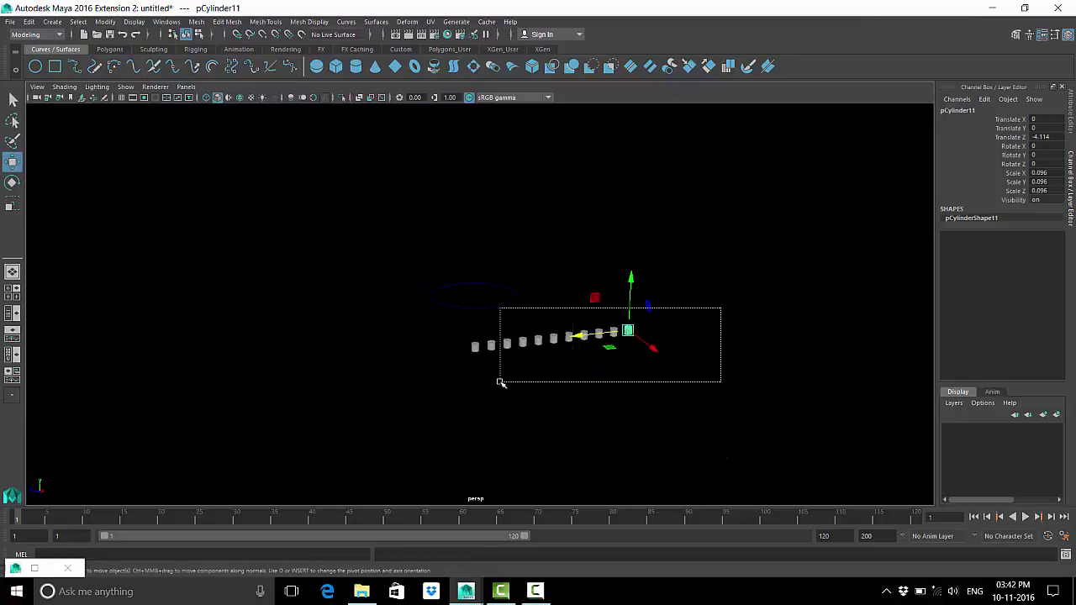
drag(721, 309, 485, 380)
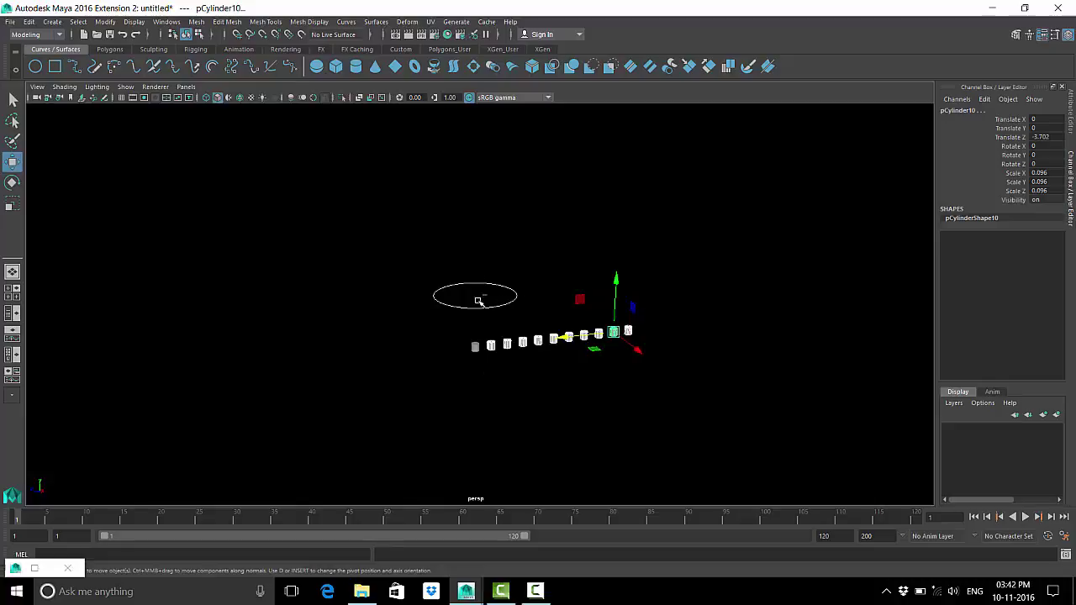
shift+click(479, 301)
key(Delete)
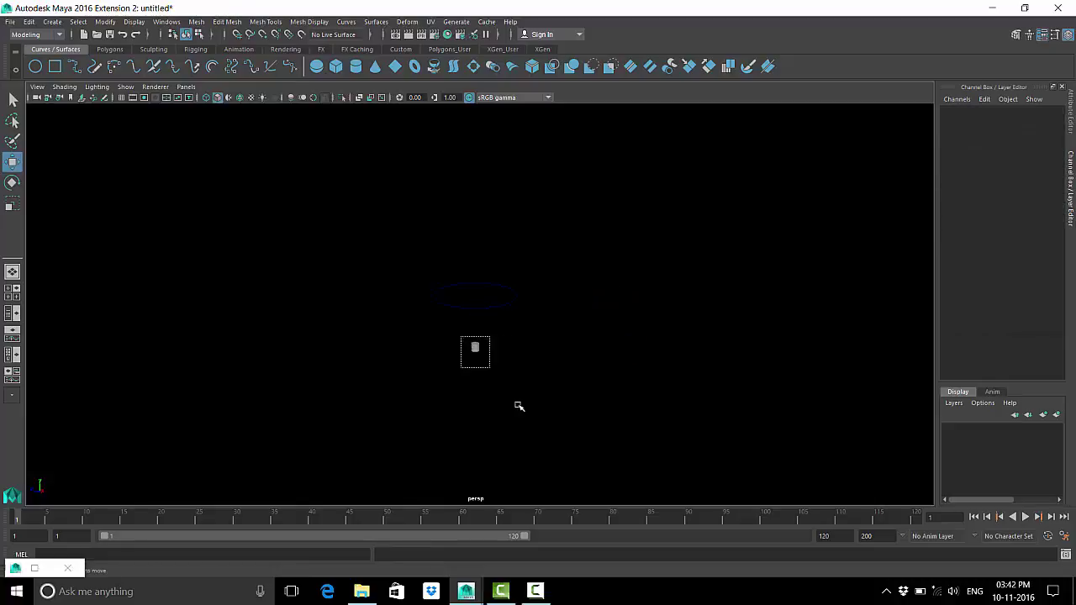
drag(459, 335, 516, 406)
Duplicate pCylinder1 as pCylinder2 and move the copy to Translate Z -0.413 beside the original.
key(f)
mouse_move(494, 358)
alt+mouse_down()
mouse_move(299, 347)
mouse_move(415, 353)
alt+mouse_up()
alt+right_drag(415, 353, 456, 344)
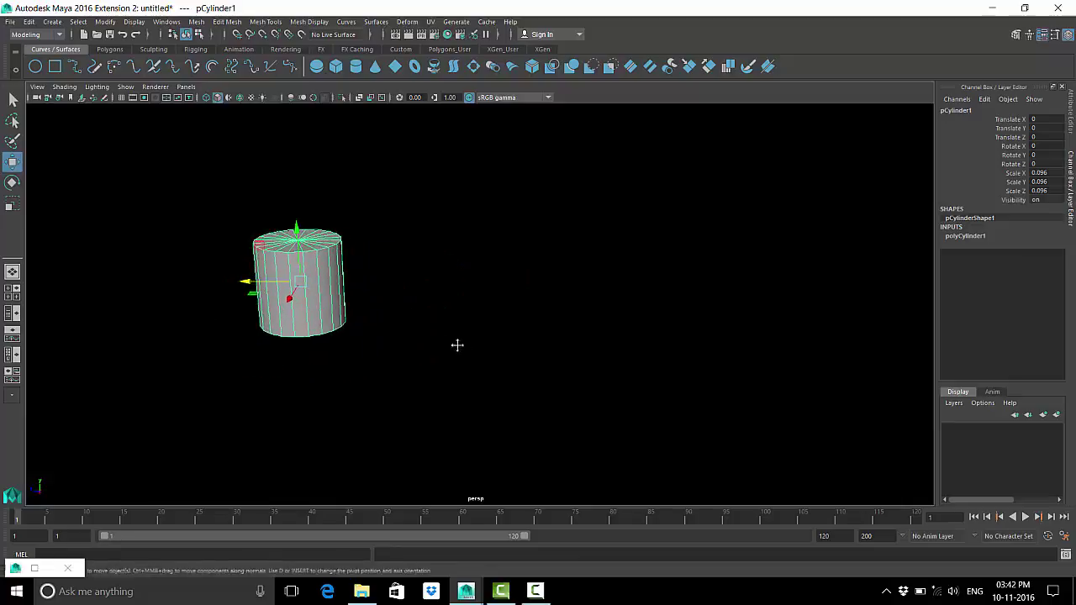
alt+drag(456, 344, 492, 310)
click(492, 310)
alt+right_drag(255, 336, 452, 339)
alt+middle_drag(451, 339, 430, 330)
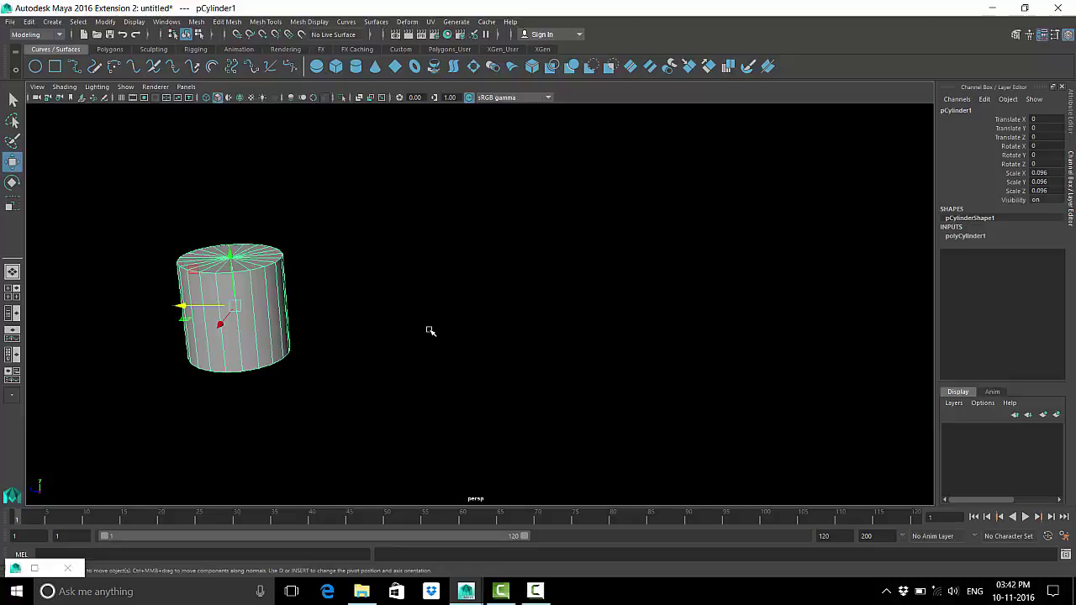
click(412, 338)
click(235, 306)
key(ctrl+d)
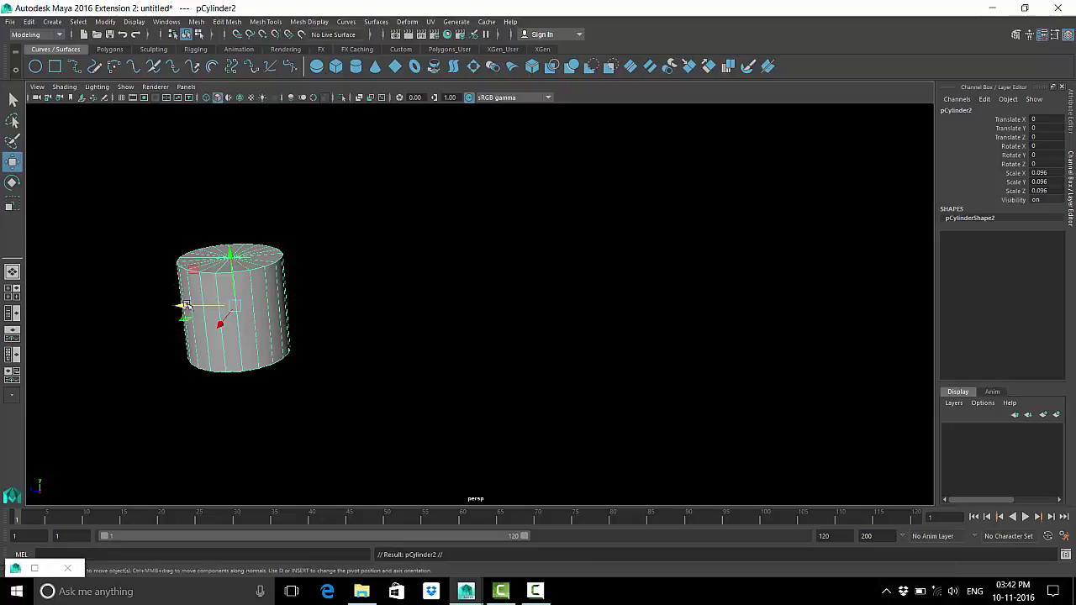
mouse_move(183, 307)
mouse_down()
mouse_move(283, 305)
mouse_move(398, 345)
mouse_up()
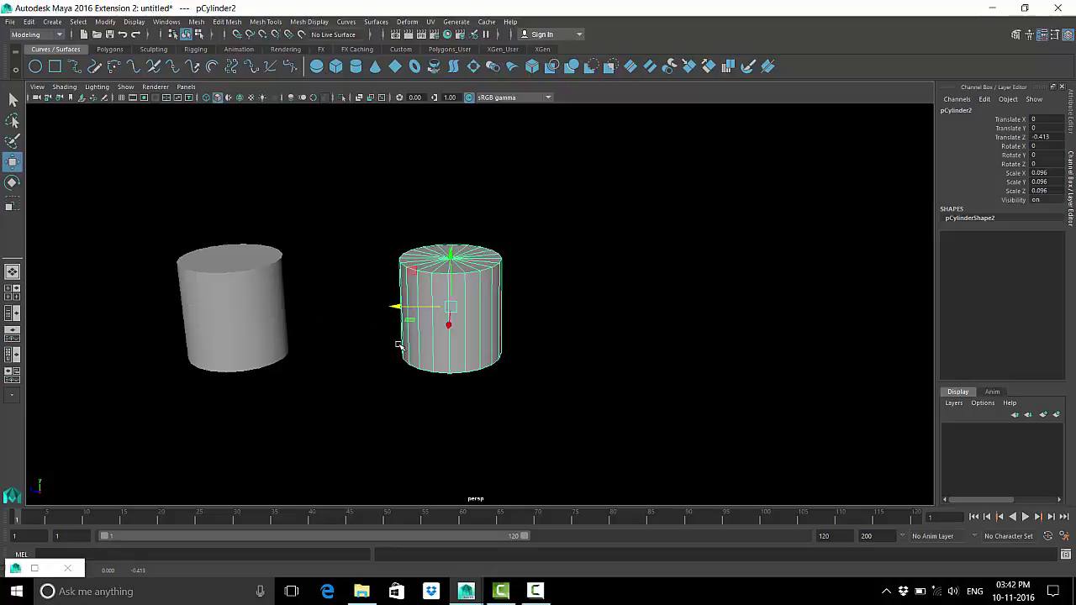
Tilt pCylinder2 to Rotate Z -47.316 and stretch it to Scale Y 0.165.
key(e)
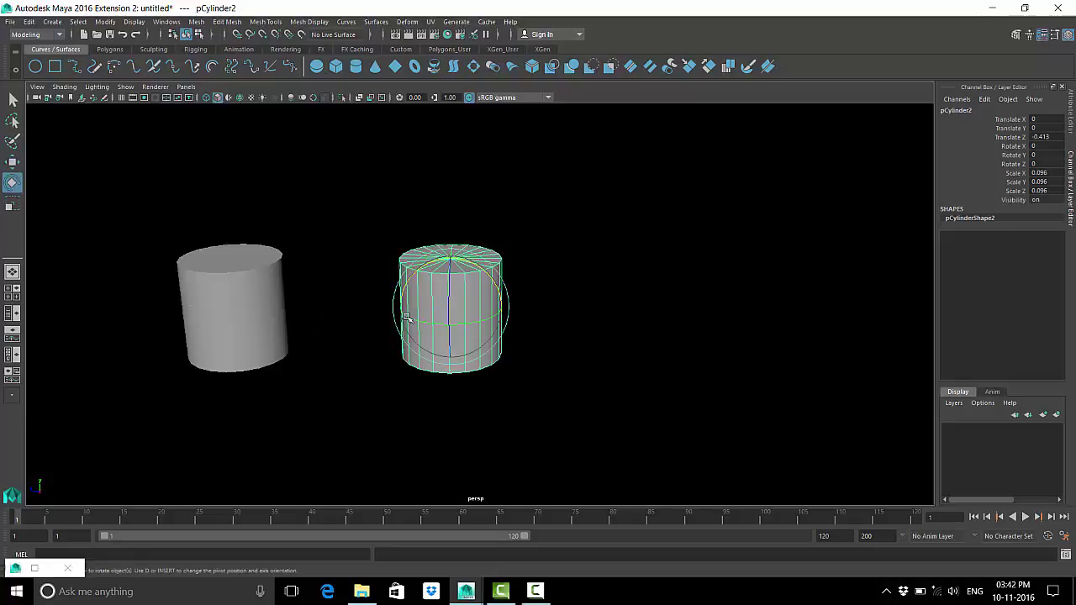
drag(447, 289, 447, 321)
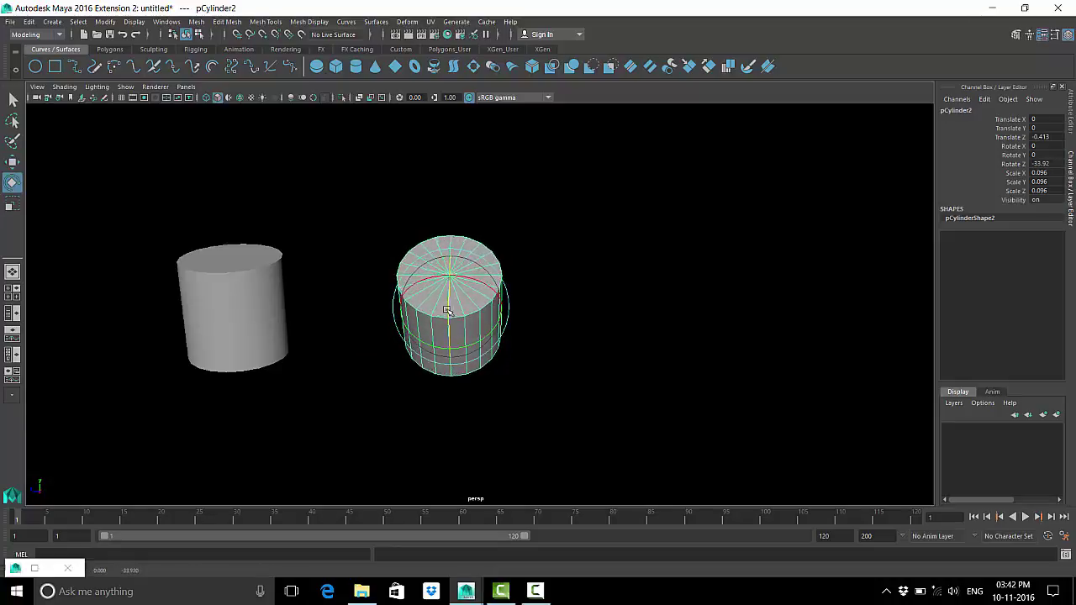
key(r)
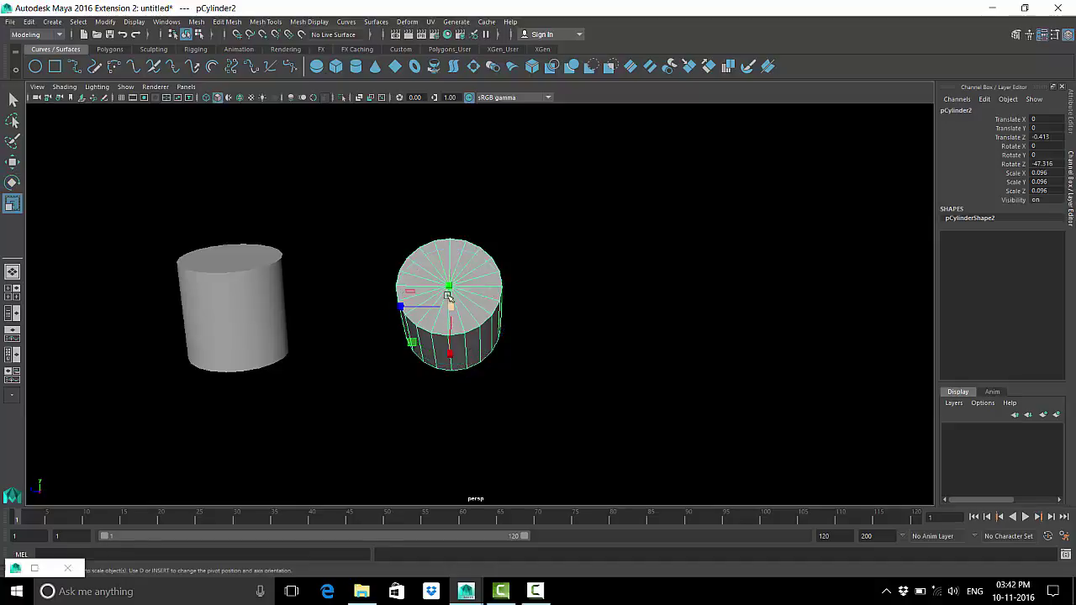
alt+drag(537, 338, 516, 324)
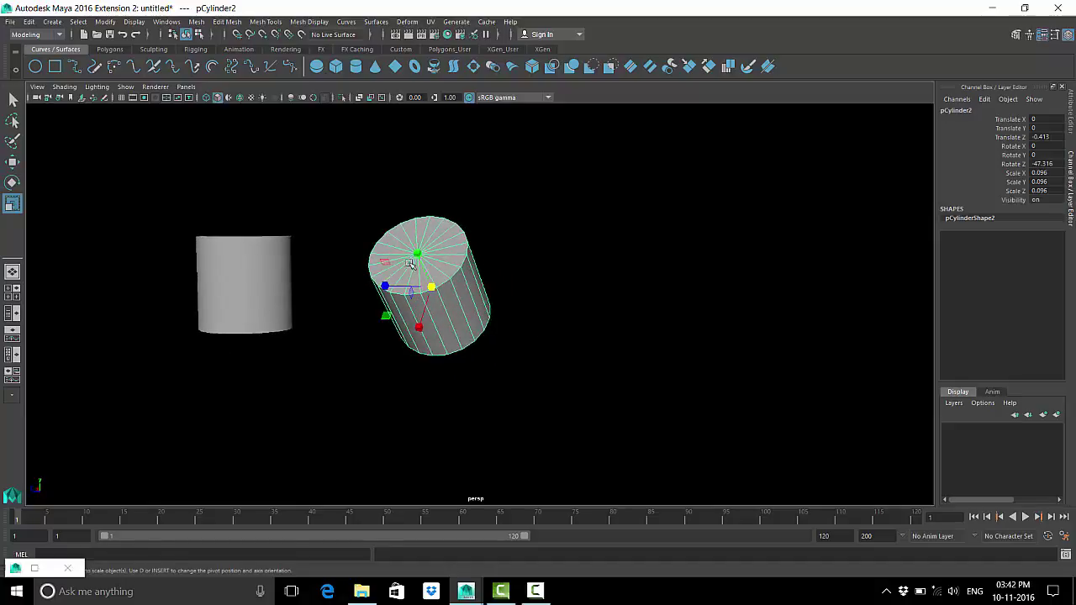
drag(416, 248, 395, 220)
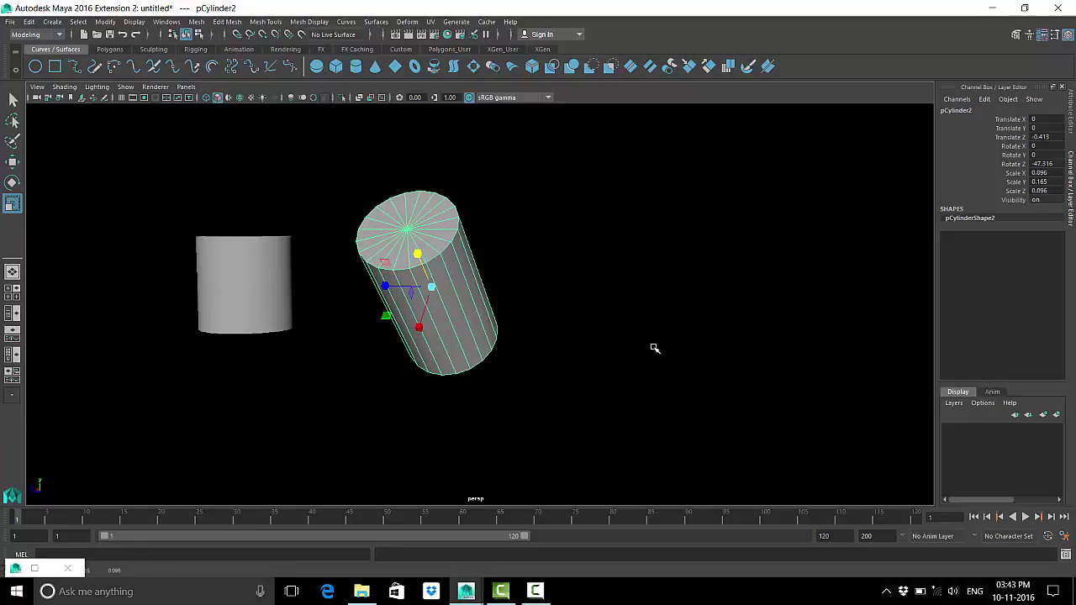
scroll(660, 337, down, 4)
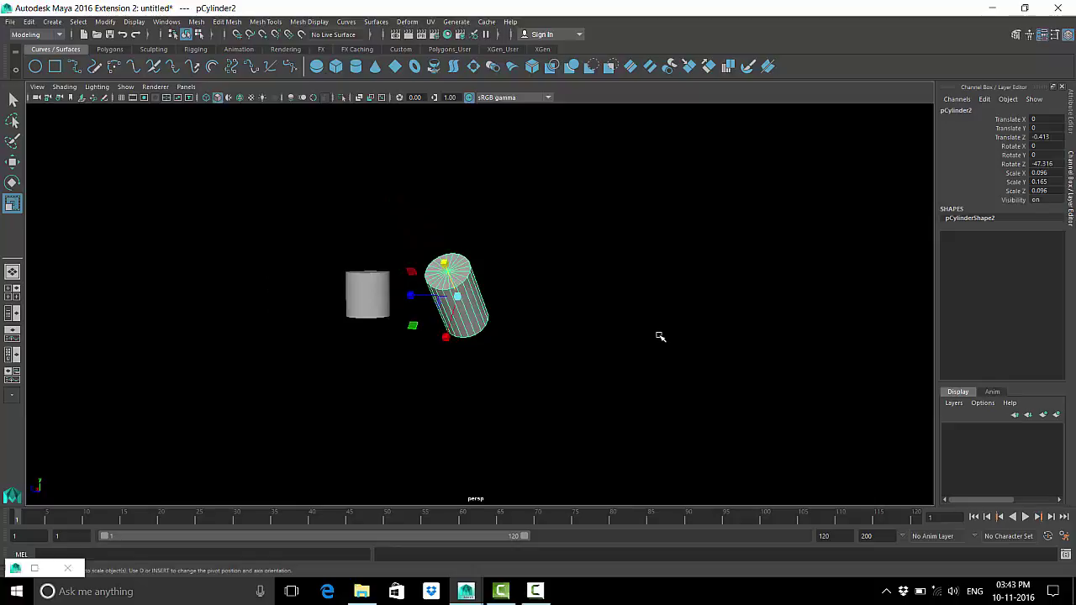
scroll(660, 337, down, 2)
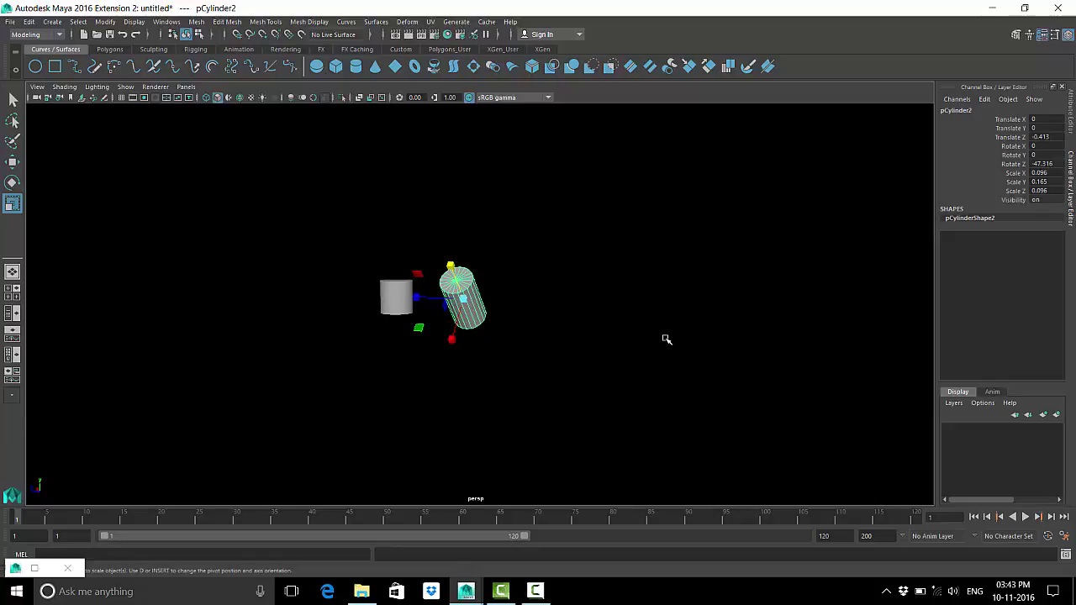
Repeat Shift+D three times to fan out ever-larger tilted cylinder copies.
key(shift+d)
key(shift+d)
key(shift+d)
key(shift+d)
key(shift+d)
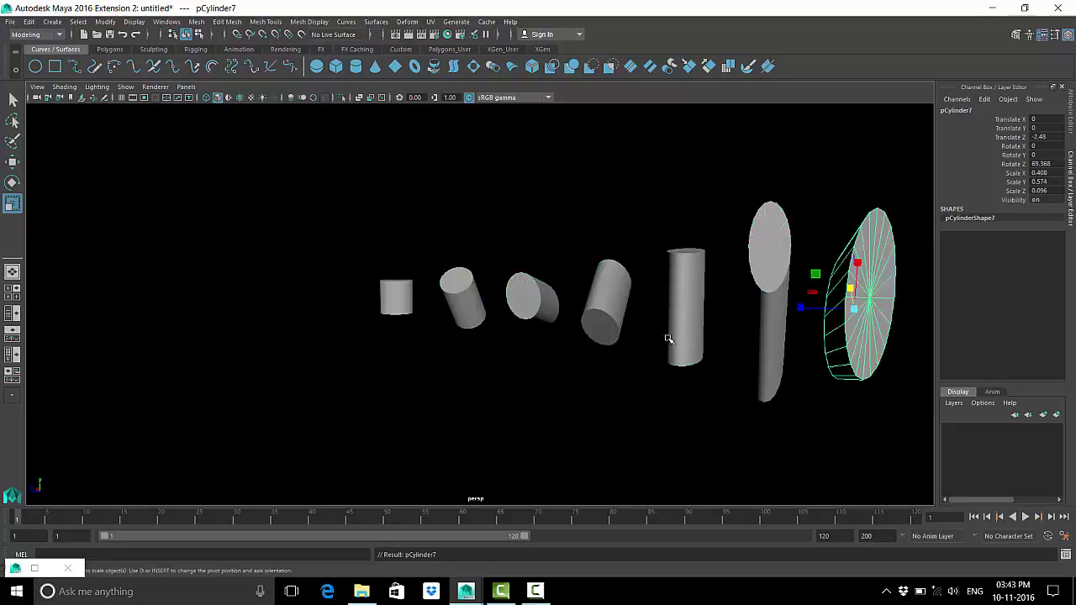
scroll(605, 420, down, 2)
key(shift+d)
key(shift+d)
key(shift+d)
key(shift+d)
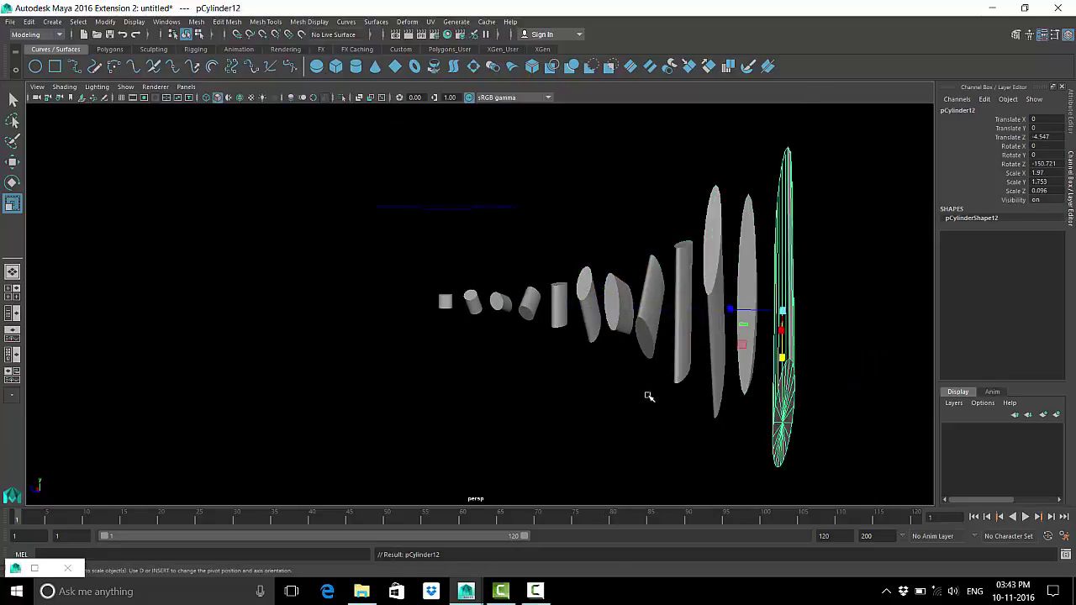
key(shift+d)
Marquee-select and delete the fanned copies, then undo twice, leaving pCylinder1 and its tilted copy pCylinder2.
click(624, 438)
mouse_move(624, 438)
alt+mouse_down()
mouse_move(621, 345)
mouse_move(697, 389)
mouse_move(674, 395)
mouse_move(605, 294)
mouse_move(634, 243)
mouse_move(610, 213)
mouse_move(517, 314)
alt+mouse_up()
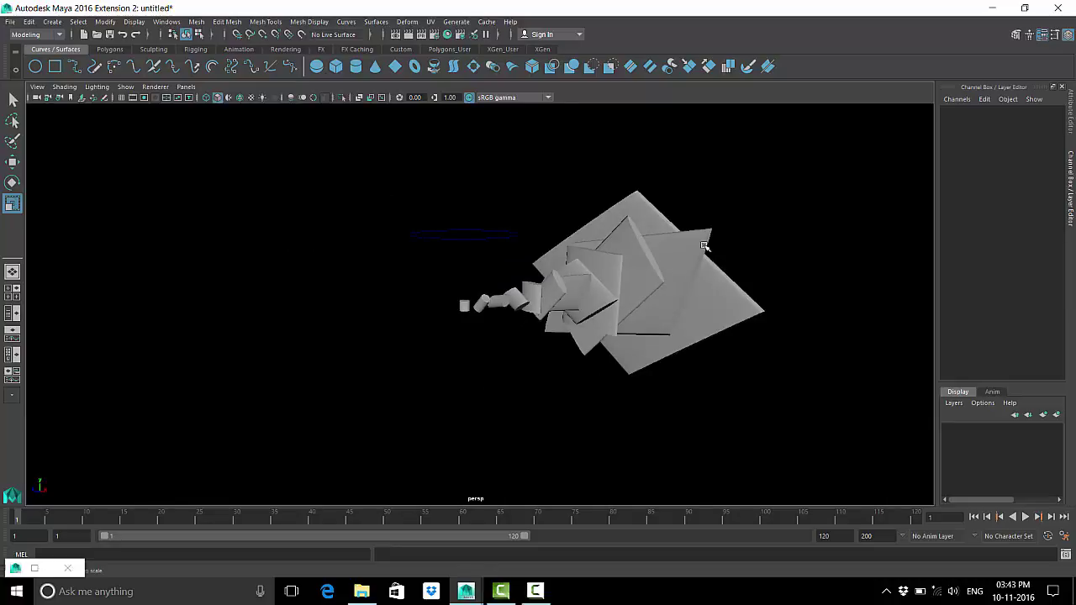
alt+drag(584, 404, 537, 345)
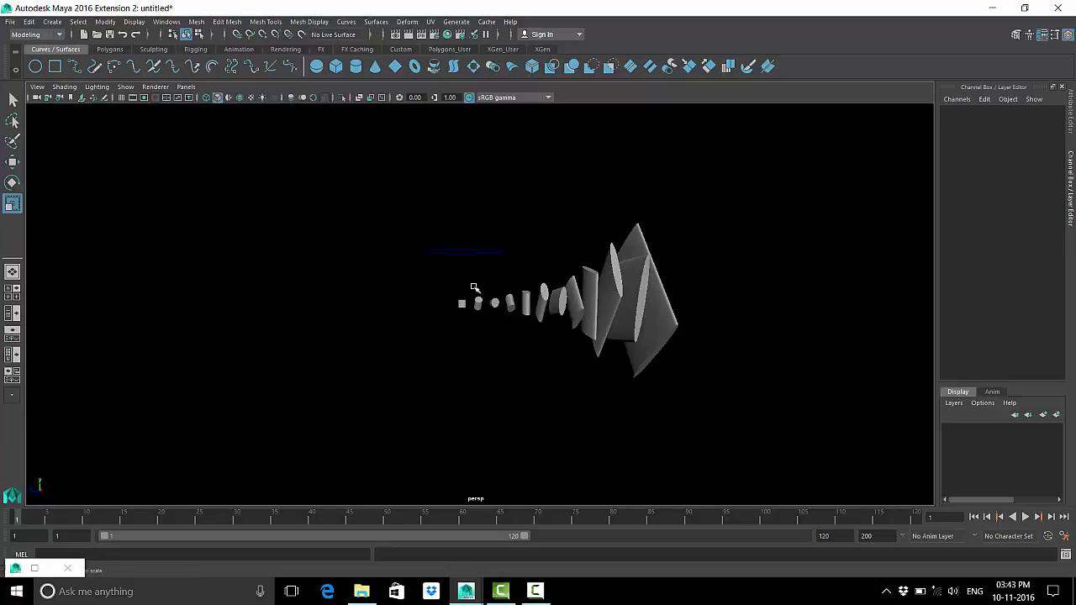
drag(485, 279, 688, 337)
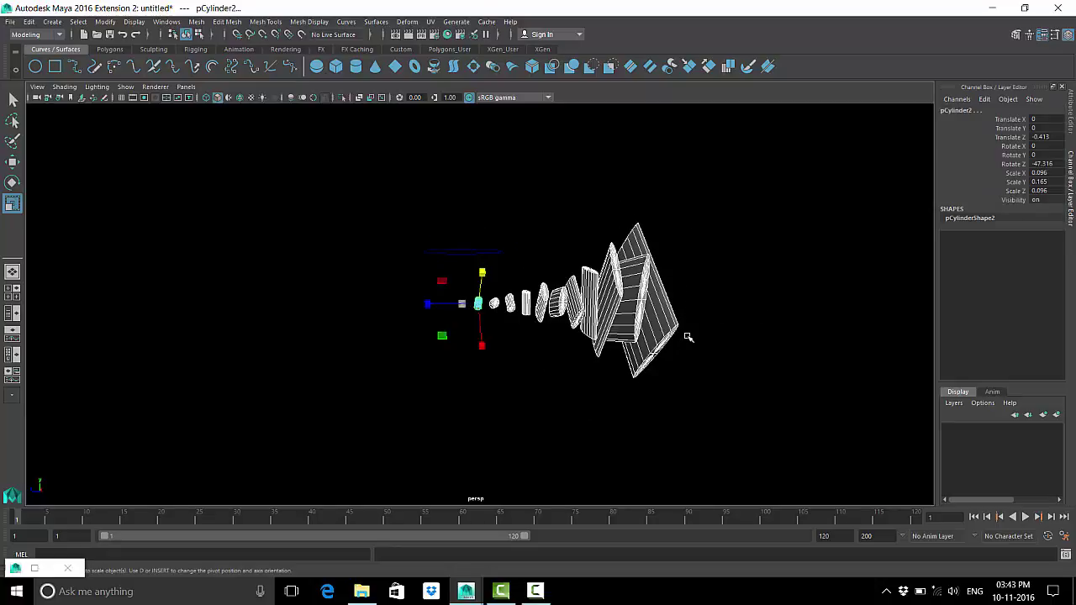
key(Delete)
key(ctrl+z)
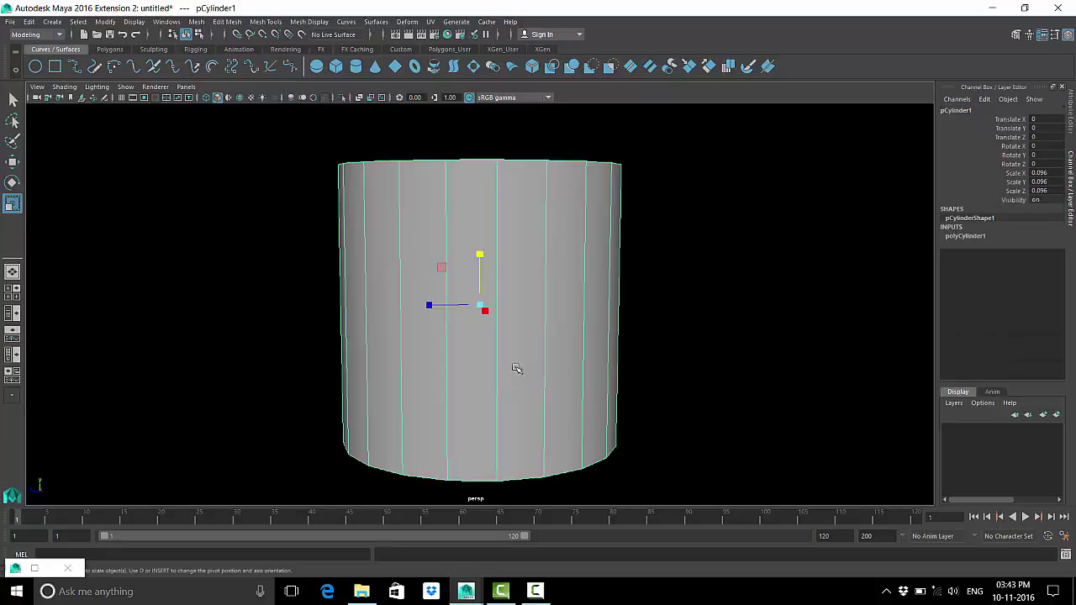
key(ctrl+z)
key(ctrl+z)
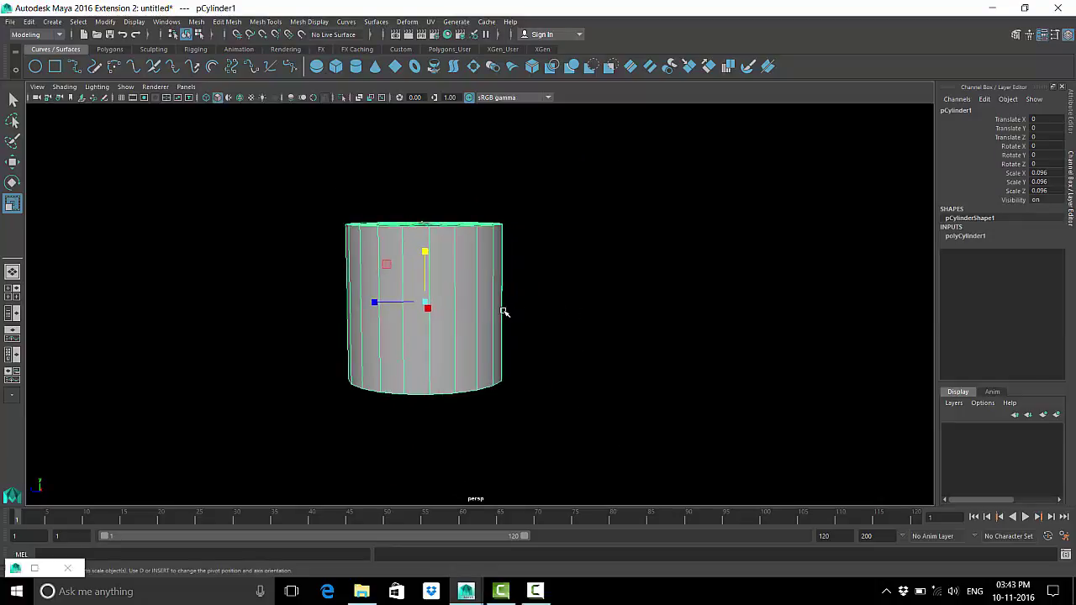
Move the cylinder's pivot down to its base.
key(e)
drag(425, 304, 427, 311)
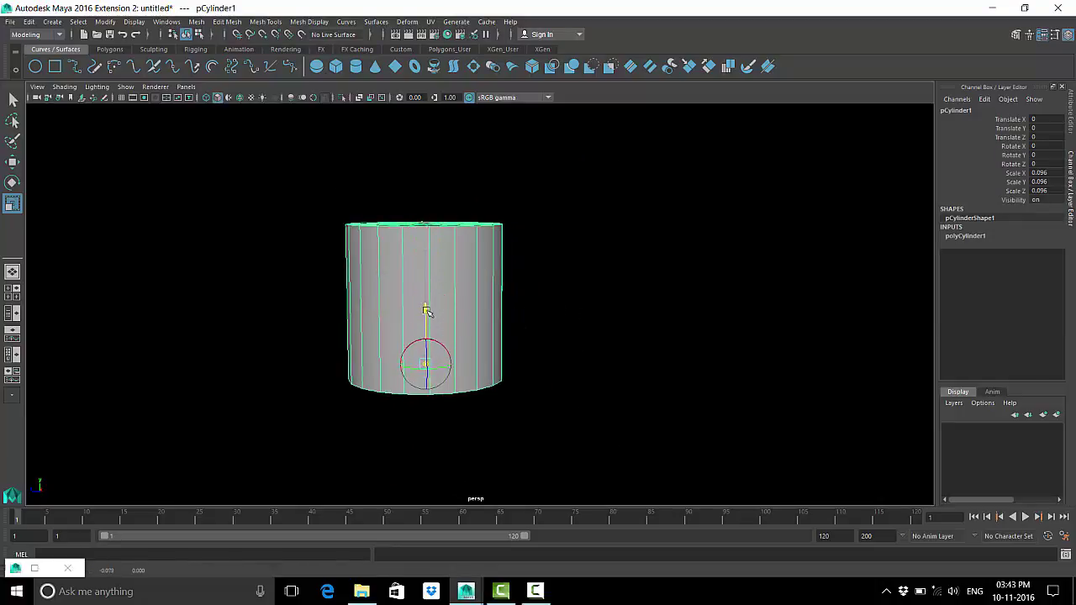
key(r)
Duplicate the cylinder, shift the copy right and stretch it taller to Scale Y 0.159.
key(ctrl+d)
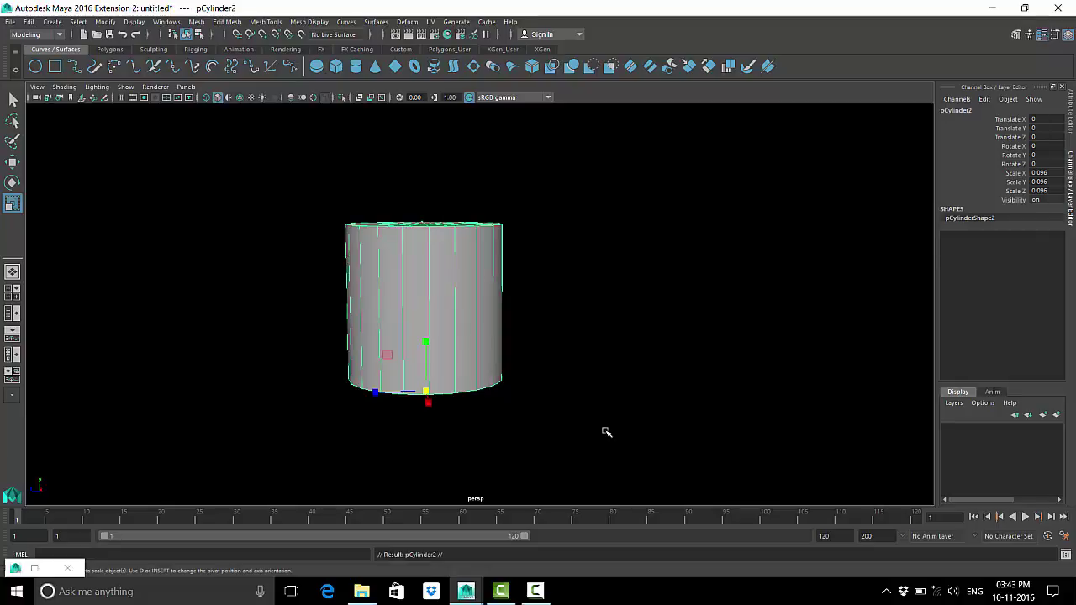
key(w)
drag(370, 394, 663, 380)
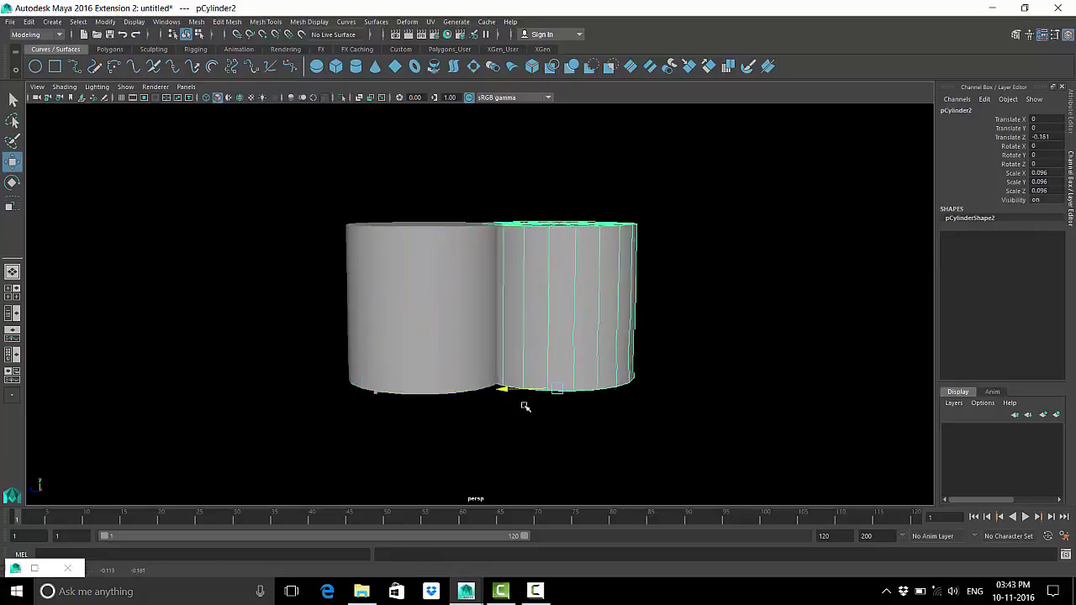
alt+middle_drag(663, 379, 535, 412)
key(r)
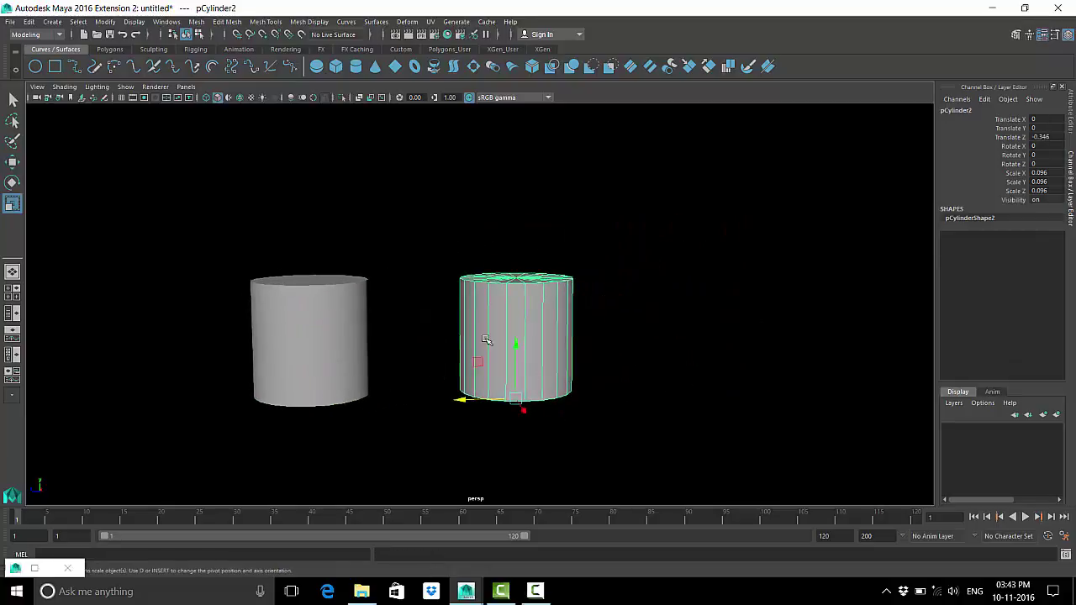
drag(518, 352, 520, 320)
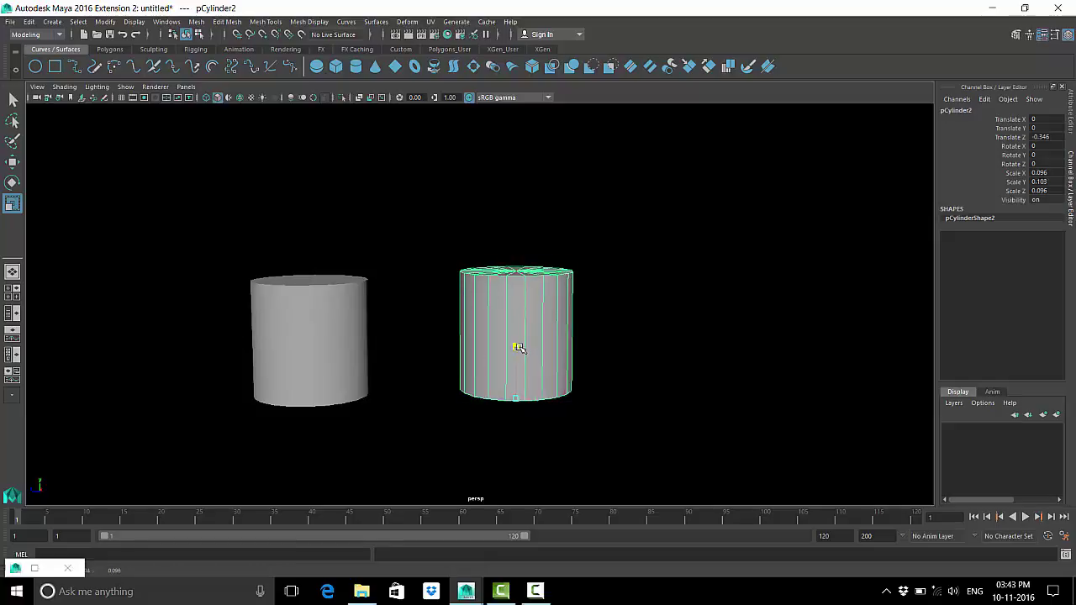
Repeat the transformed duplicate four times to build a rising staircase of cylinders.
scroll(563, 348, down, 2)
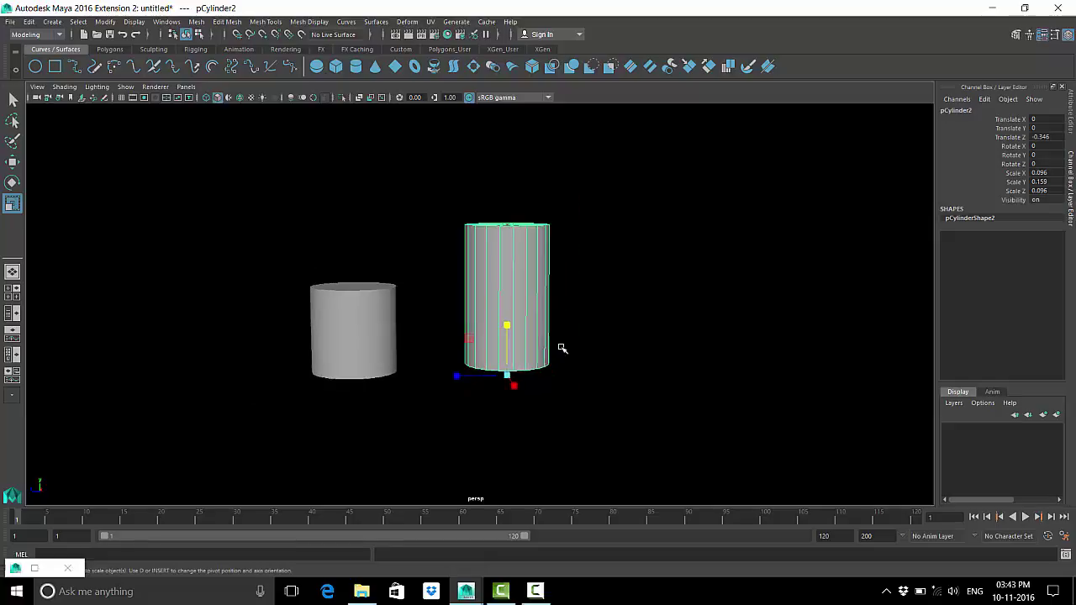
scroll(590, 362, down, 2)
key(shift+d)
key(shift+d)
scroll(590, 365, down, 3)
key(shift+d)
key(shift+d)
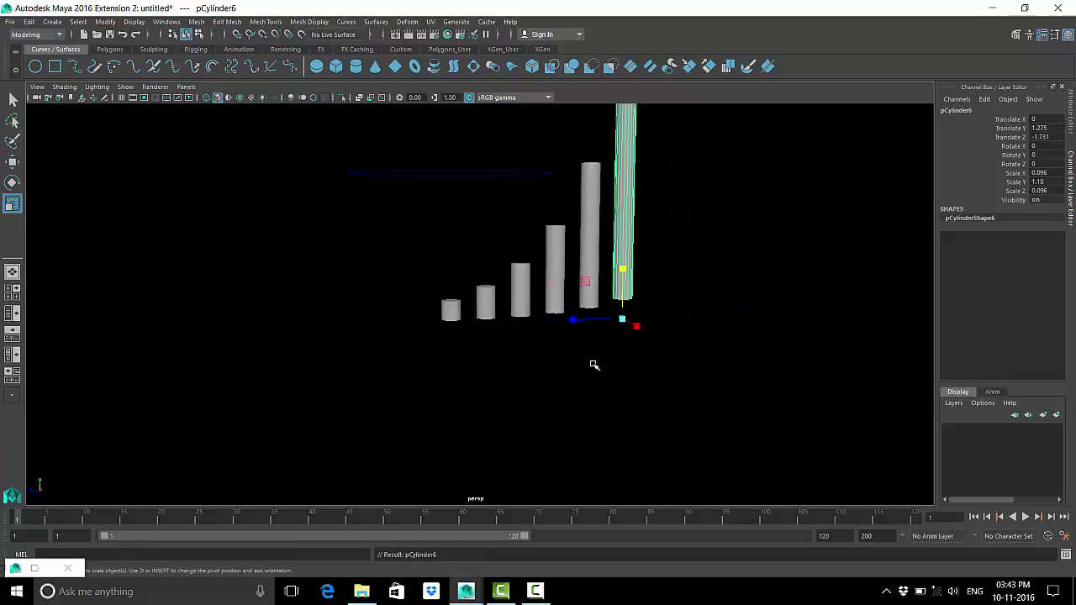
key(shift+d)
key(shift+d)
scroll(655, 385, down, 2)
key(shift+d)
key(shift+d)
Marquee-select and delete the tall and middle staircase cylinders.
click(741, 349)
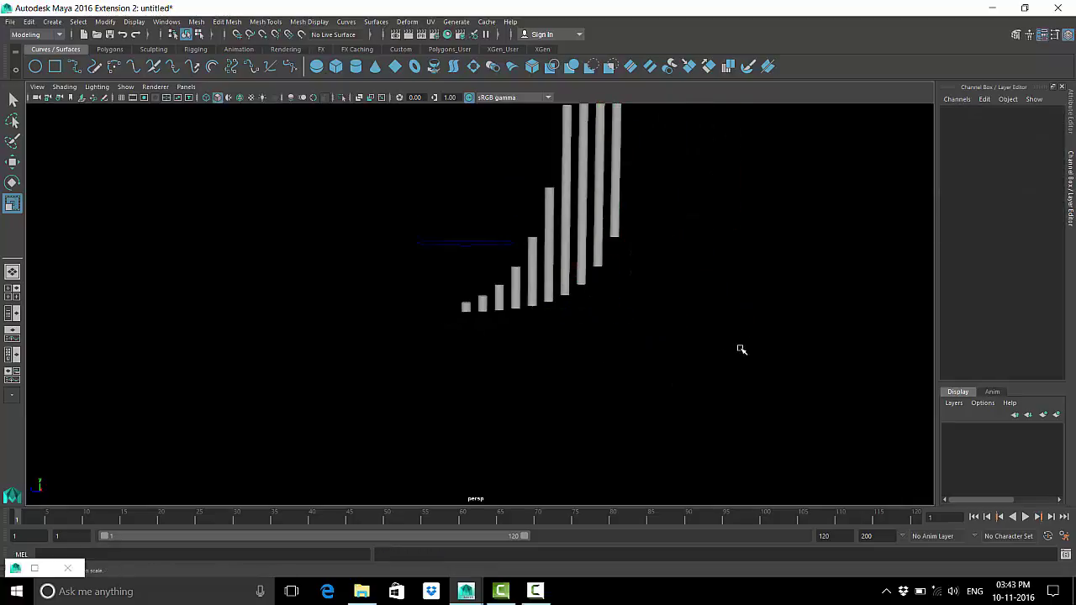
mouse_move(721, 336)
alt+mouse_down()
mouse_move(699, 228)
mouse_move(644, 344)
mouse_move(552, 307)
mouse_move(531, 331)
mouse_move(731, 291)
mouse_move(616, 289)
mouse_move(686, 213)
mouse_move(700, 250)
mouse_move(463, 277)
alt+mouse_up()
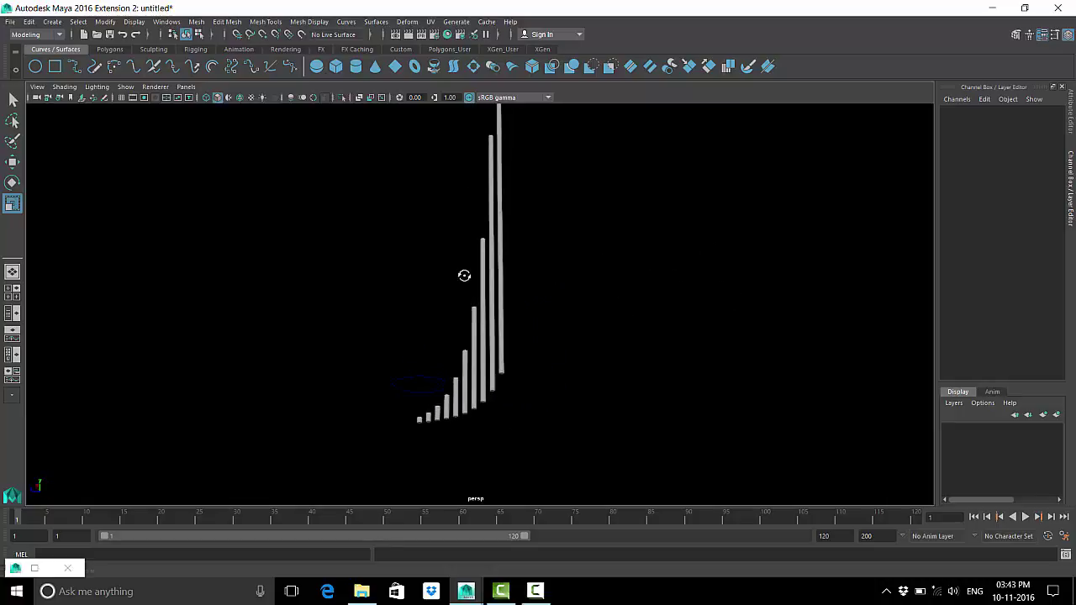
drag(652, 198, 437, 267)
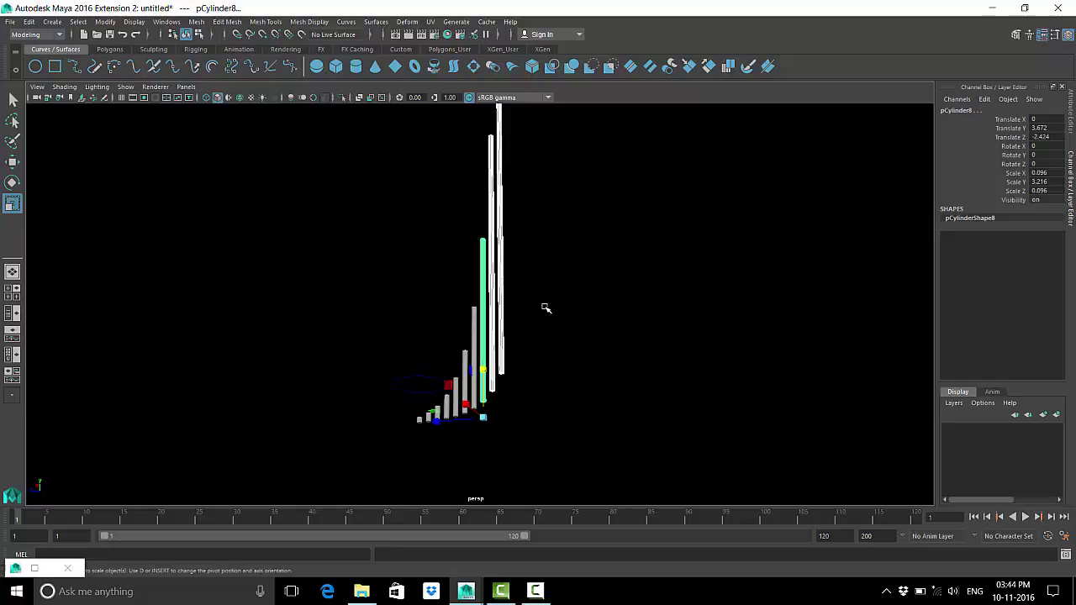
key(Delete)
mouse_move(502, 390)
alt+mouse_down()
mouse_move(588, 360)
mouse_move(651, 260)
alt+mouse_up()
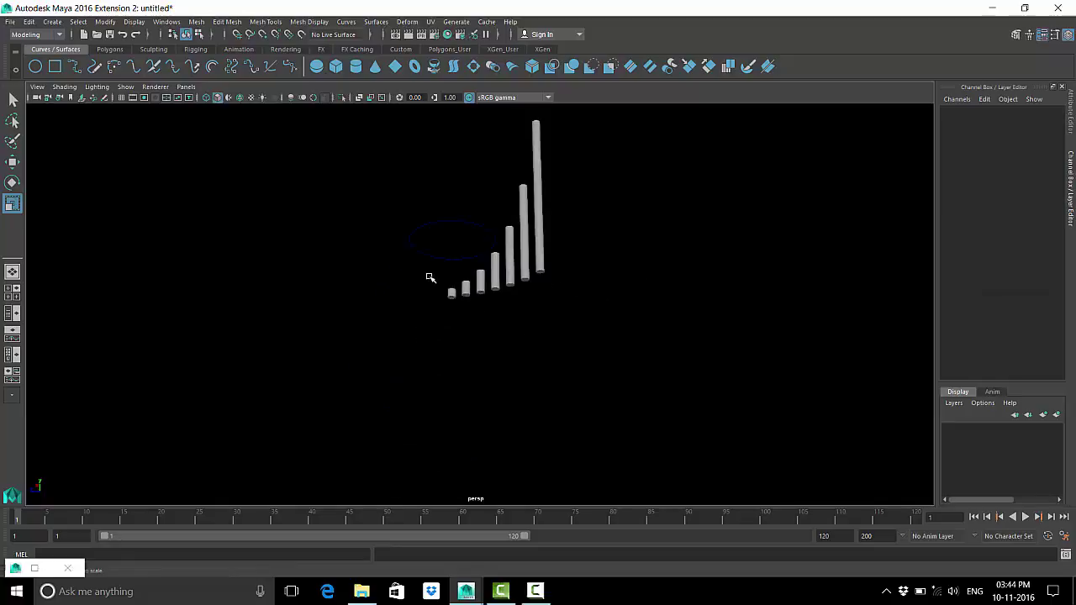
mouse_move(442, 283)
mouse_down()
mouse_move(641, 391)
mouse_move(684, 392)
mouse_up()
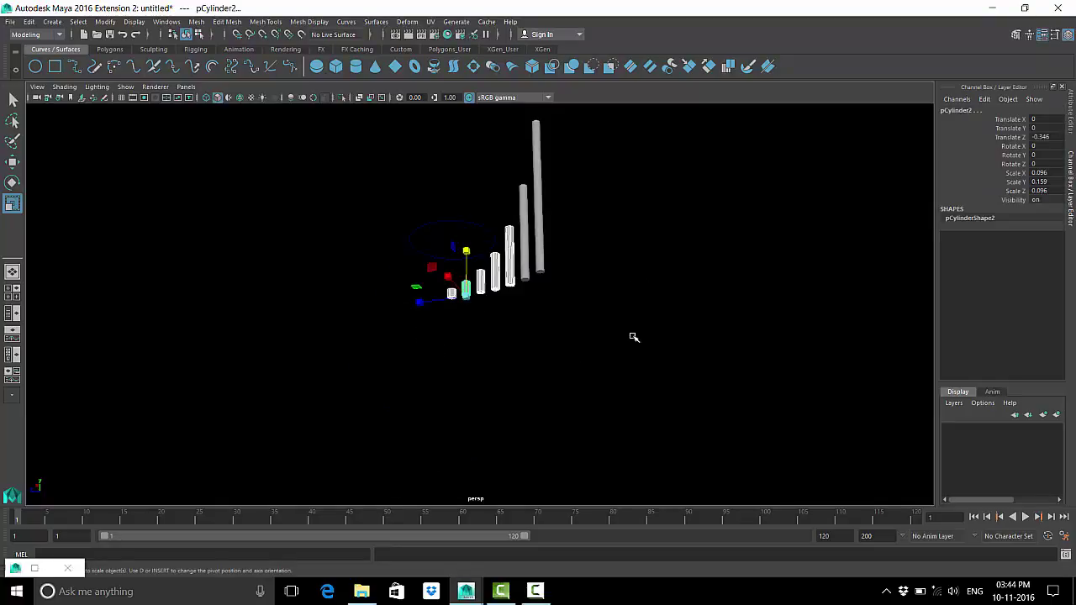
alt+drag(536, 337, 620, 300)
mouse_move(621, 236)
mouse_down()
mouse_move(509, 300)
mouse_move(519, 312)
mouse_up()
key(Delete)
drag(463, 273, 541, 331)
key(Delete)
Select the remaining small cylinder and frame it in the view from above.
click(441, 289)
key(f)
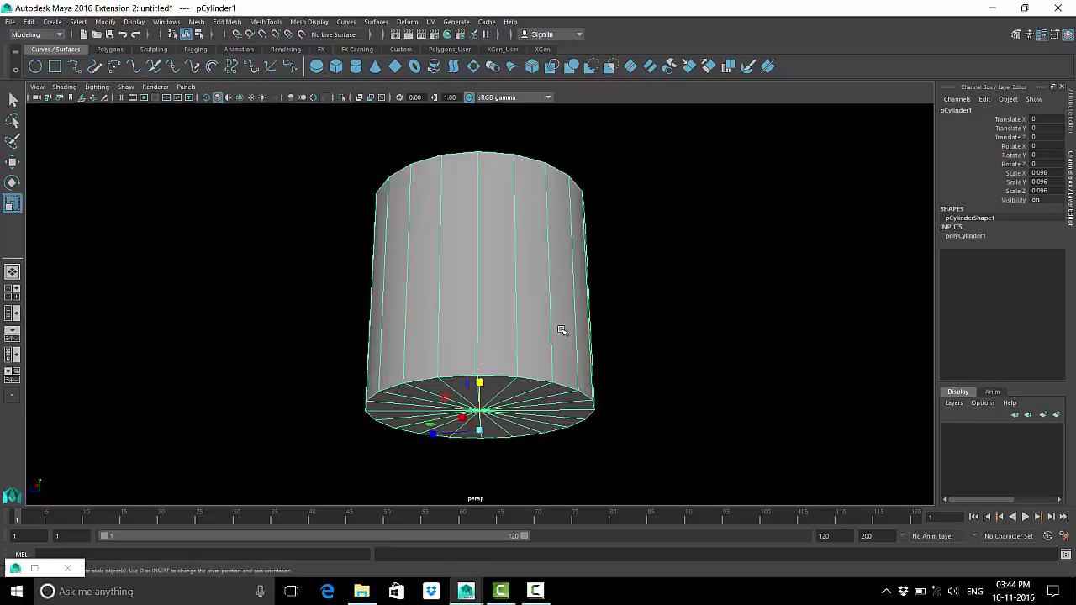
scroll(560, 331, down, 2)
mouse_move(482, 277)
alt+mouse_down()
mouse_move(491, 316)
mouse_move(569, 337)
mouse_move(479, 312)
mouse_move(568, 327)
alt+mouse_up()
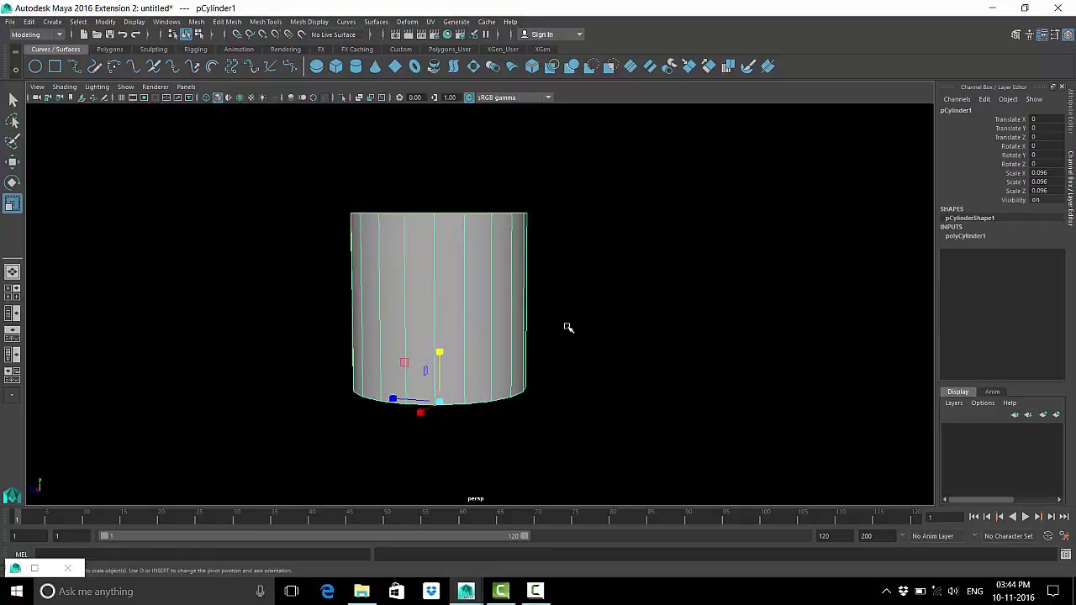
click(535, 590)
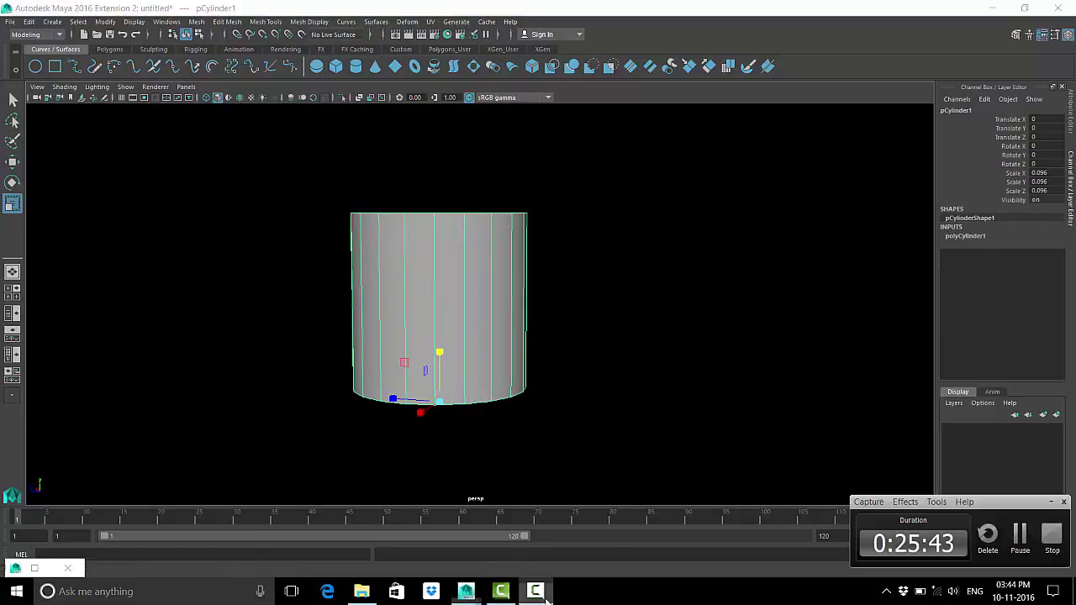
click(1019, 538)
alt+right_drag(367, 417, 482, 339)
Duplicate the cylinder sideways and repeat with Shift+D into a row, then select the circle.
key(ctrl+d)
key(w)
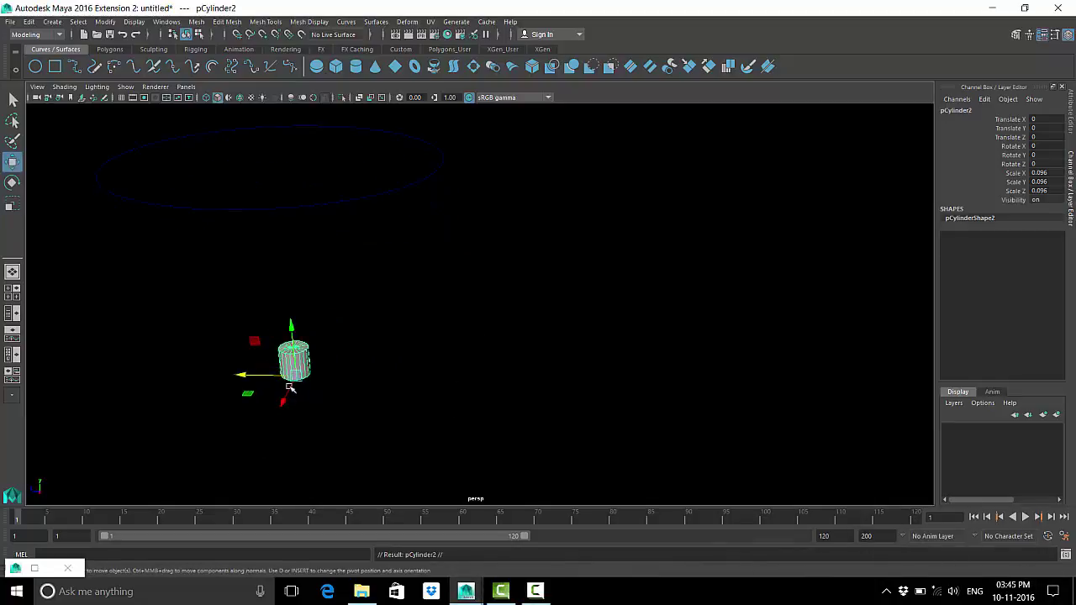
mouse_move(243, 375)
mouse_down()
mouse_move(283, 377)
mouse_move(293, 392)
mouse_up()
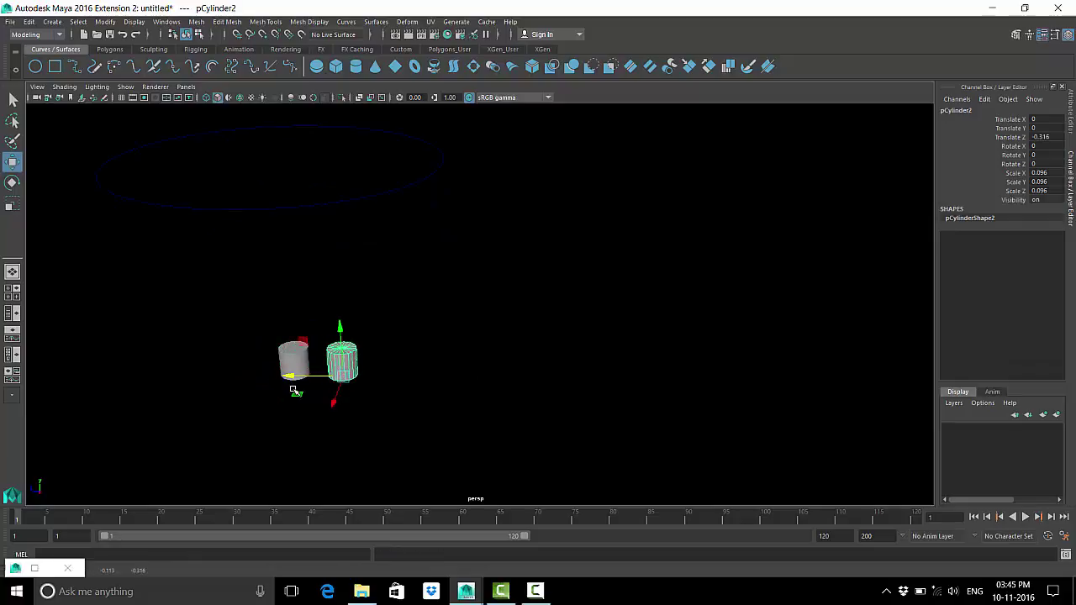
key(shift+d)
key(shift+d)
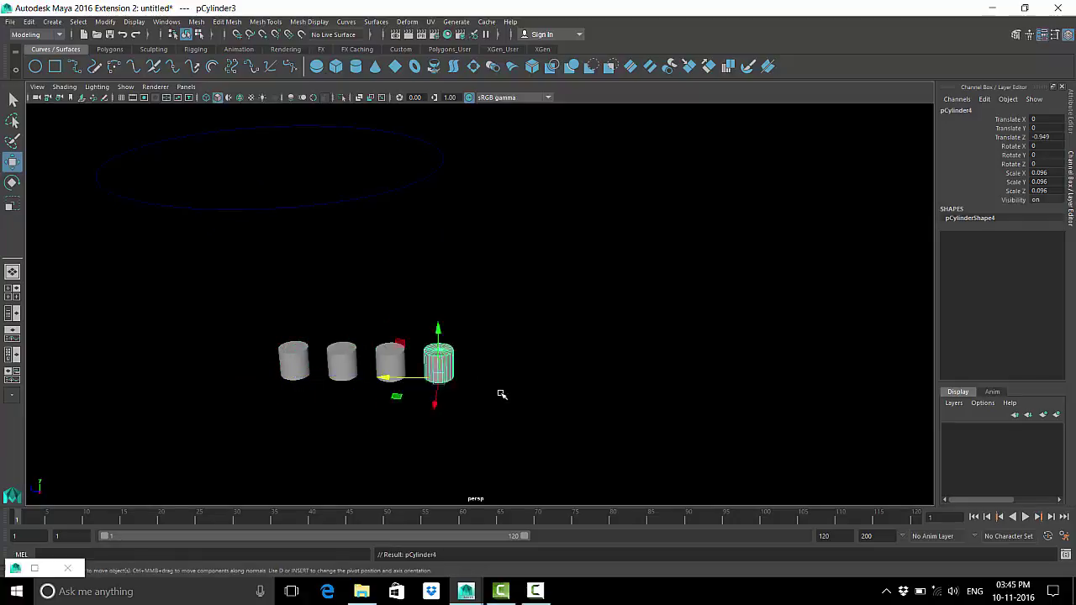
key(shift+d)
key(shift+d)
key(shift+d)
key(shift+d)
key(shift+d)
key(shift+d)
key(shift+d)
key(shift+d)
key(shift+d)
key(shift+d)
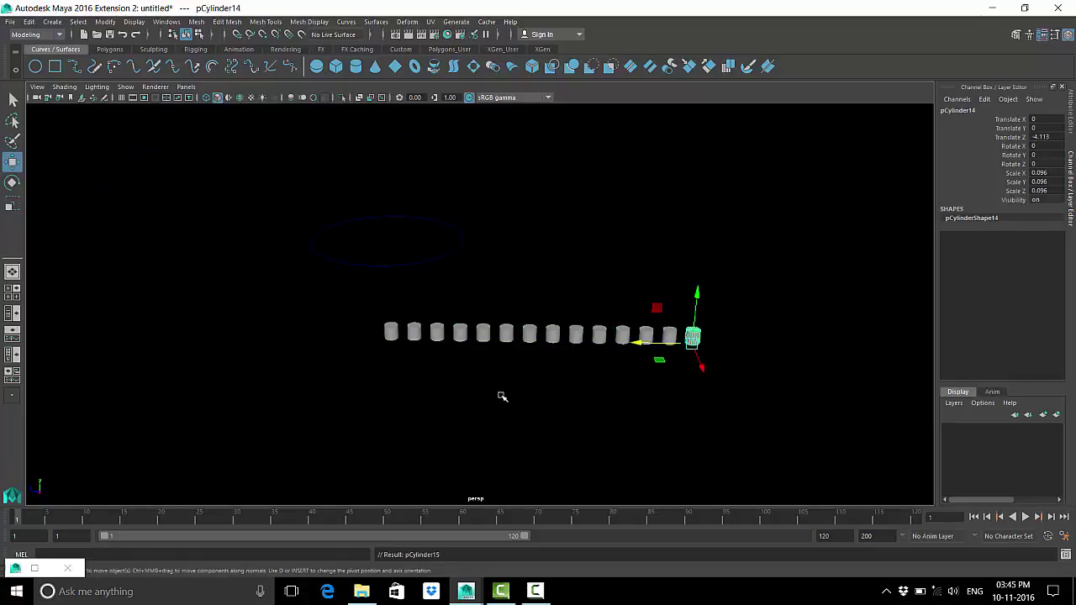
key(shift+d)
key(shift+d)
key(shift+d)
key(shift+d)
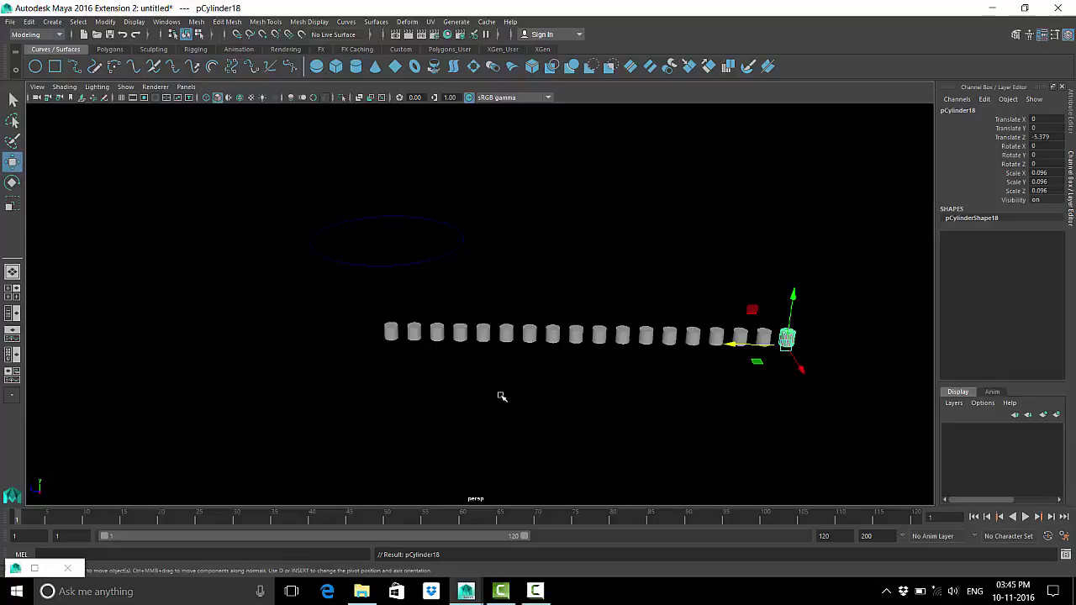
drag(362, 307, 846, 428)
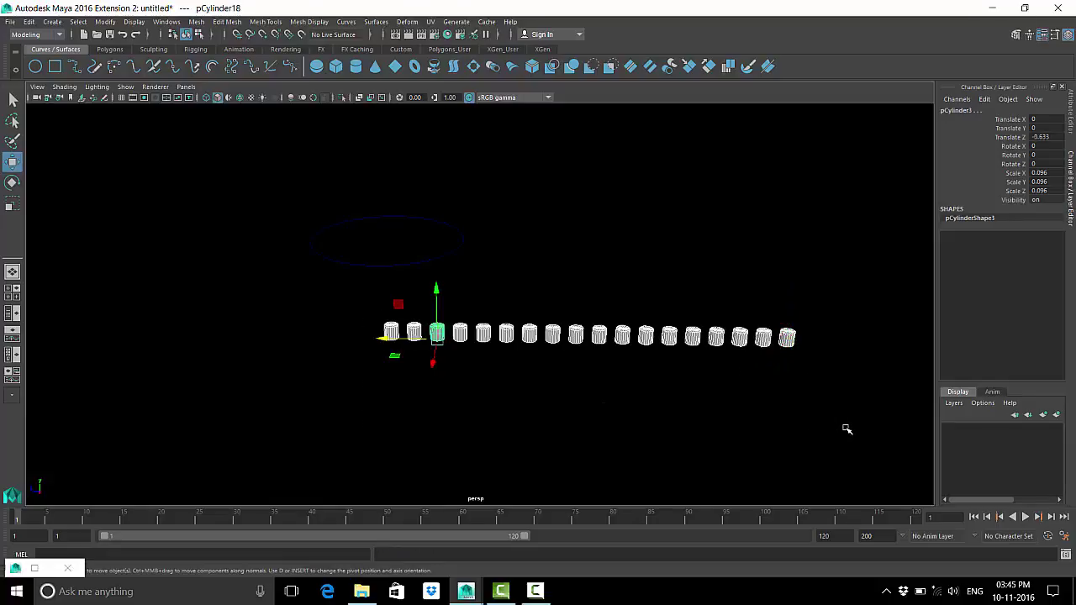
click(431, 251)
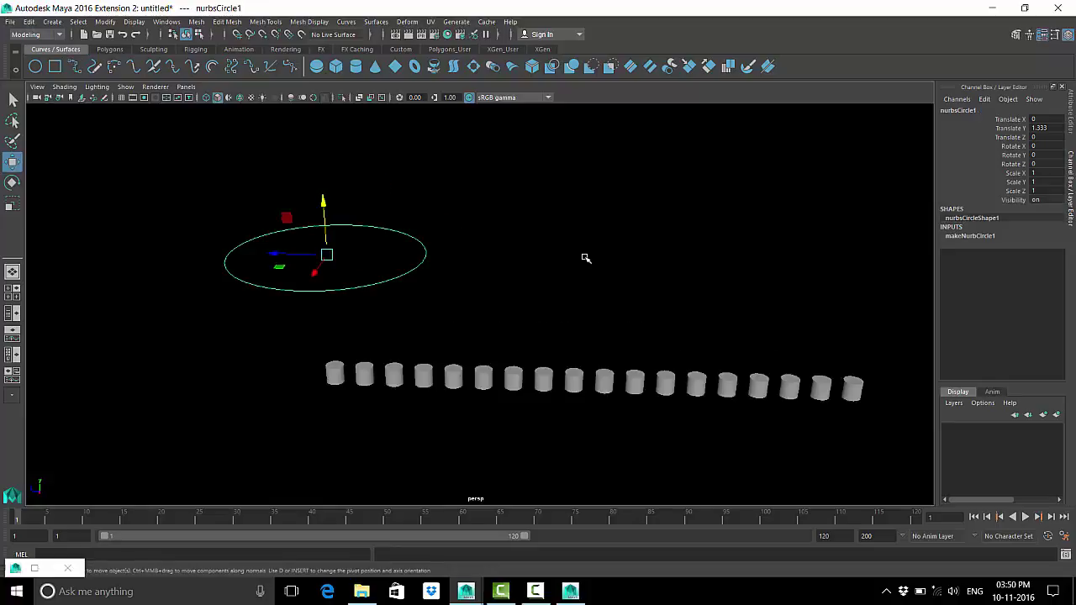
In Control Vertex mode, pull and raise the circle's CVs to twist it into a loop.
right_drag(616, 216, 546, 217)
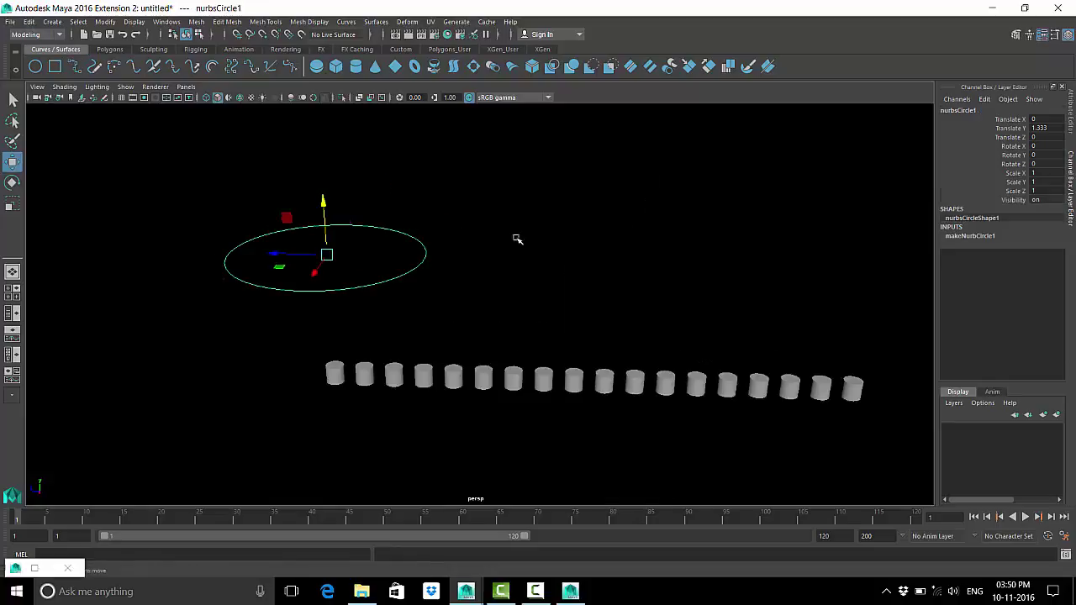
drag(196, 240, 397, 334)
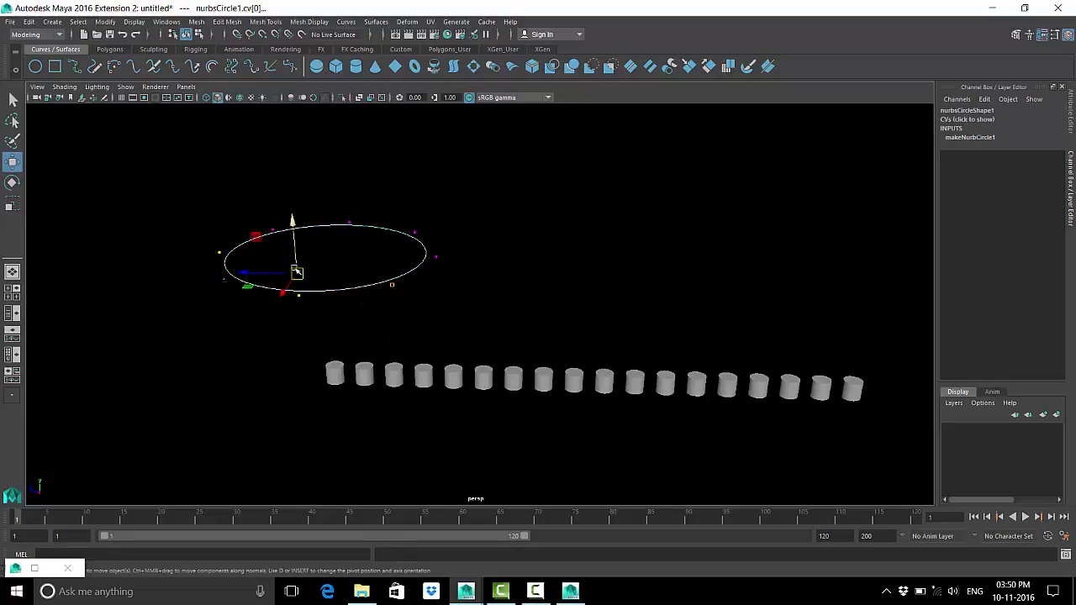
drag(297, 272, 300, 295)
mouse_move(373, 314)
alt+mouse_down()
mouse_move(434, 298)
mouse_move(443, 321)
alt+mouse_up()
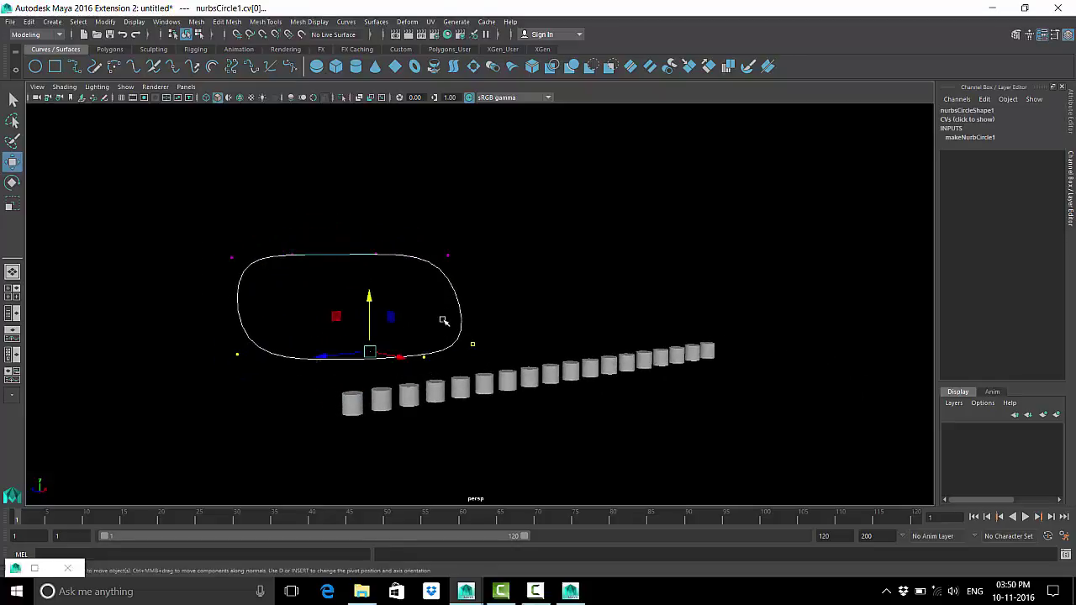
click(412, 327)
drag(312, 334, 430, 391)
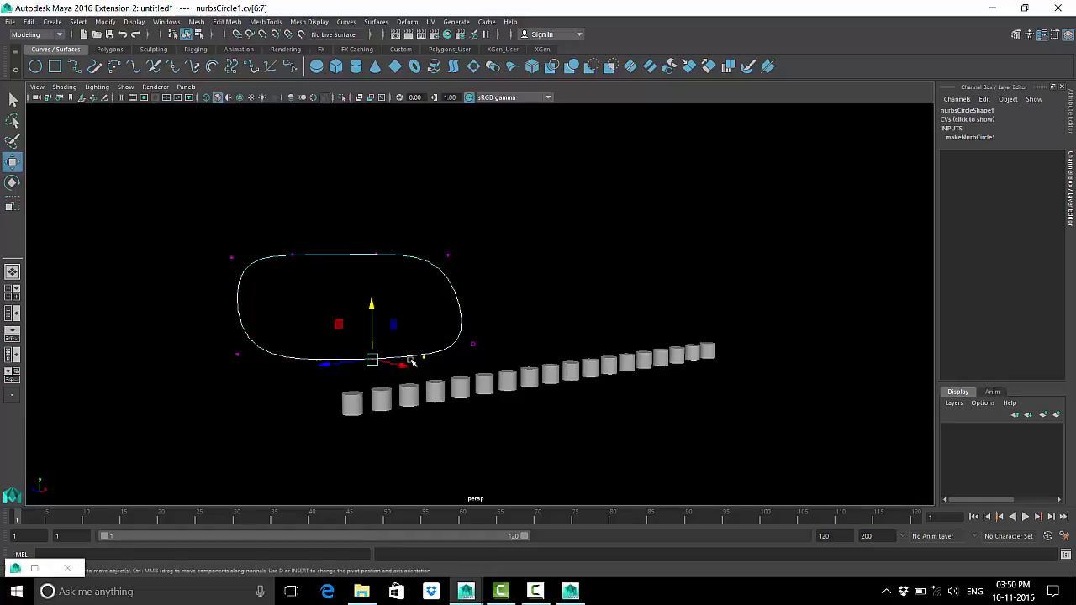
drag(370, 304, 367, 179)
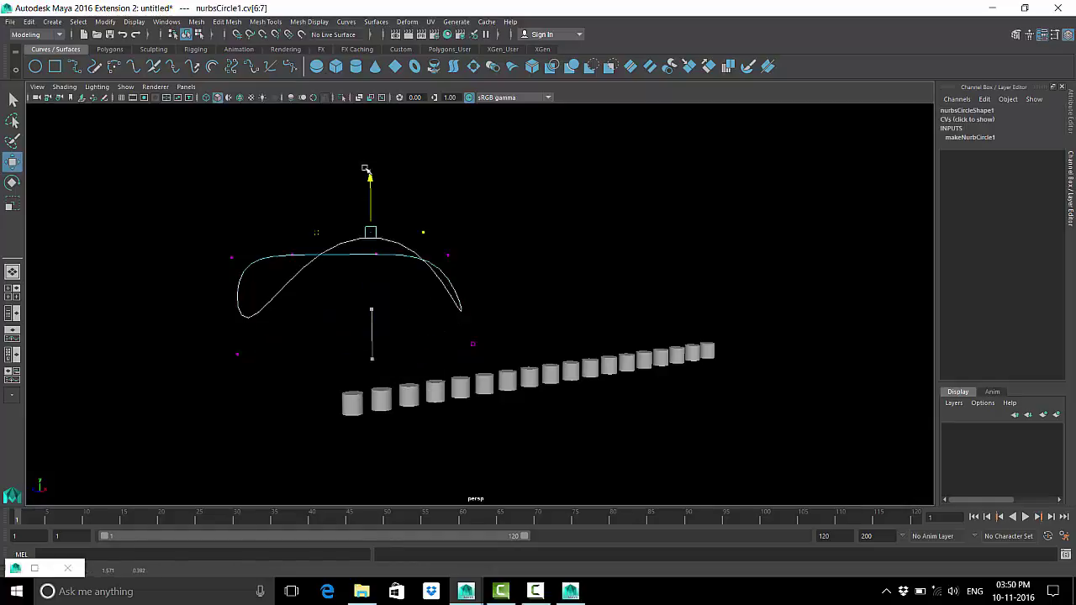
click(543, 231)
mouse_move(392, 260)
alt+mouse_down()
mouse_move(283, 271)
mouse_move(394, 264)
mouse_move(408, 312)
mouse_move(447, 275)
alt+mouse_up()
Return to Object Mode, select the cylinder row and add the curve.
right_drag(477, 230, 530, 212)
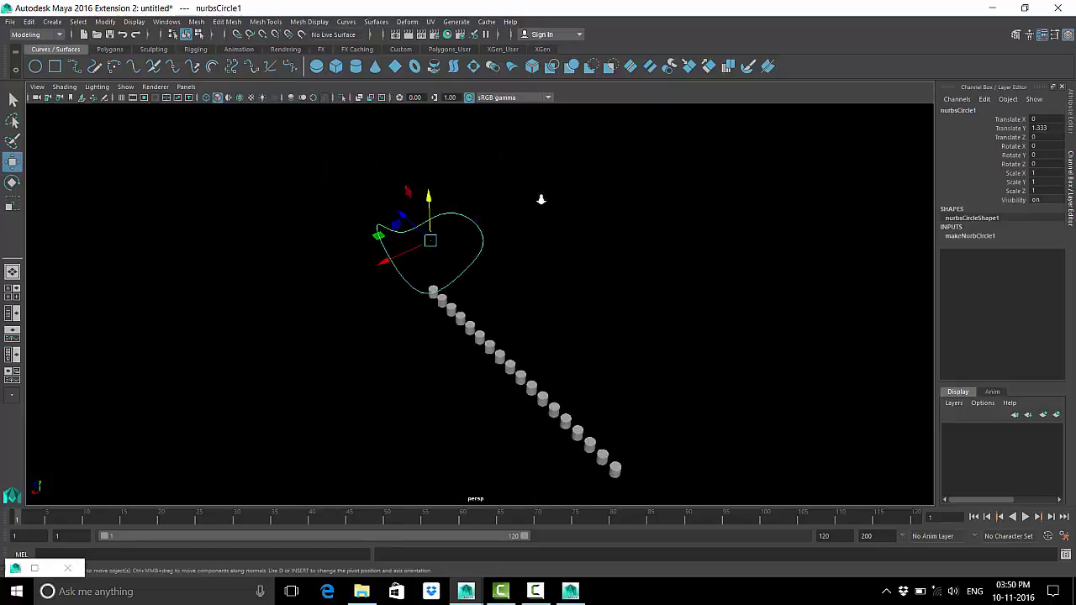
mouse_move(543, 199)
alt+mouse_down()
mouse_move(627, 298)
mouse_move(641, 349)
alt+mouse_up()
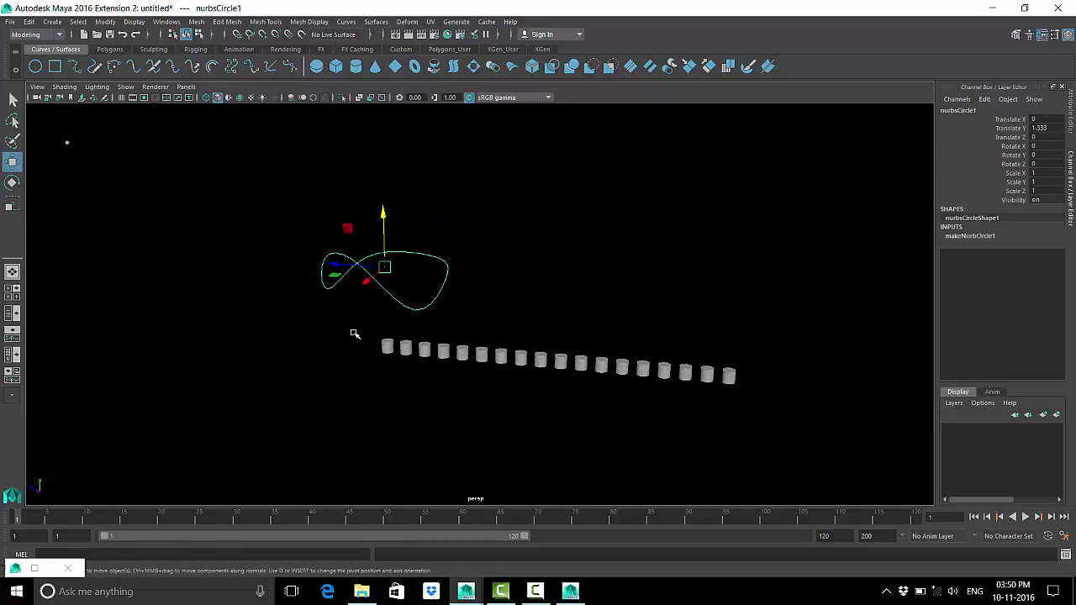
drag(354, 334, 799, 391)
shift+drag(472, 245, 326, 288)
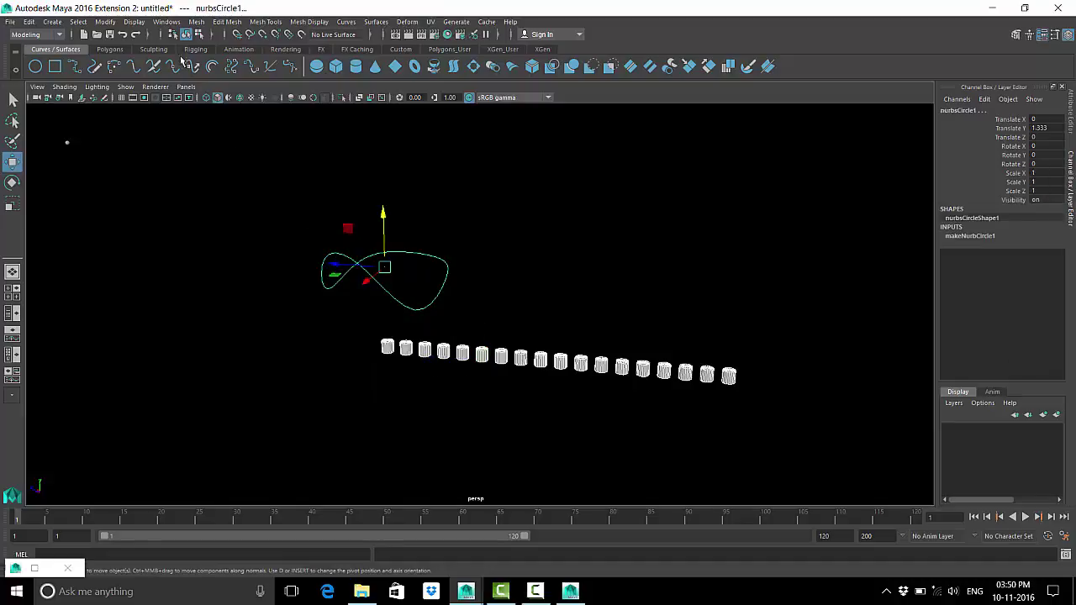
Apply Position Along Curve to spread the cylinders on the loop, then isolate the curve.
click(105, 21)
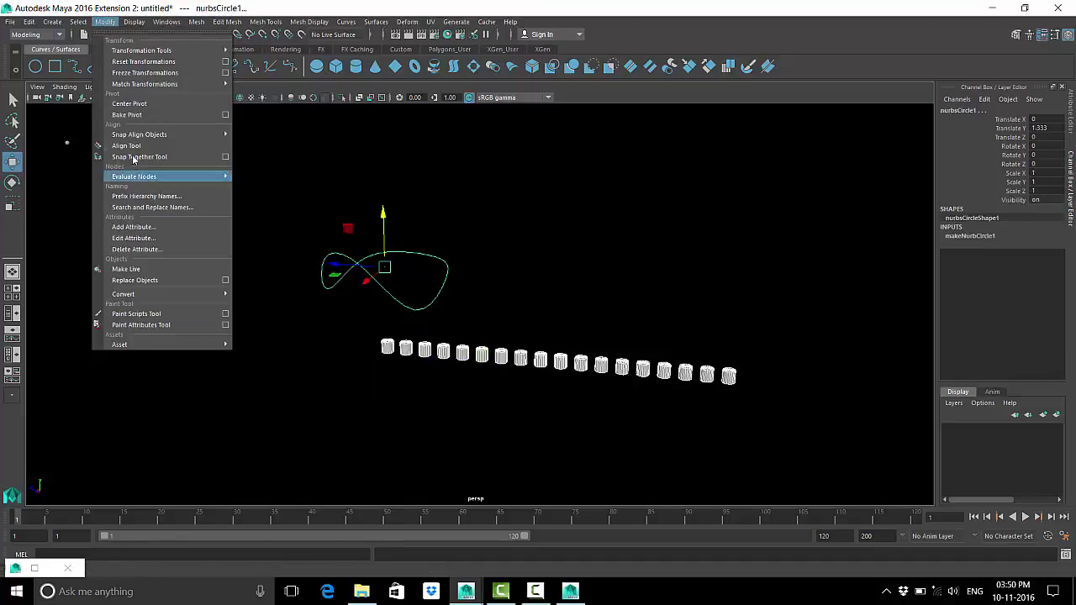
mouse_move(139, 135)
click(292, 190)
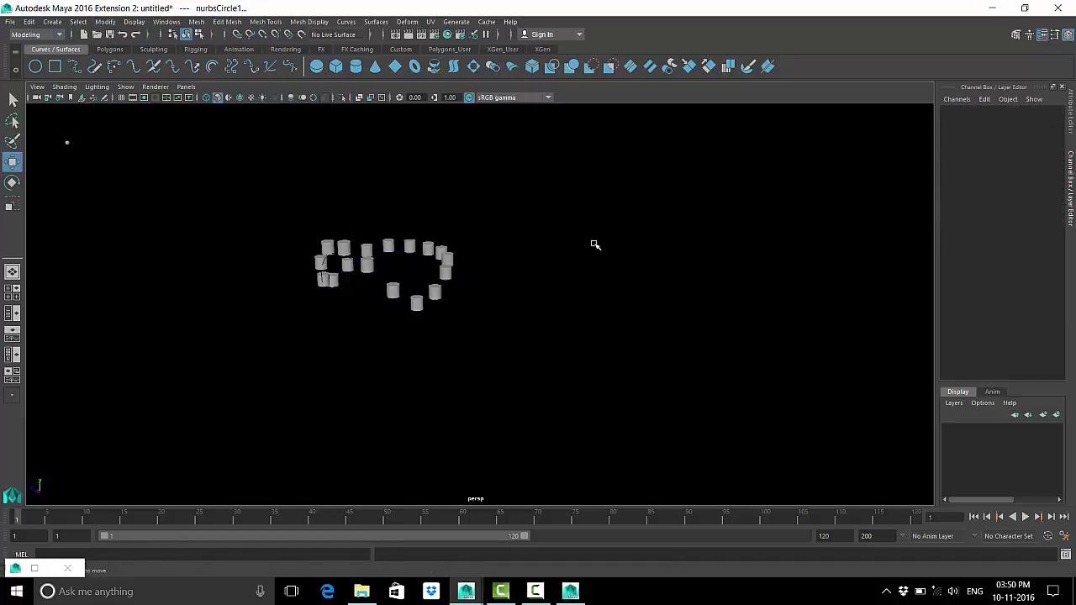
mouse_move(594, 244)
alt+mouse_down()
mouse_move(283, 283)
mouse_move(372, 286)
mouse_move(485, 244)
mouse_move(617, 284)
mouse_move(658, 345)
mouse_move(466, 295)
mouse_move(644, 350)
mouse_move(555, 384)
mouse_move(497, 355)
mouse_move(510, 346)
alt+mouse_up()
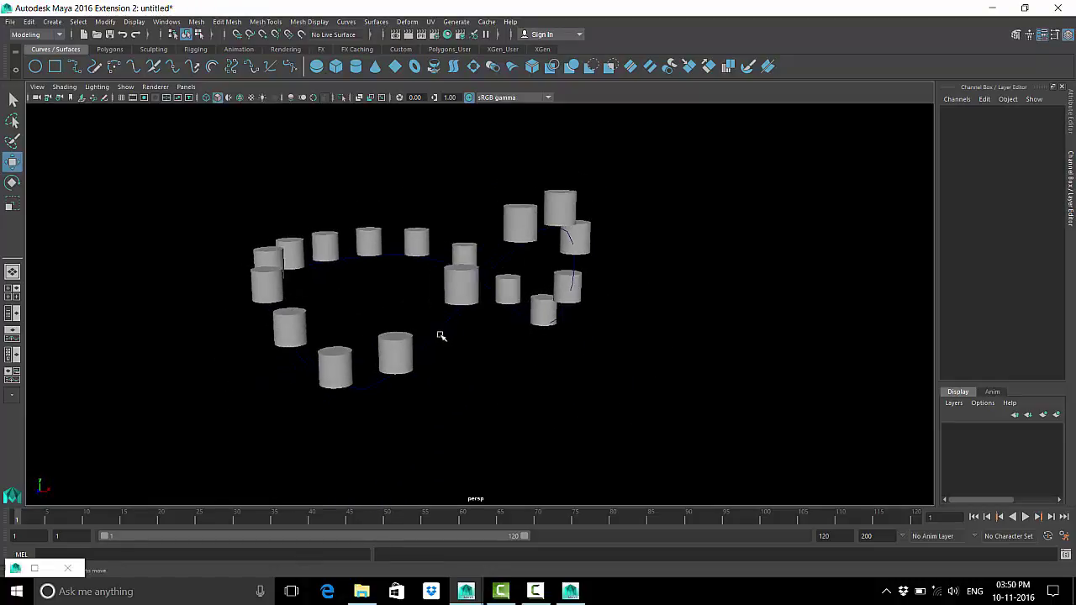
mouse_move(442, 337)
alt+mouse_down()
mouse_move(487, 355)
mouse_move(446, 324)
mouse_move(424, 346)
alt+mouse_up()
scroll(480, 355, up, 3)
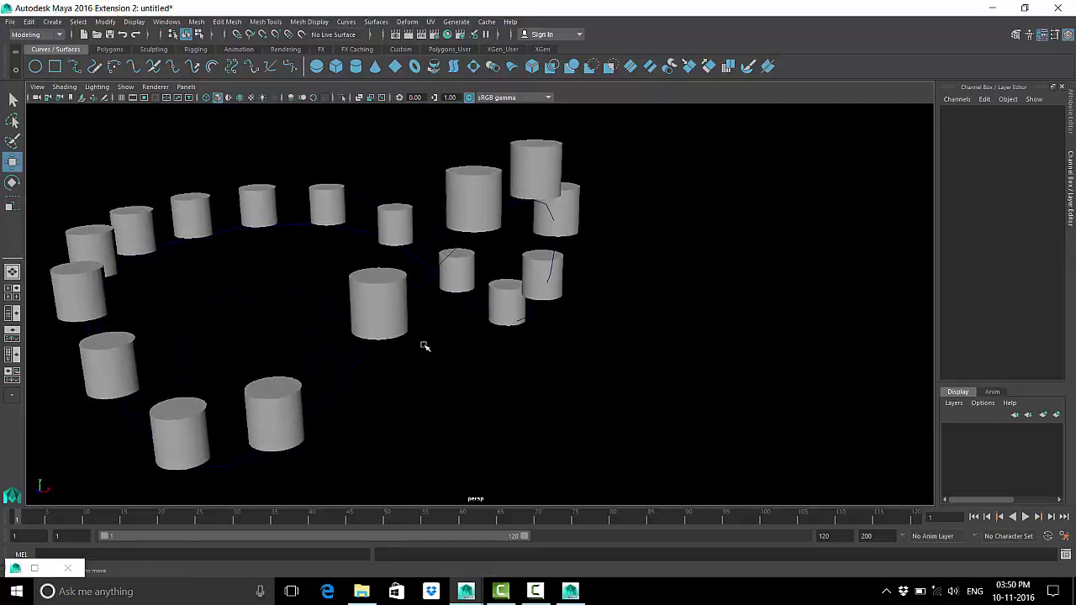
click(350, 363)
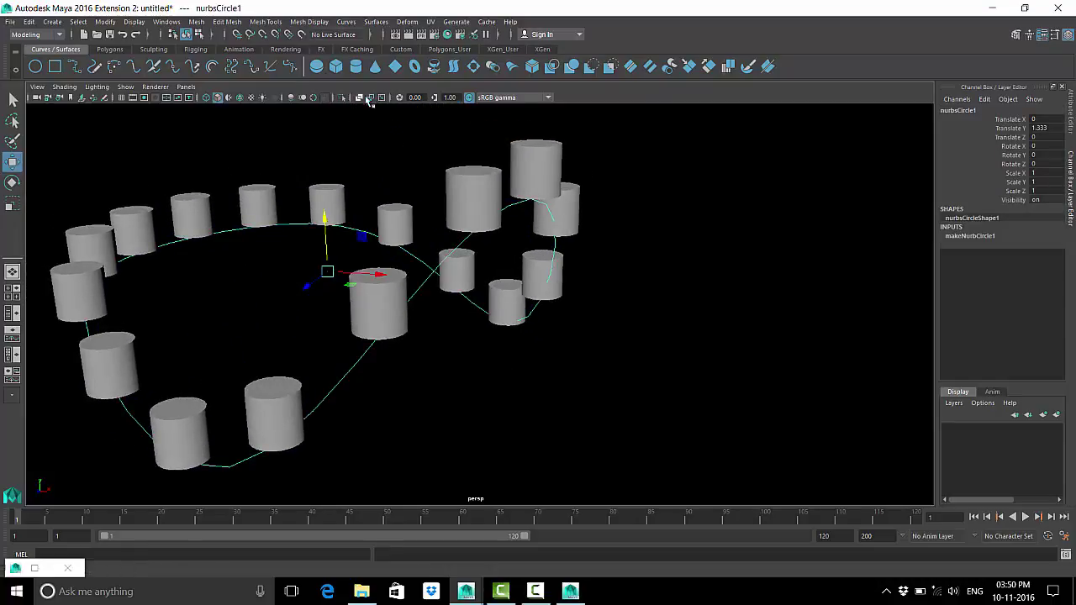
click(341, 98)
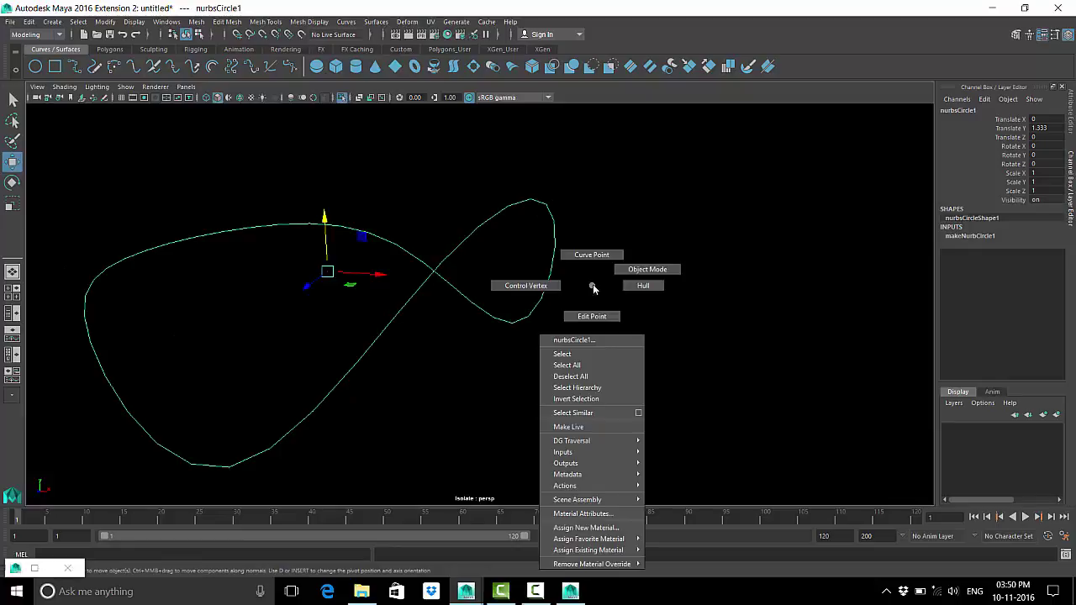
Inspect the curve's control vertices, then show the cylinders again to view the ring.
mouse_move(591, 286)
right_down()
mouse_move(527, 298)
mouse_move(522, 284)
right_up()
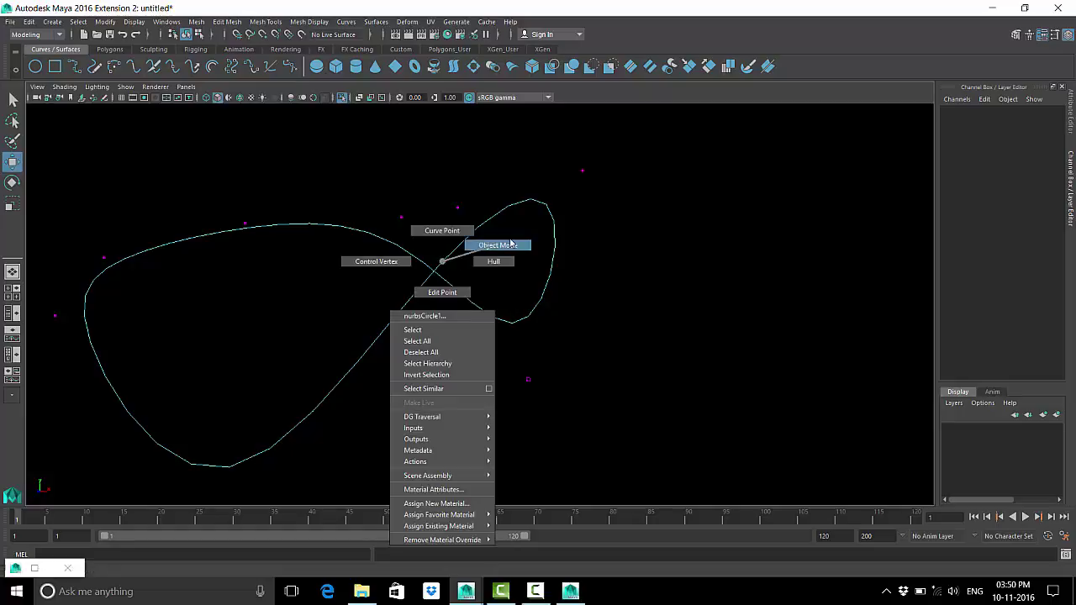
right_drag(443, 263, 497, 243)
alt+drag(529, 235, 538, 264)
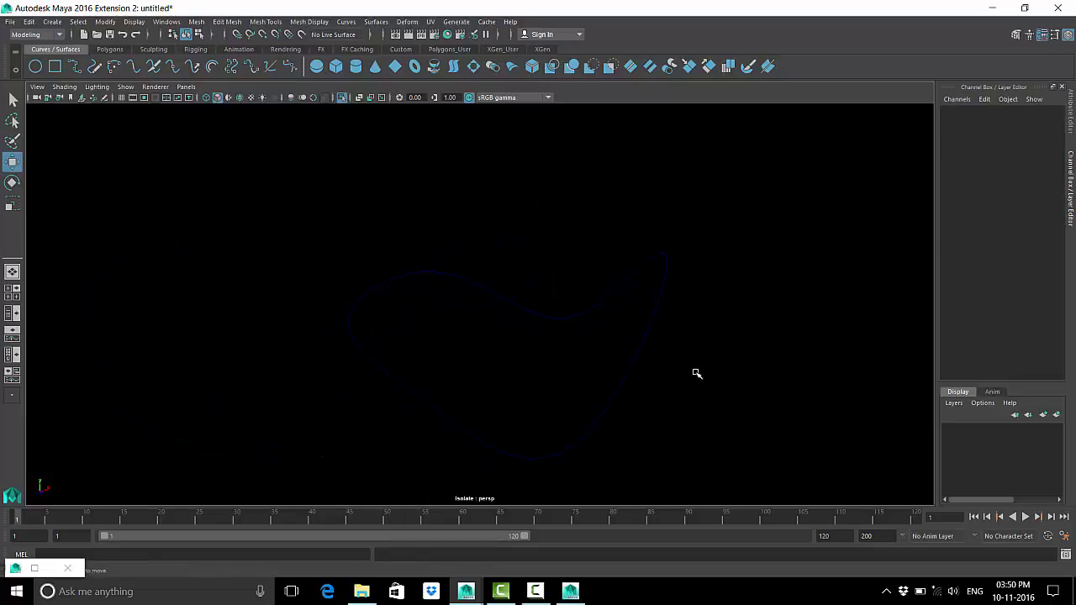
key(ctrl+z)
key(ctrl+z)
key(ctrl+z)
right_drag(460, 262, 420, 263)
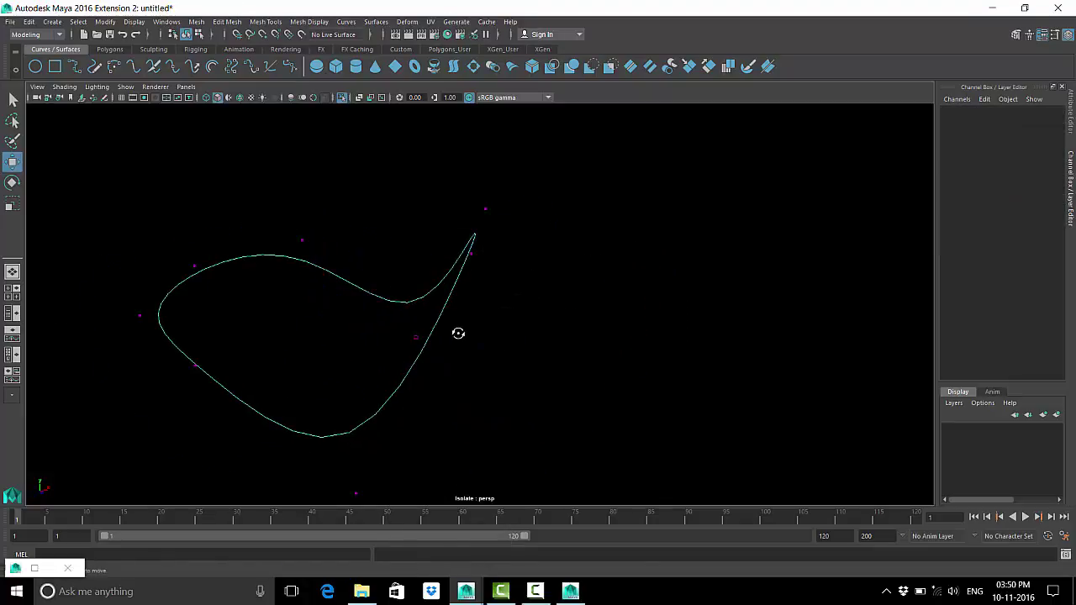
mouse_move(456, 331)
alt+mouse_down()
mouse_move(479, 324)
mouse_move(524, 257)
mouse_move(518, 397)
alt+mouse_up()
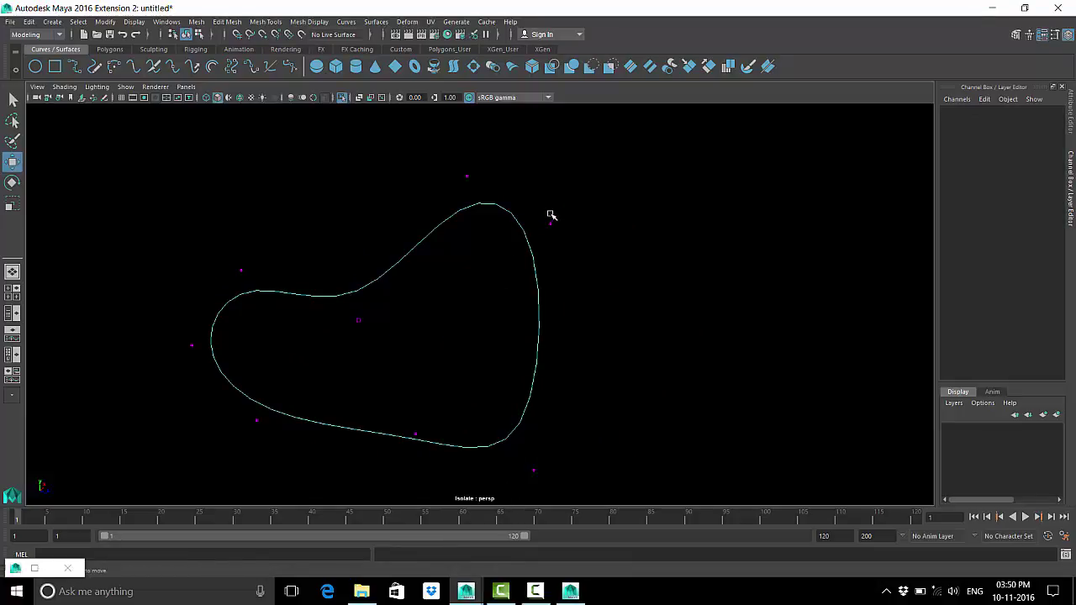
scroll(555, 251, down, 2)
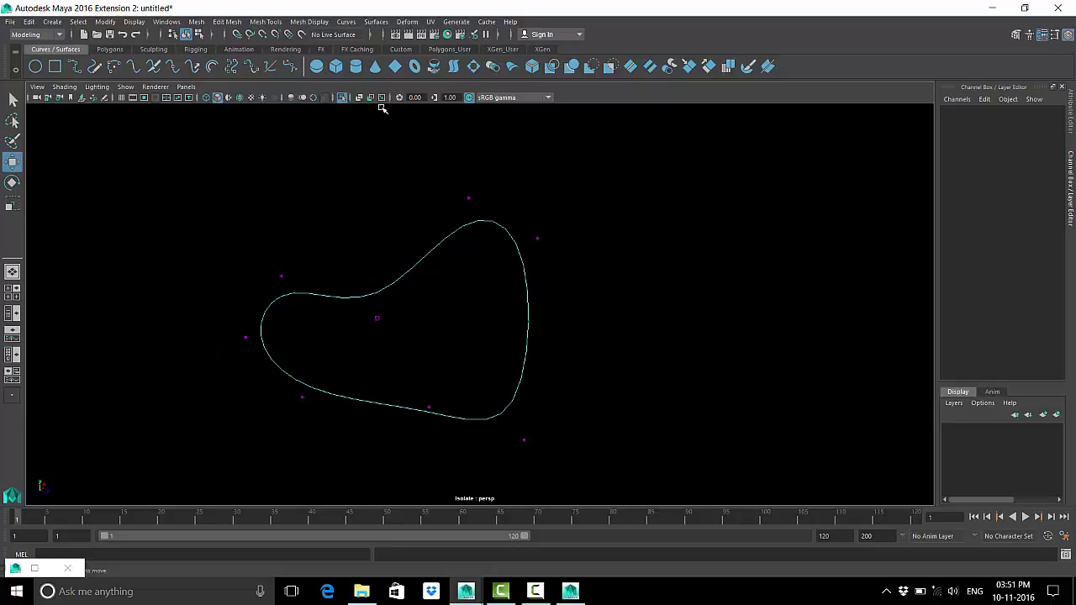
click(342, 97)
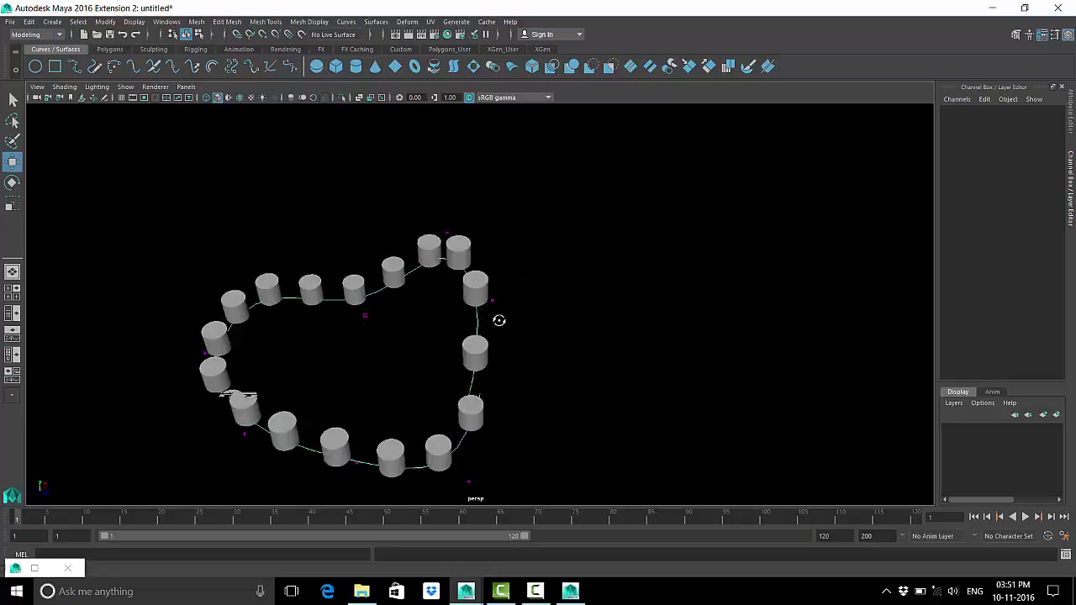
alt+drag(649, 339, 470, 316)
mouse_move(389, 377)
alt+mouse_down()
mouse_move(429, 347)
mouse_move(483, 356)
mouse_move(463, 257)
alt+mouse_up()
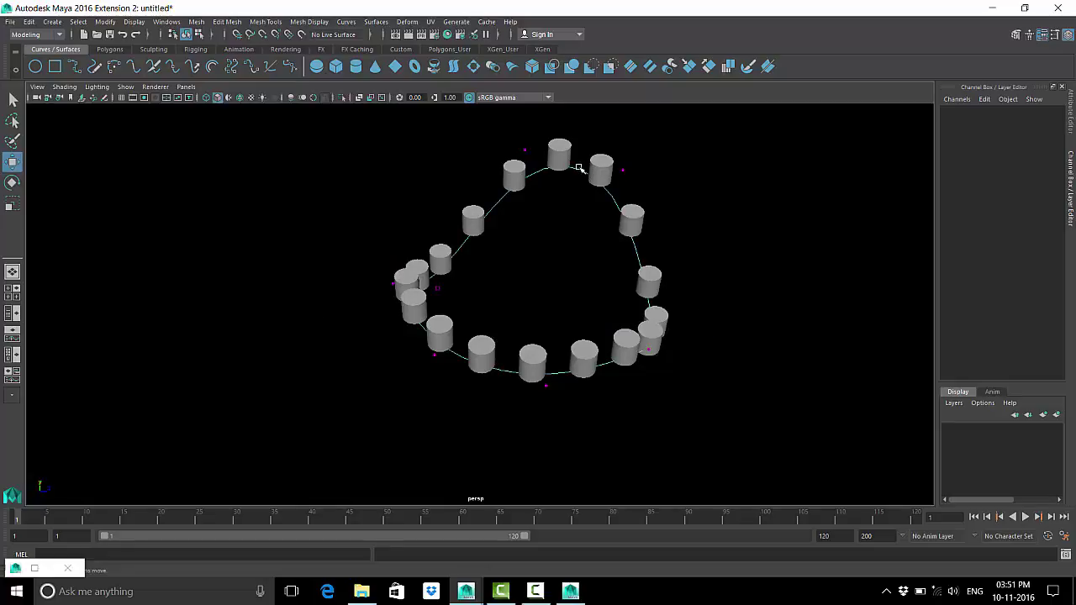
Select nurbsCircle1 as an object and isolate it, checking its control vertices.
right_drag(580, 171, 630, 152)
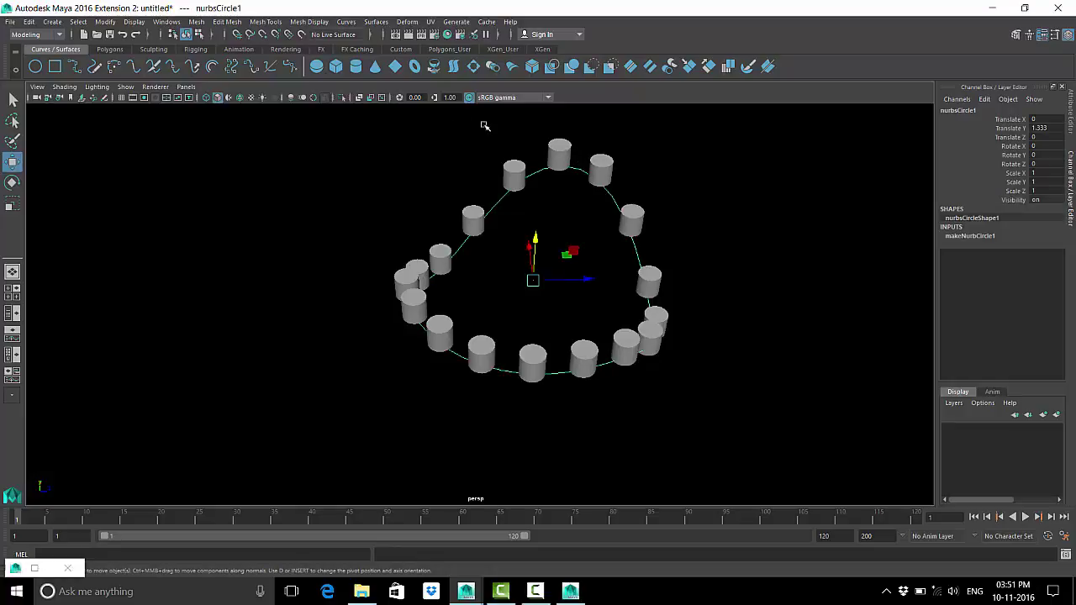
click(342, 98)
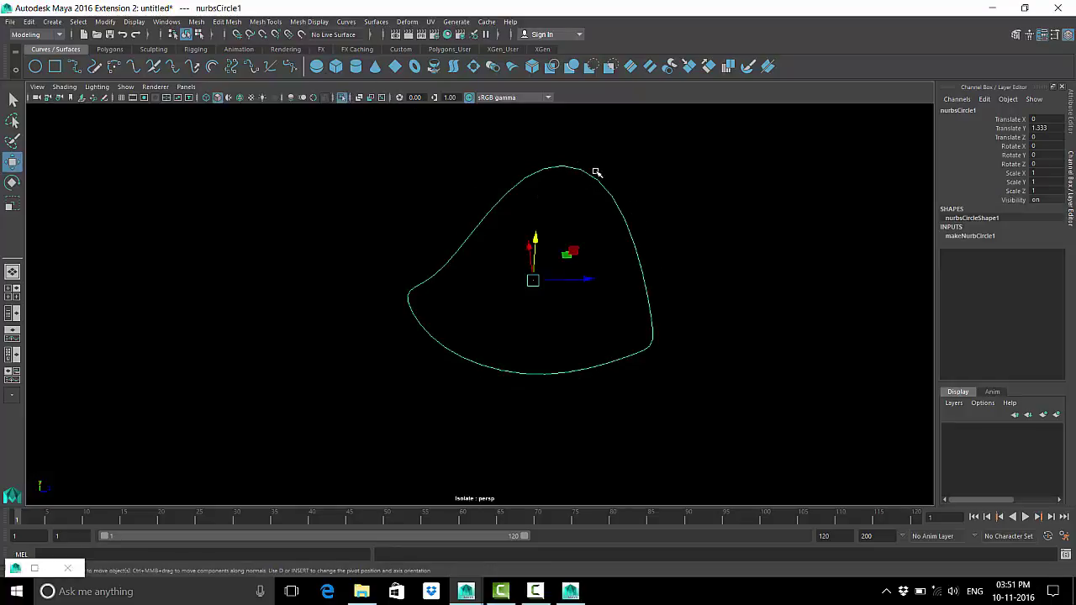
right_drag(595, 171, 582, 203)
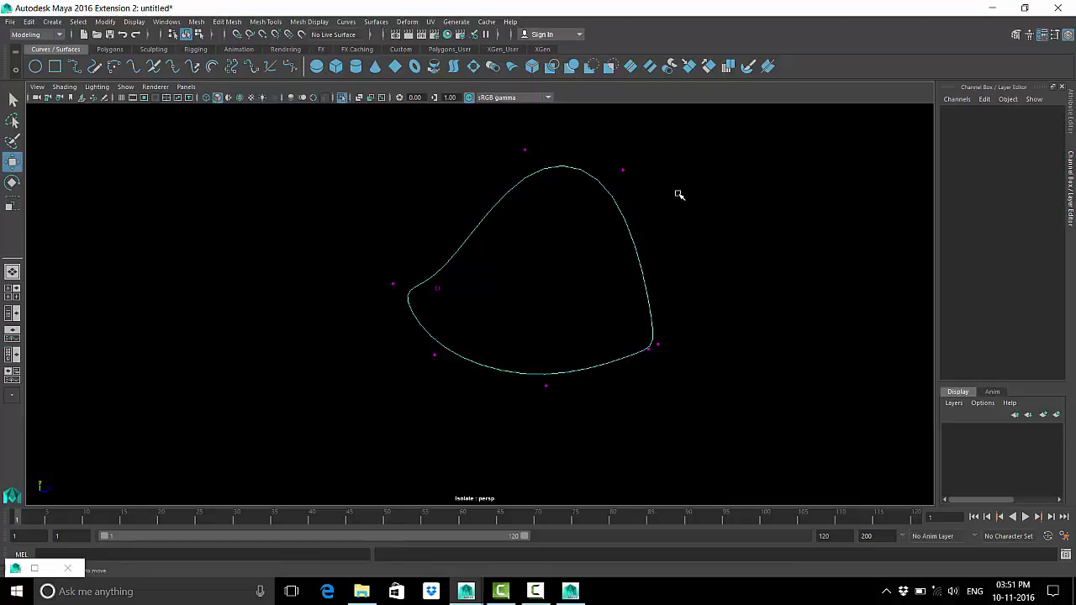
right_drag(574, 167, 629, 149)
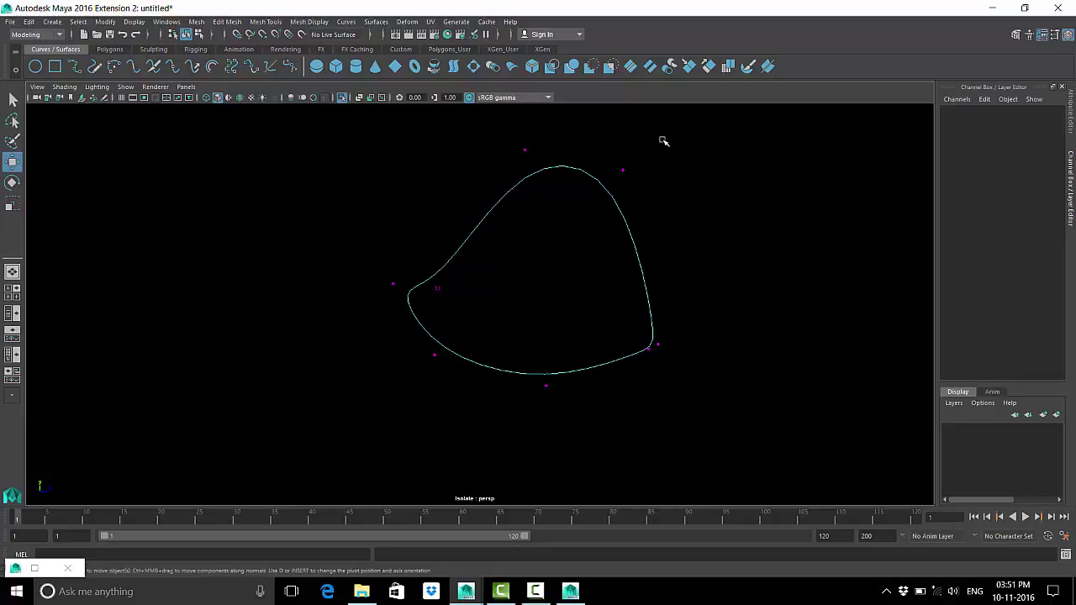
click(616, 223)
click(635, 235)
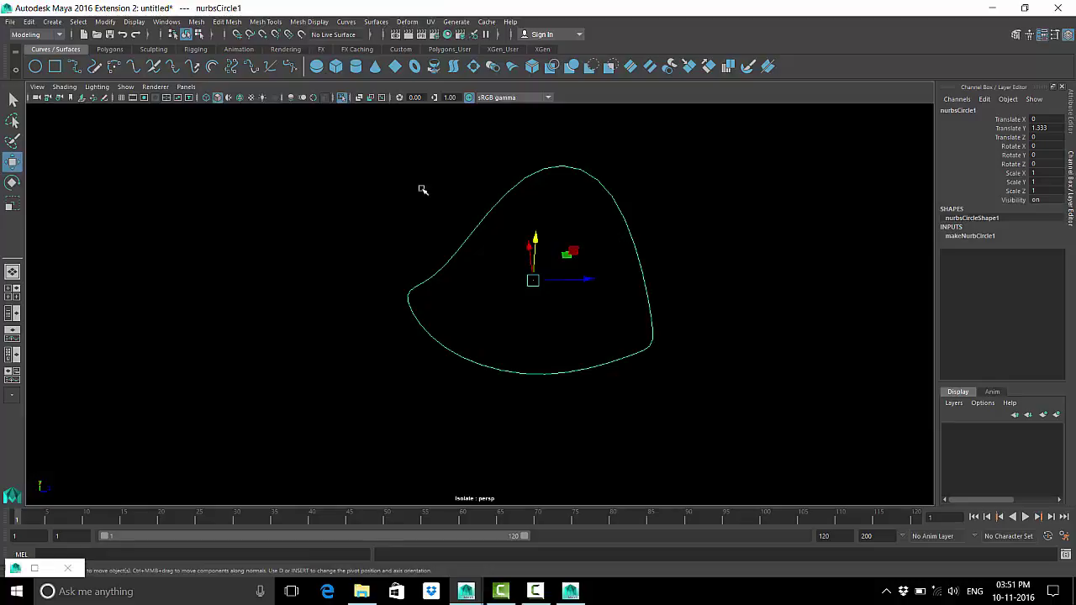
Rebuild nurbsCircle1 with 44 spans at cubic degree and check its new control vertices.
click(345, 24)
mouse_move(365, 370)
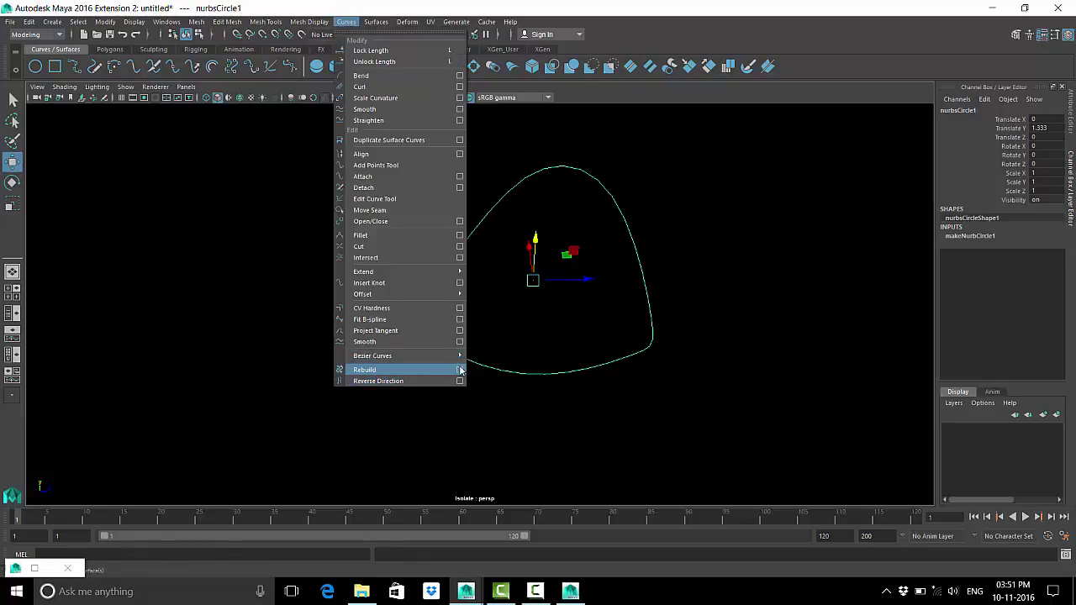
click(459, 370)
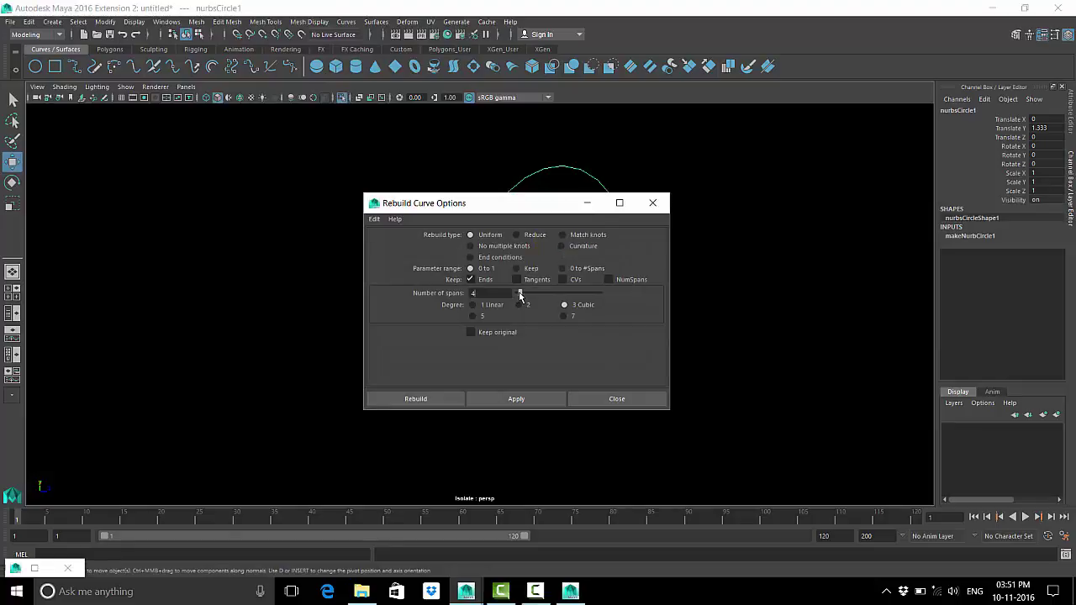
click(533, 400)
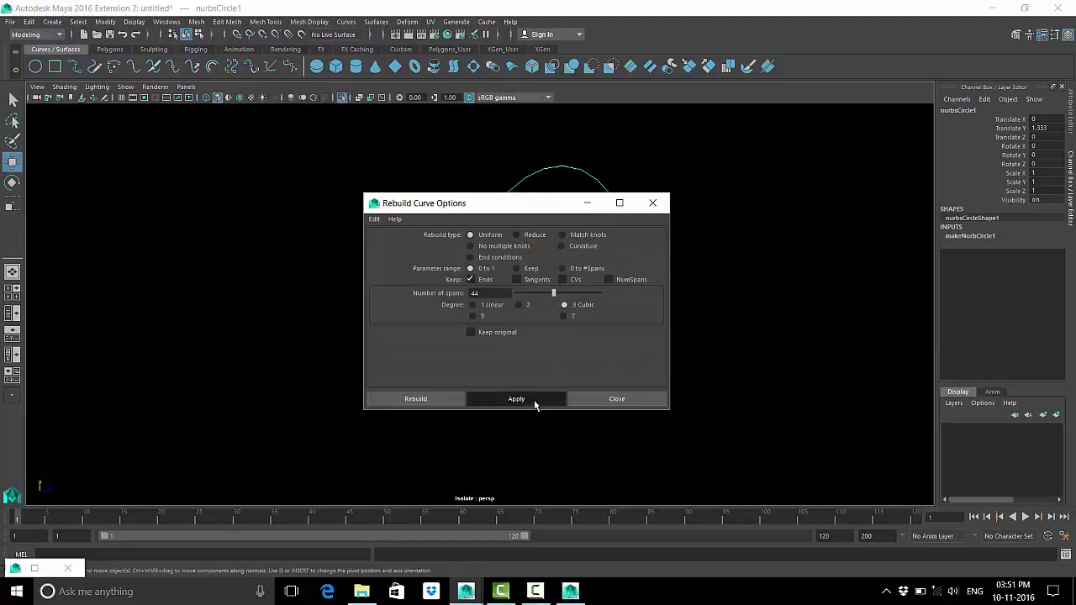
click(630, 402)
click(672, 258)
right_drag(720, 240, 660, 241)
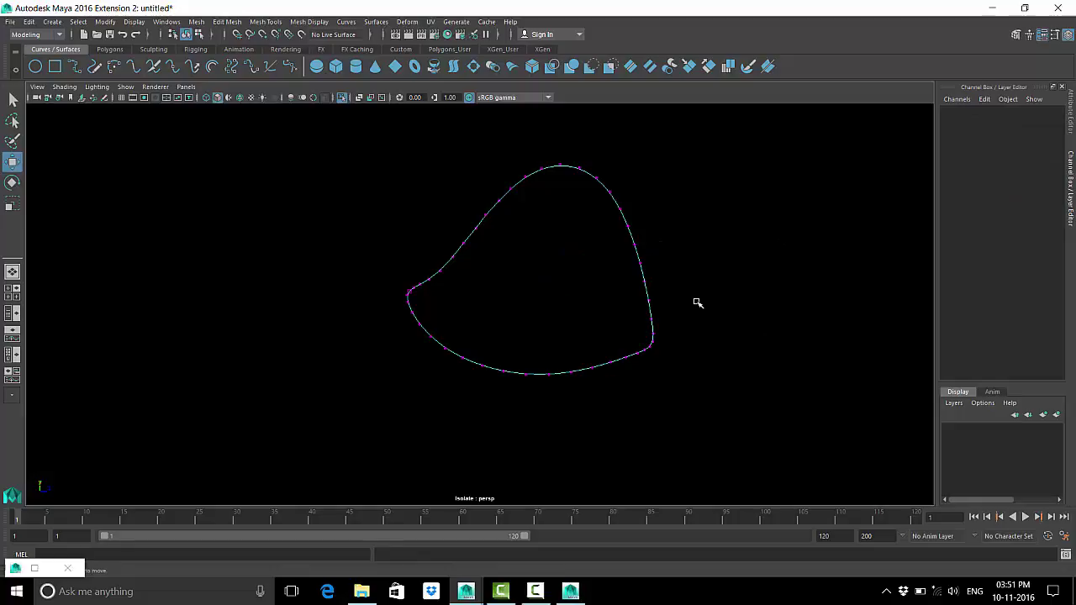
right_drag(612, 193, 686, 163)
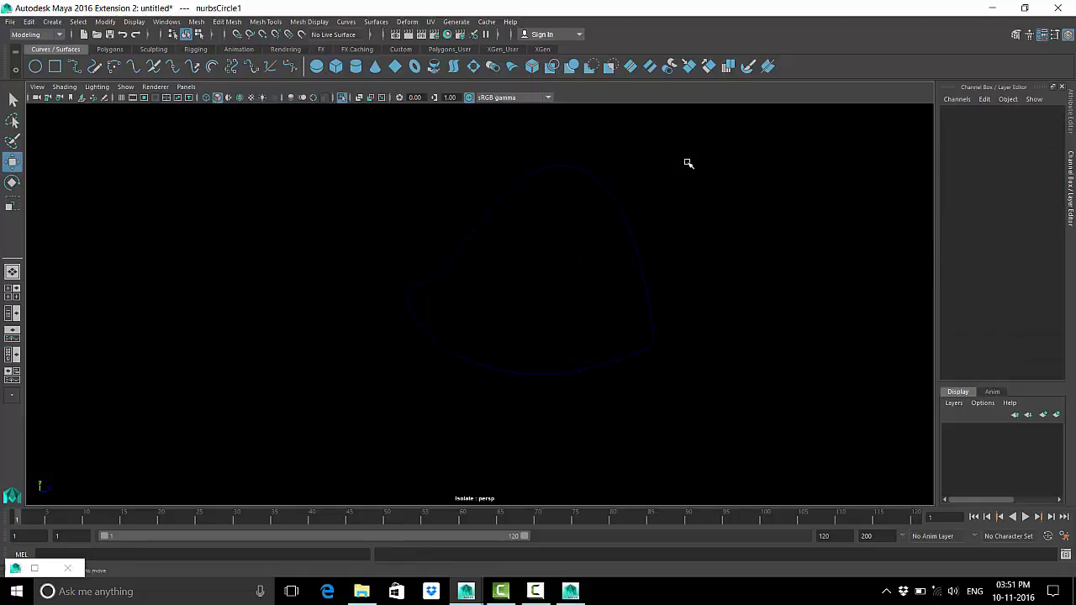
scroll(613, 277, down, 2)
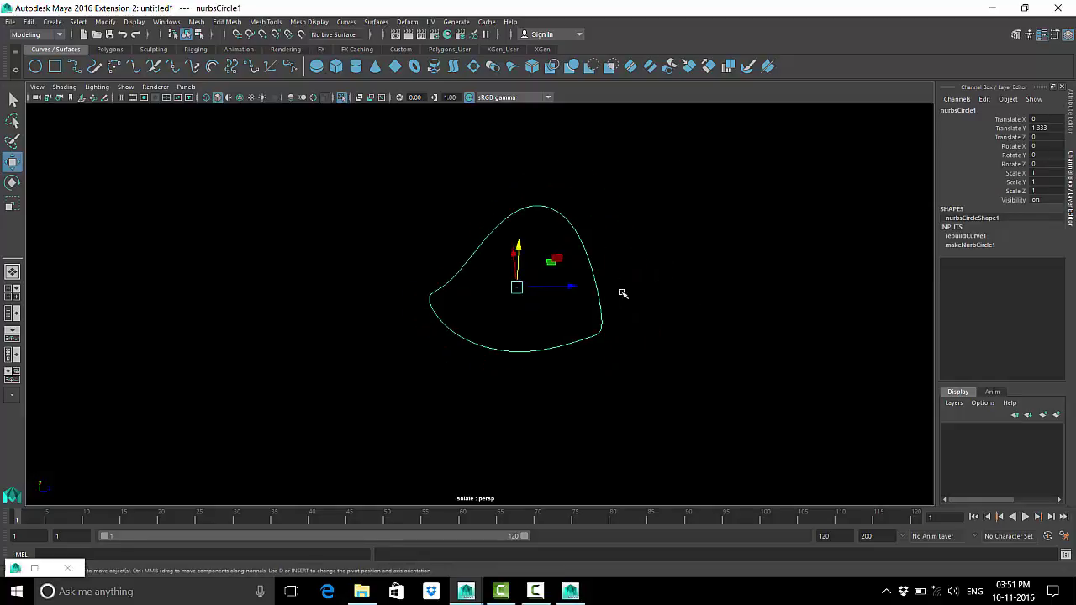
Turn off Isolate Select, then select all the cylinders followed by the curve.
click(342, 97)
alt+drag(578, 385, 389, 240)
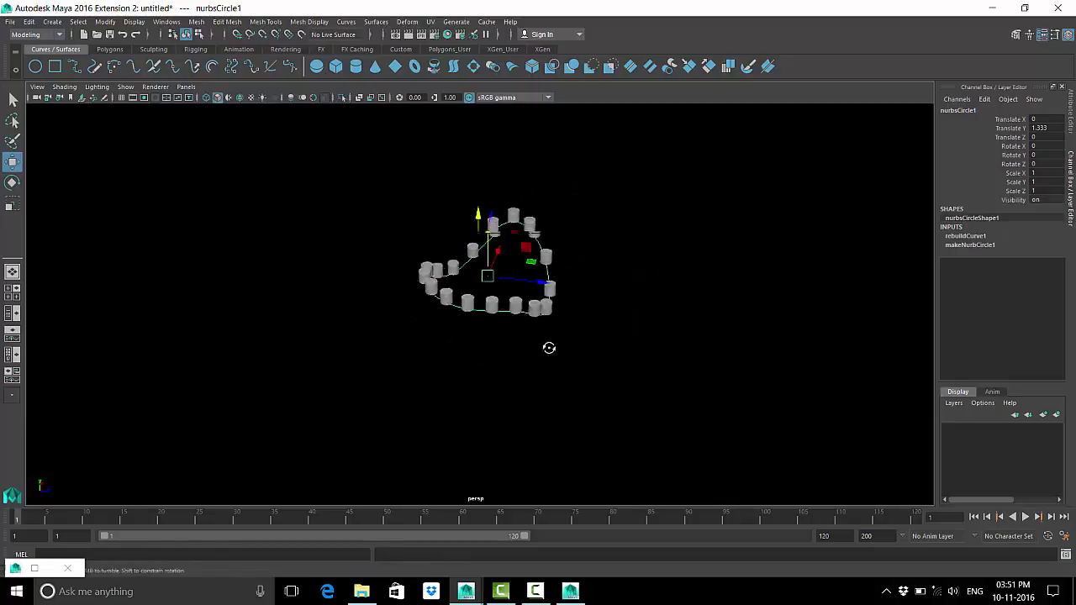
drag(310, 195, 430, 293)
scroll(431, 295, up, 2)
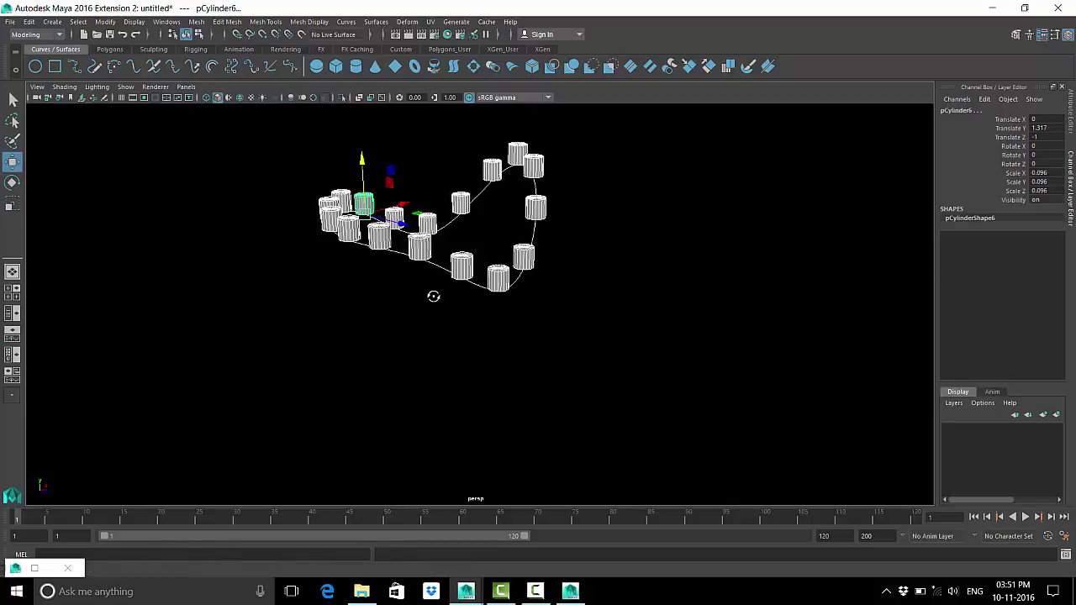
scroll(465, 314, up, 2)
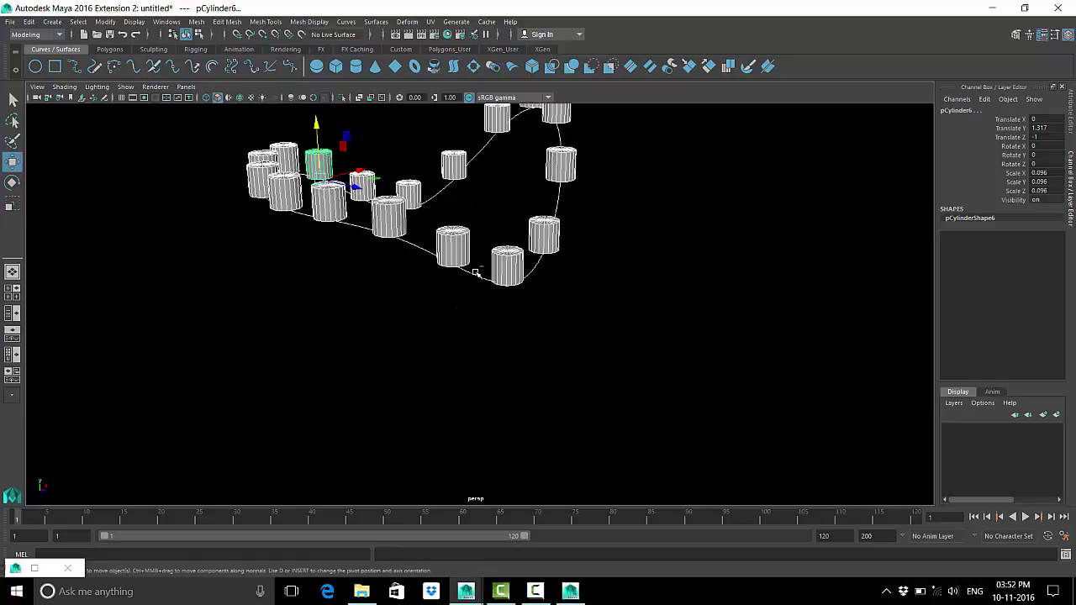
shift+click(476, 273)
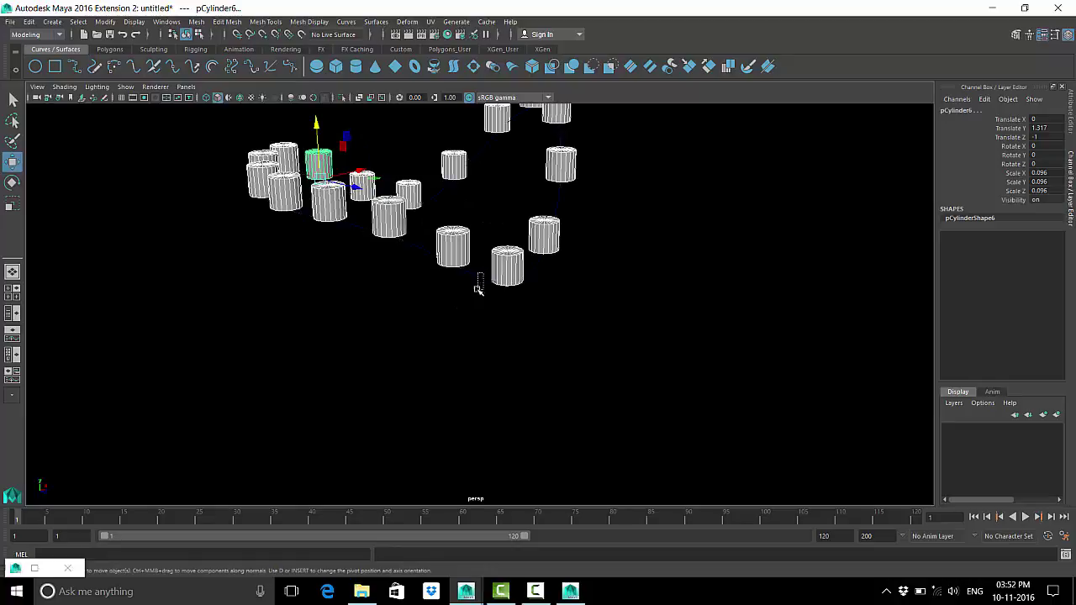
shift+click(477, 279)
Reapply Position Along Curve to spread the cylinders around the rebuilt curve.
click(104, 23)
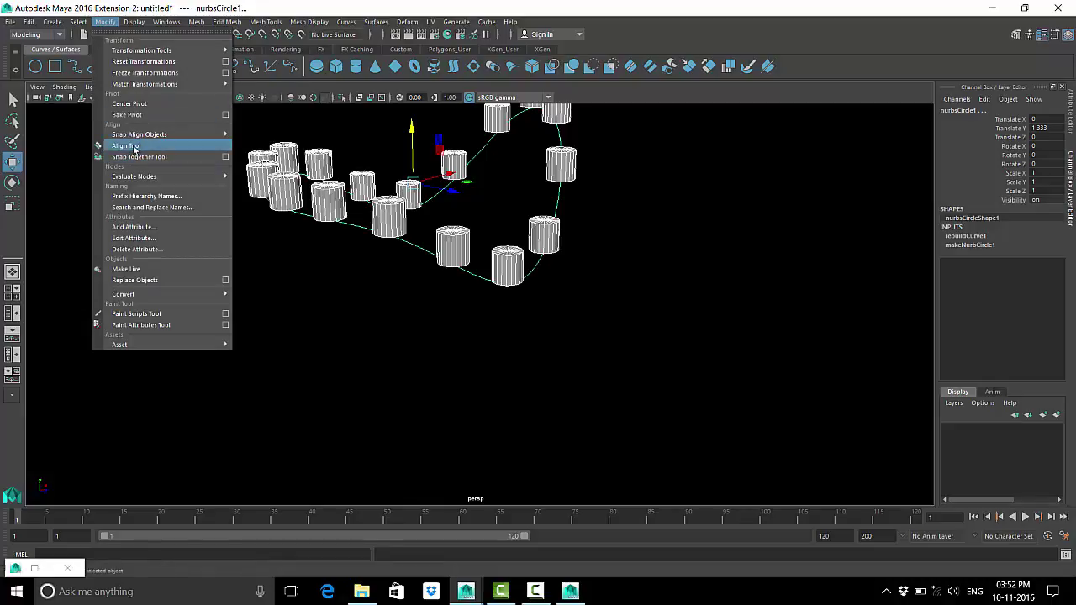
mouse_move(139, 135)
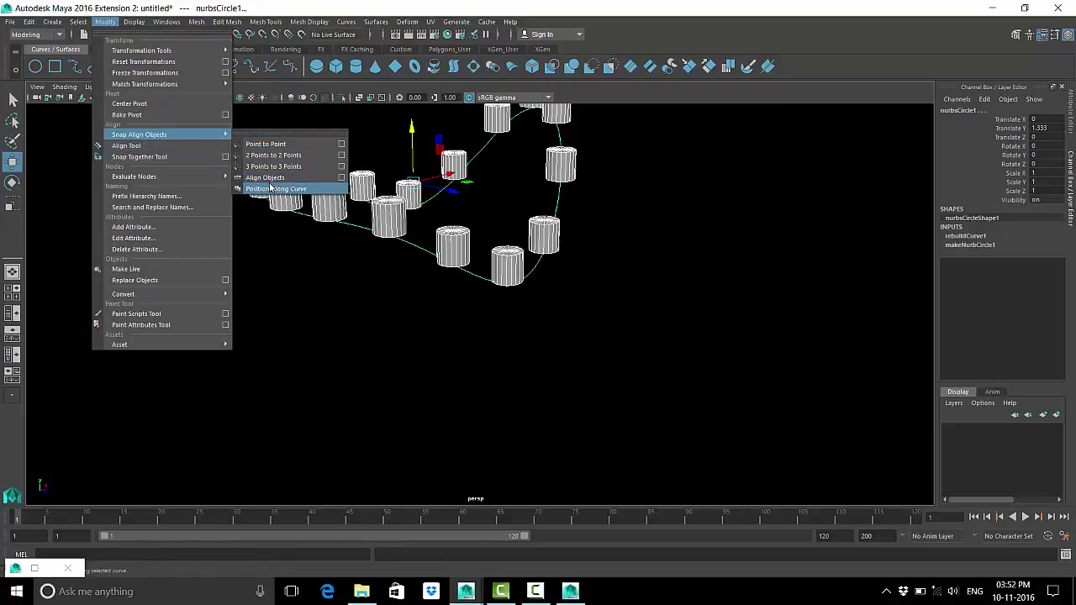
click(274, 189)
click(619, 314)
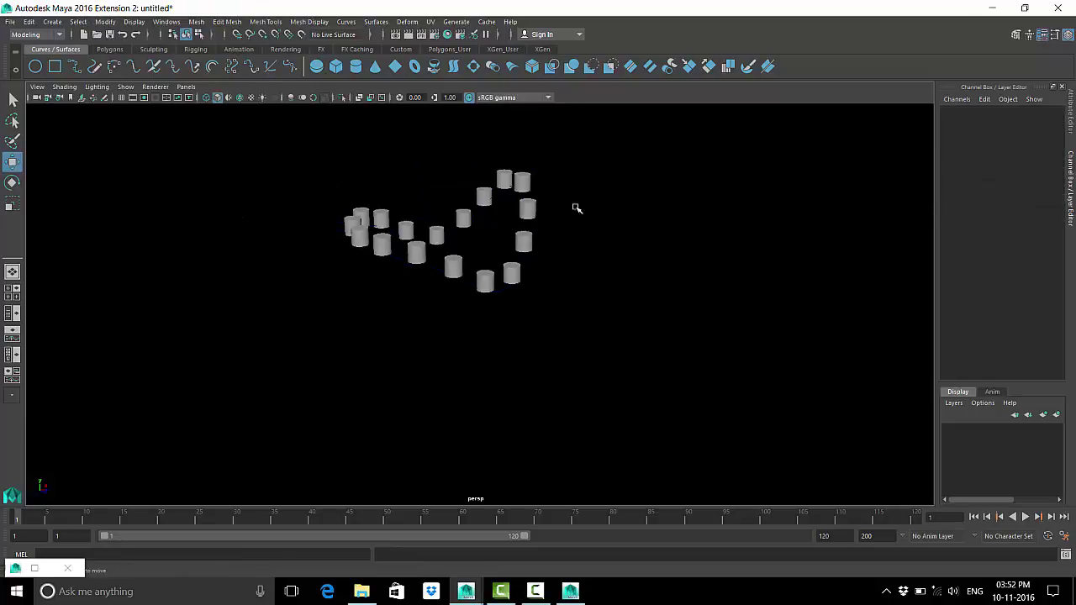
mouse_move(576, 207)
alt+mouse_down()
mouse_move(463, 211)
mouse_move(464, 260)
mouse_move(476, 277)
mouse_move(495, 274)
mouse_move(591, 216)
mouse_move(747, 202)
mouse_move(812, 171)
mouse_move(667, 195)
mouse_move(639, 277)
mouse_move(504, 192)
alt+mouse_up()
mouse_move(504, 193)
alt+right_down()
mouse_move(697, 273)
mouse_move(627, 348)
alt+right_up()
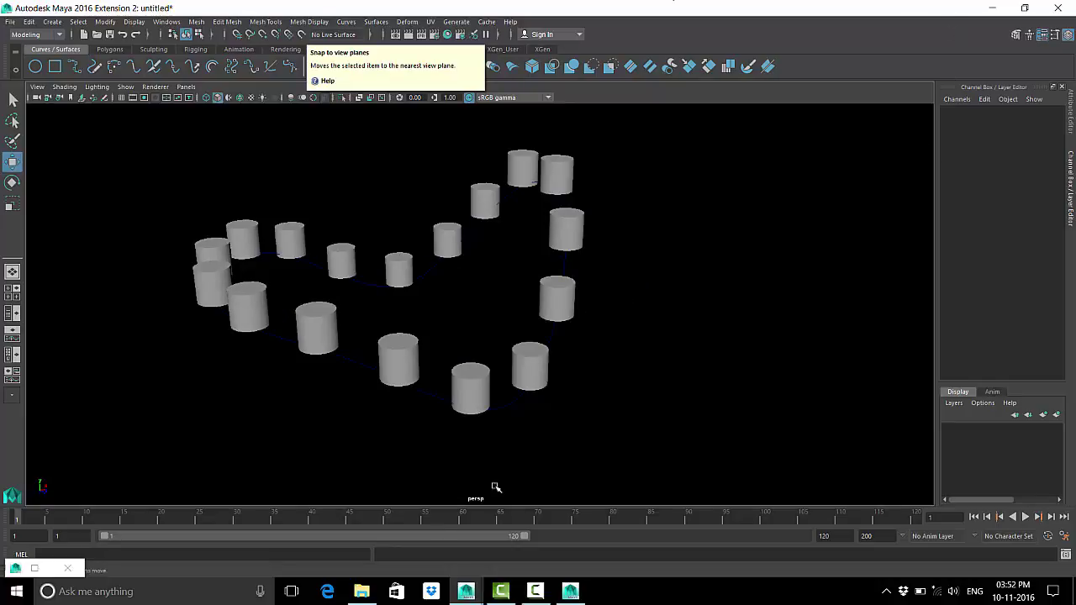
scroll(484, 279, down, 2)
scroll(484, 279, down, 2)
scroll(484, 279, up, 2)
scroll(616, 345, up, 2)
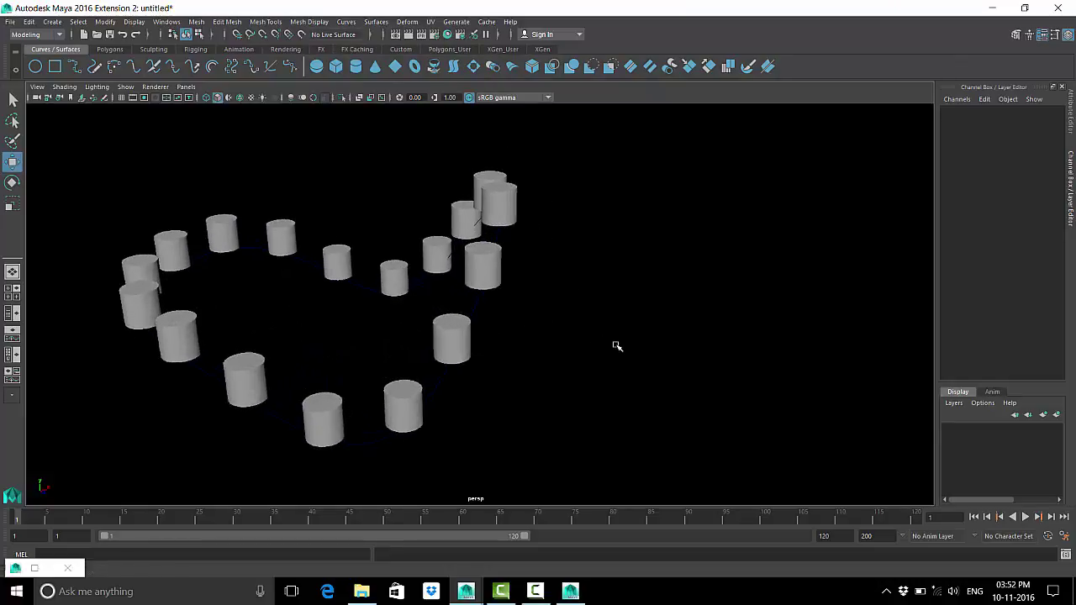
scroll(616, 345, up, 2)
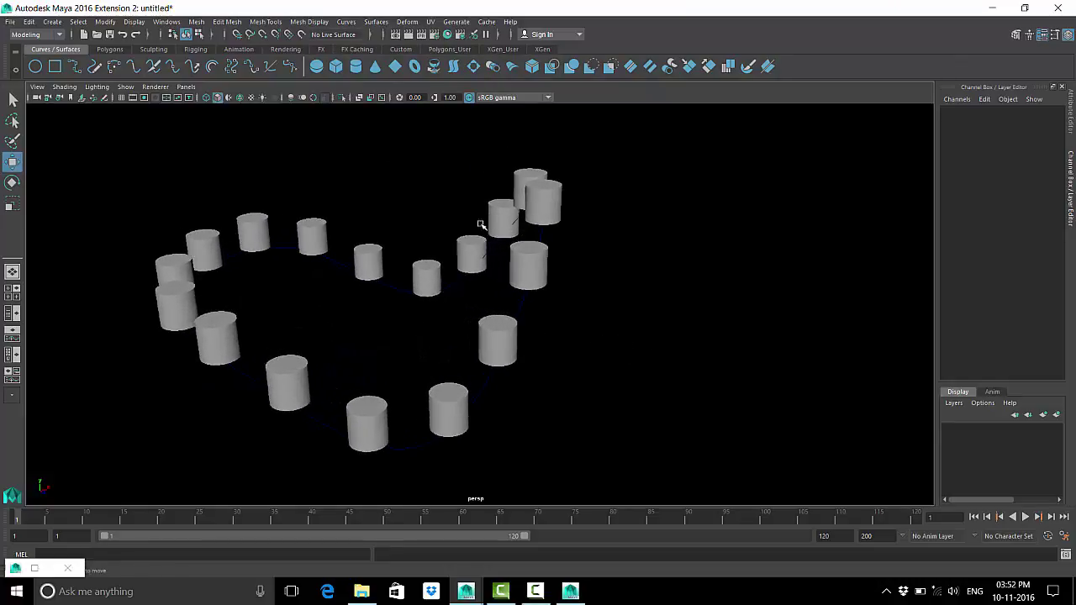
Open the Modify menu to show the Evaluate Nodes options.
click(106, 23)
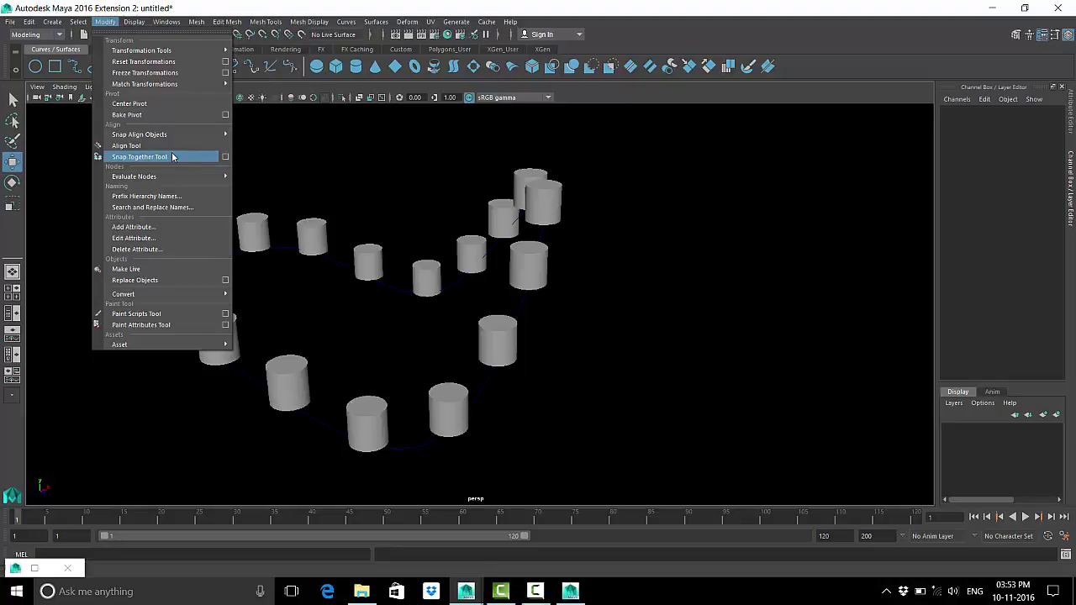
mouse_move(134, 177)
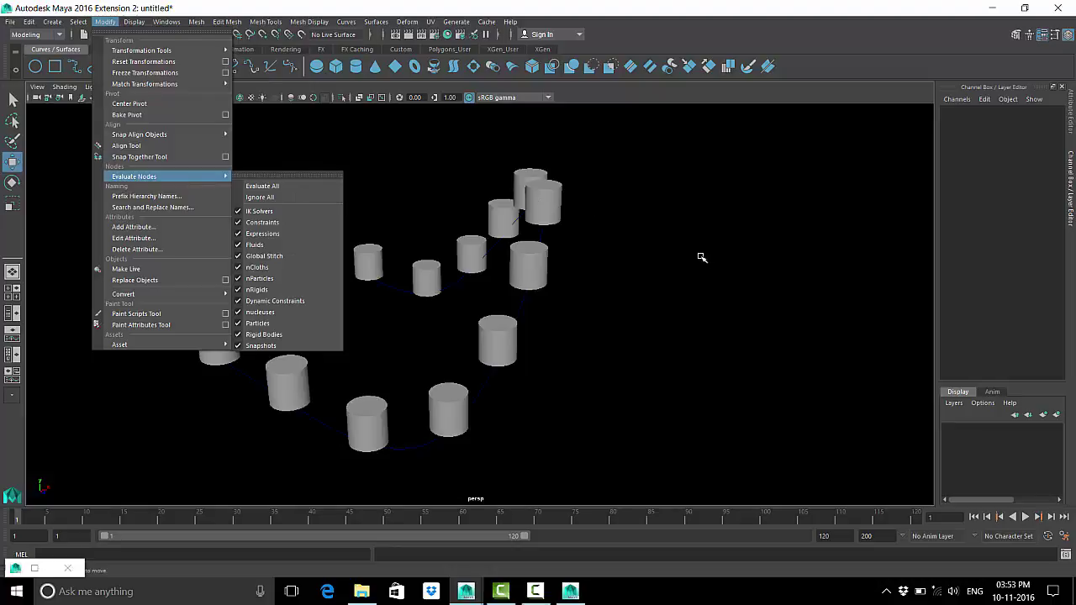
Create a polygon cone and move it to Translate 1.399, 1.097, 1.576 beside the ring.
click(701, 258)
scroll(684, 264, down, 3)
mouse_move(684, 264)
alt+mouse_down()
mouse_move(598, 267)
mouse_move(713, 311)
alt+mouse_up()
scroll(552, 327, up, 5)
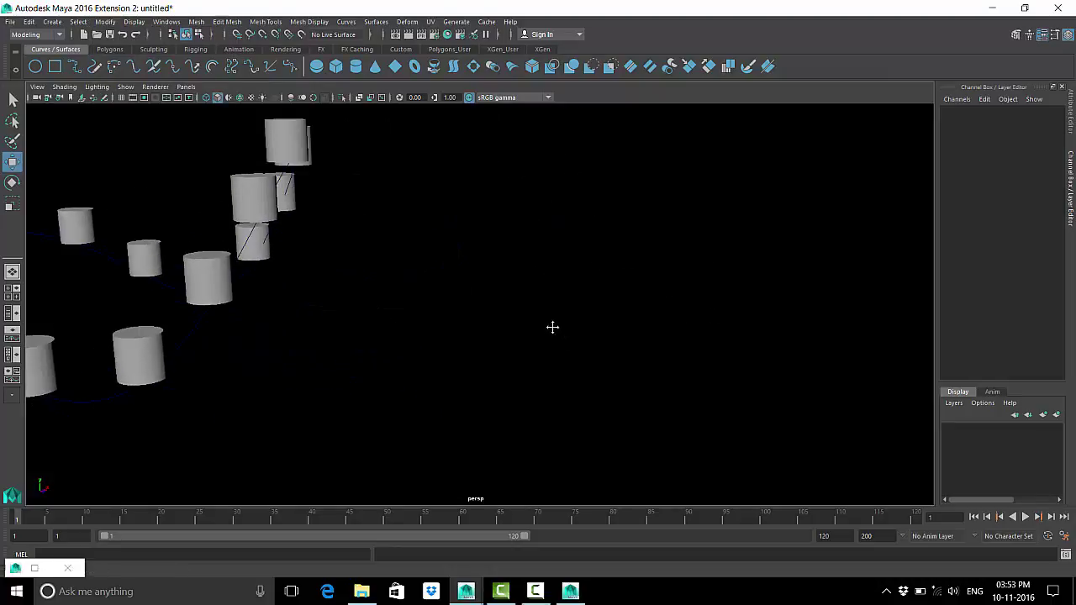
shift+right_click(504, 269)
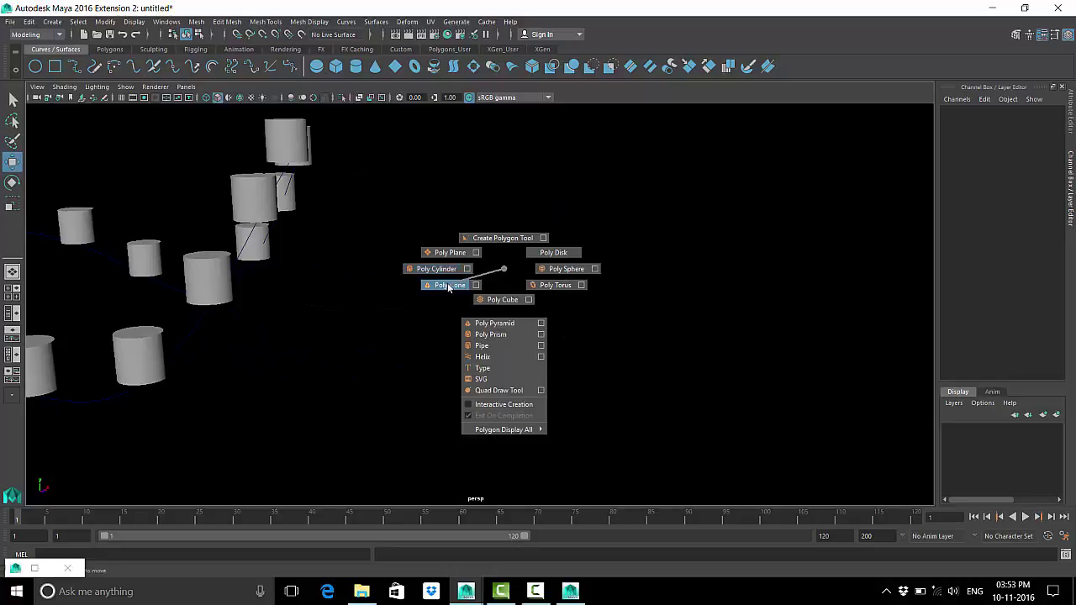
alt+drag(448, 305, 531, 349)
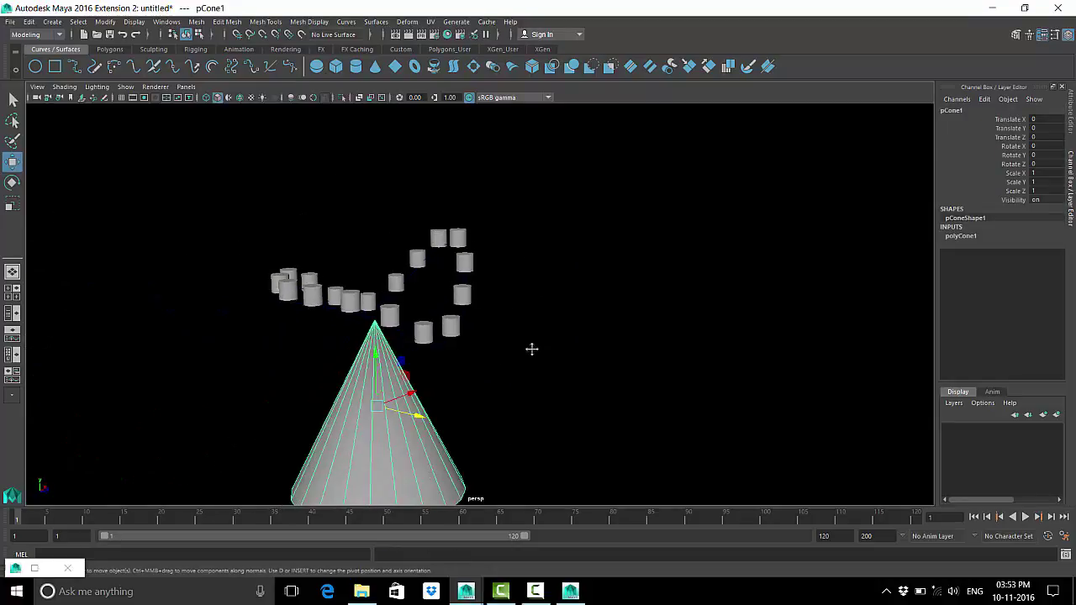
mouse_move(370, 336)
mouse_down()
mouse_move(551, 229)
mouse_move(496, 290)
mouse_up()
Scale the cone uniformly to 0.324.
key(r)
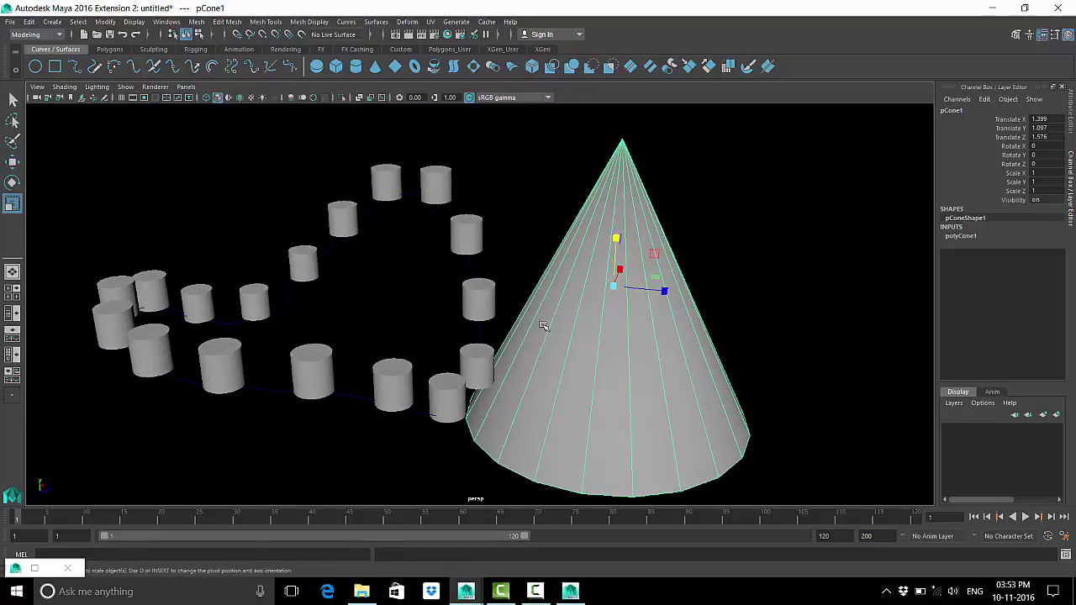
drag(613, 286, 438, 352)
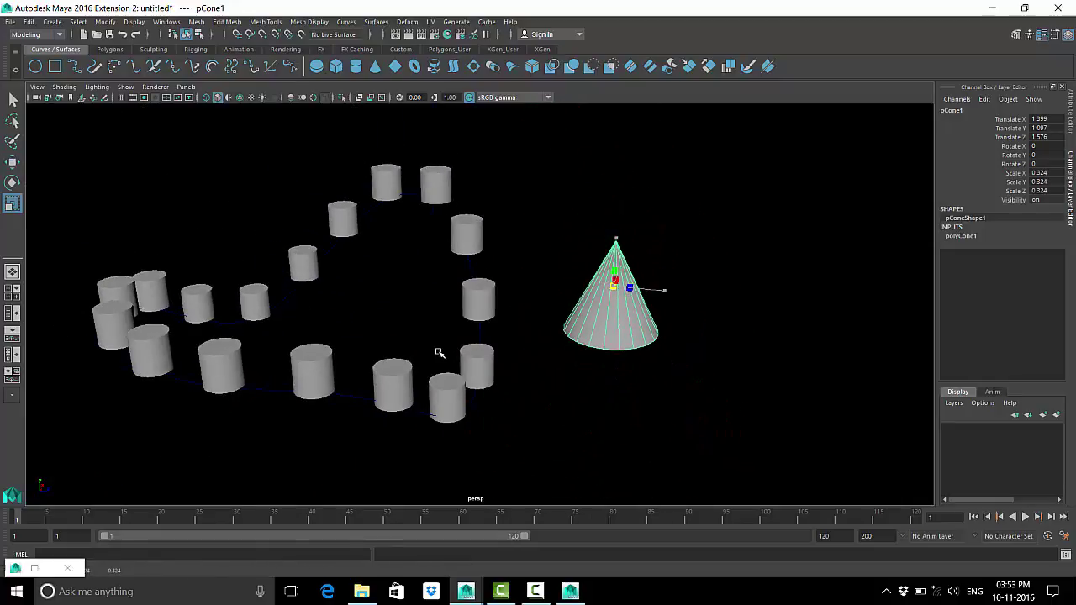
alt+right_drag(451, 312, 588, 352)
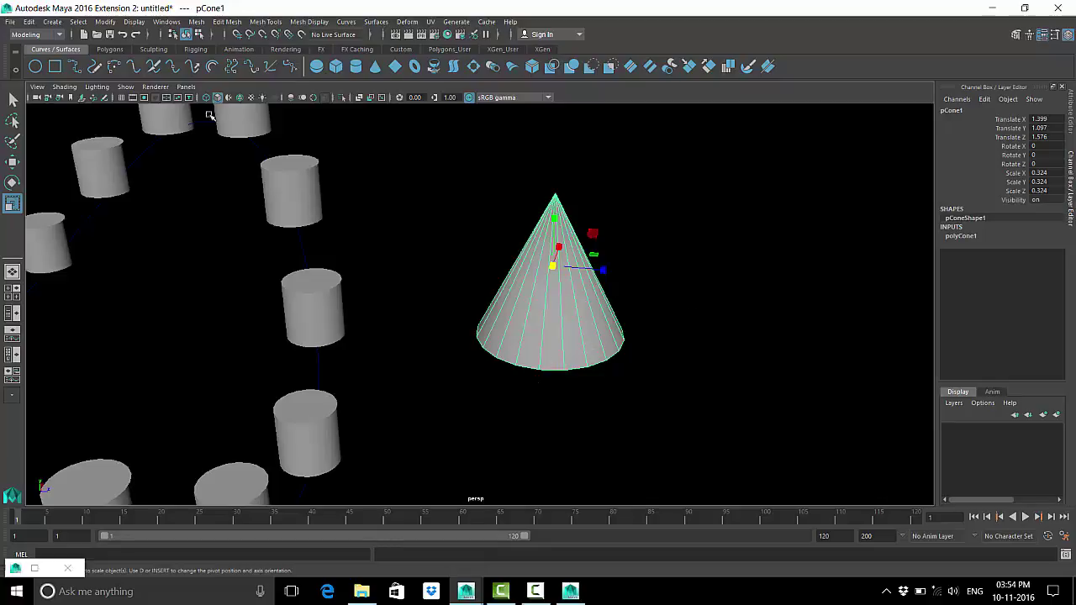
Select only the cone and activate Modify > Snap Together Tool.
click(105, 22)
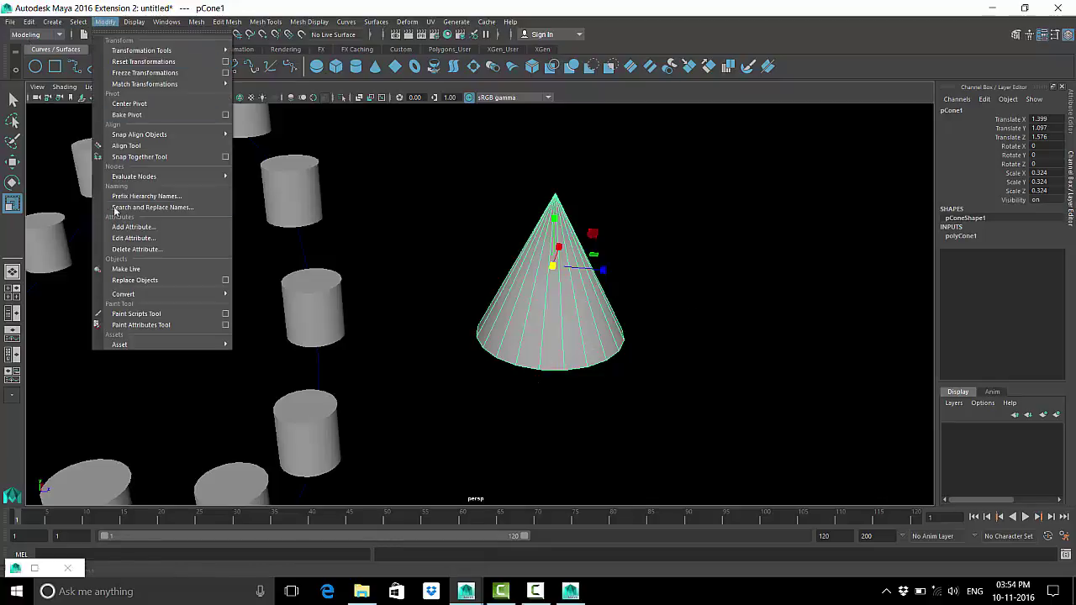
click(334, 306)
shift+click(588, 312)
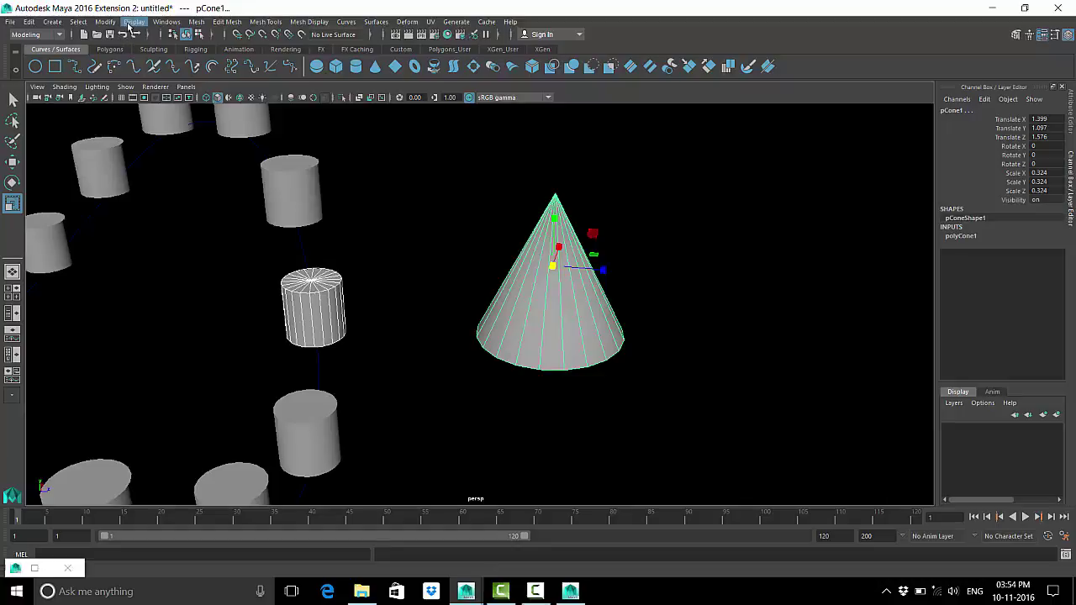
click(335, 156)
click(521, 295)
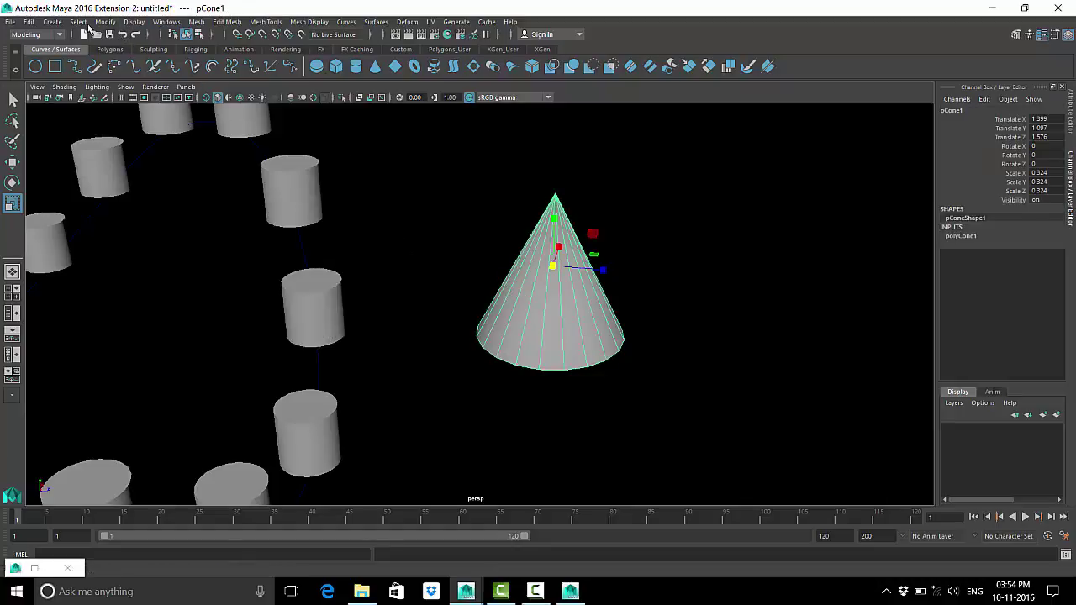
click(103, 23)
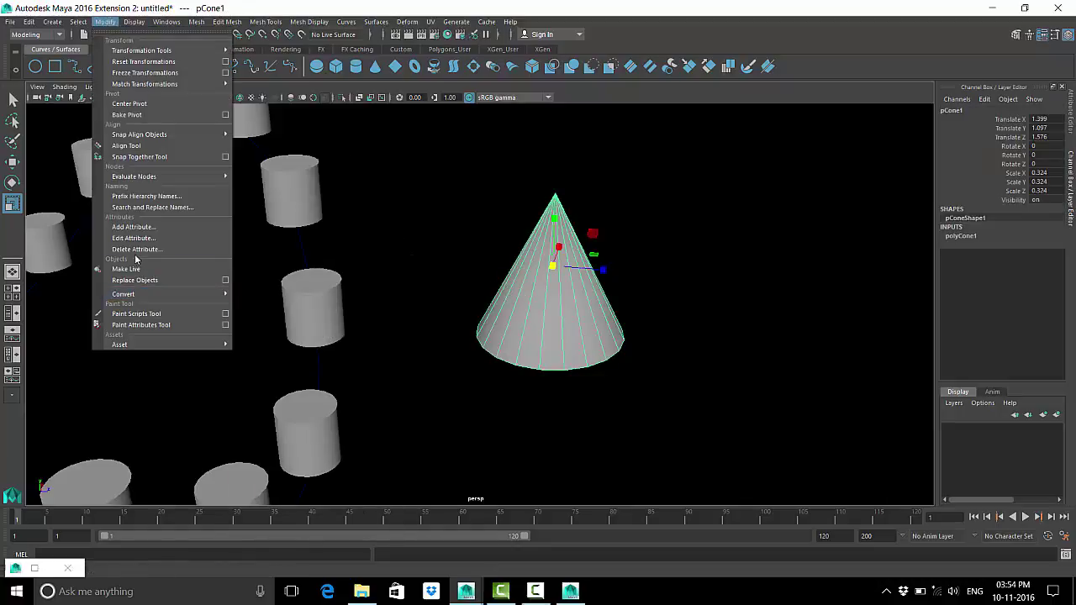
click(143, 157)
alt+drag(473, 278, 473, 252)
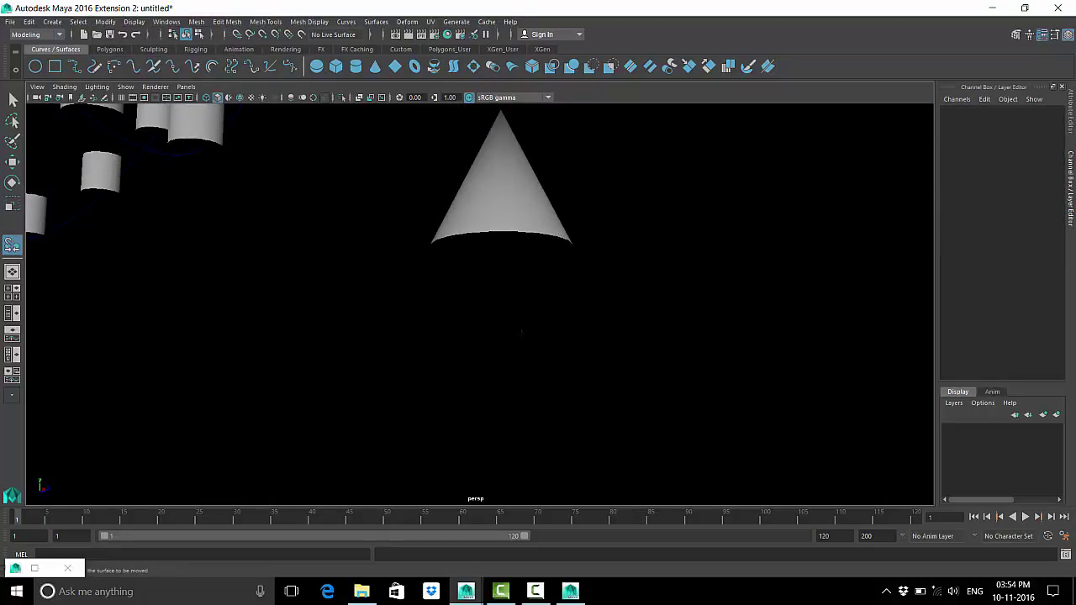
Switch the viewport background to grey with Alt+B.
key(alt+b)
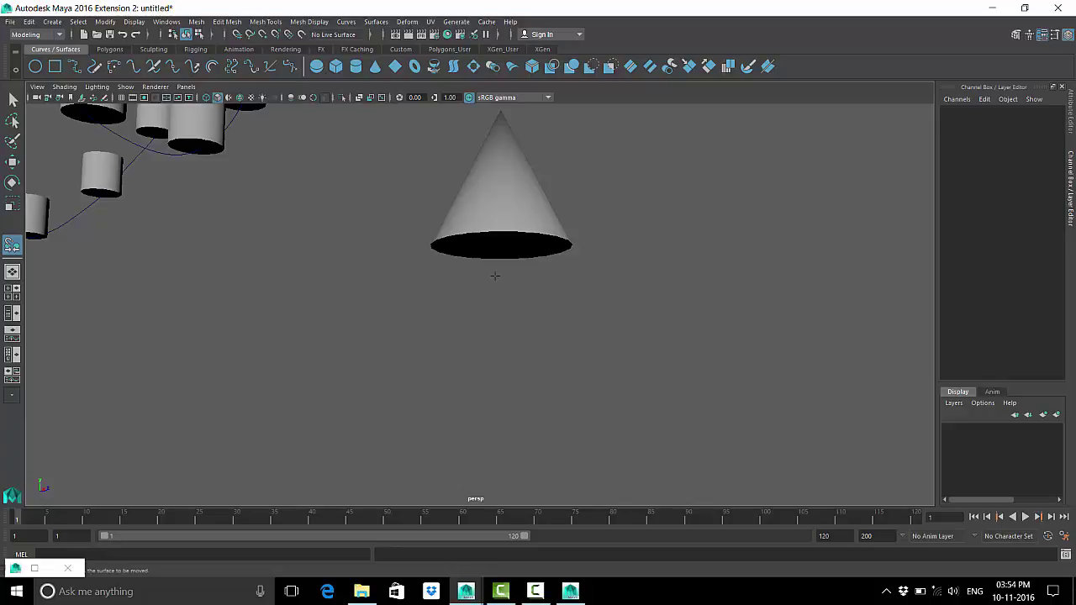
alt+right_drag(468, 261, 524, 409)
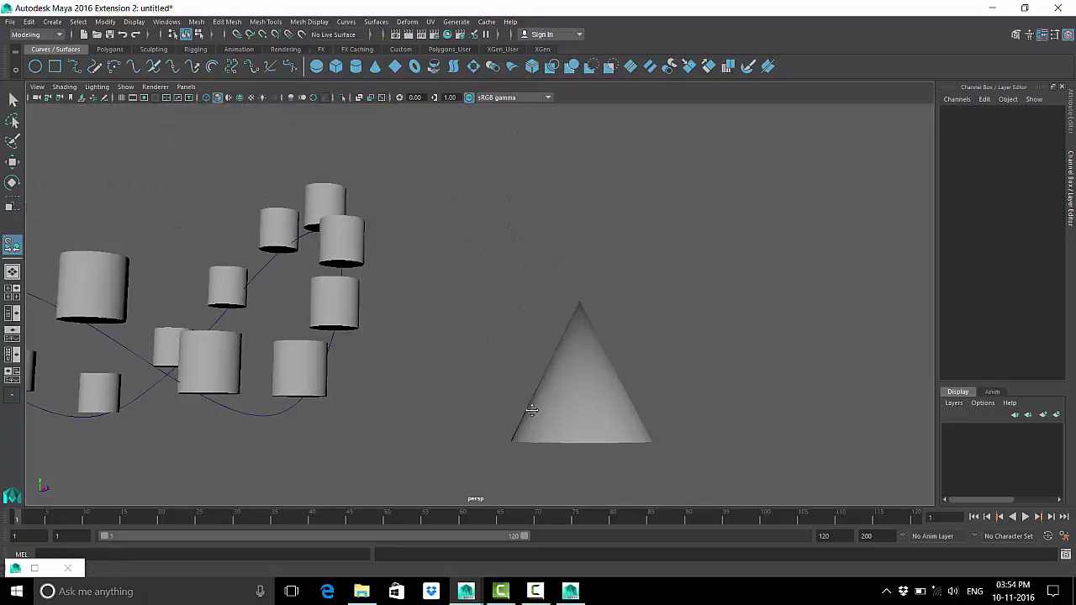
mouse_move(524, 406)
alt+mouse_down()
mouse_move(492, 312)
mouse_move(529, 294)
mouse_move(547, 319)
alt+mouse_up()
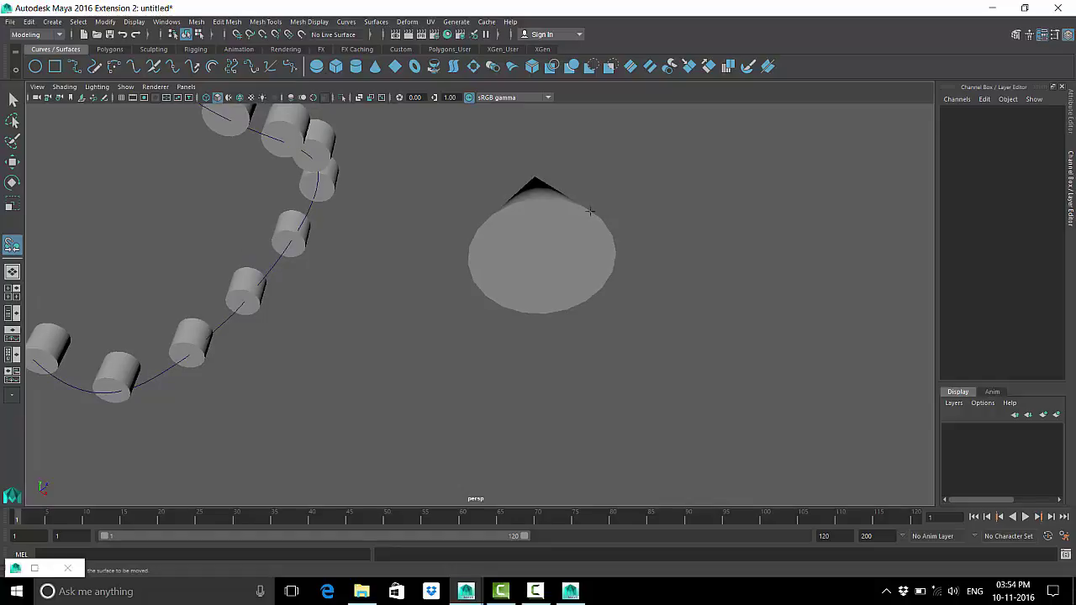
Snap the cone's base onto the top of a cylinder on the curve.
click(543, 258)
alt+drag(571, 260, 534, 279)
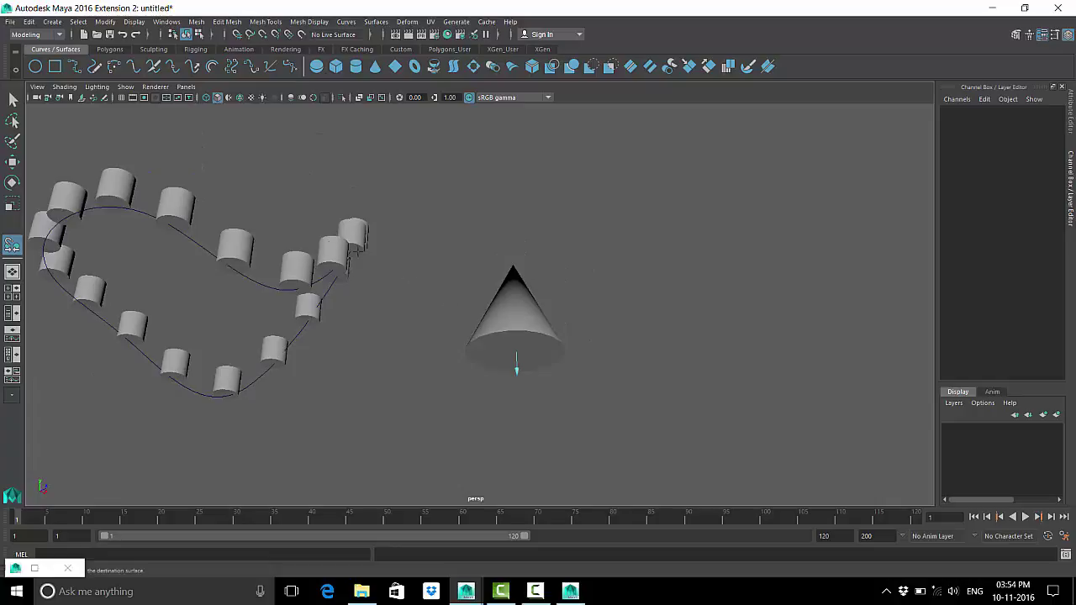
mouse_move(287, 264)
alt+mouse_down()
mouse_move(335, 310)
mouse_move(512, 316)
mouse_move(372, 259)
alt+mouse_up()
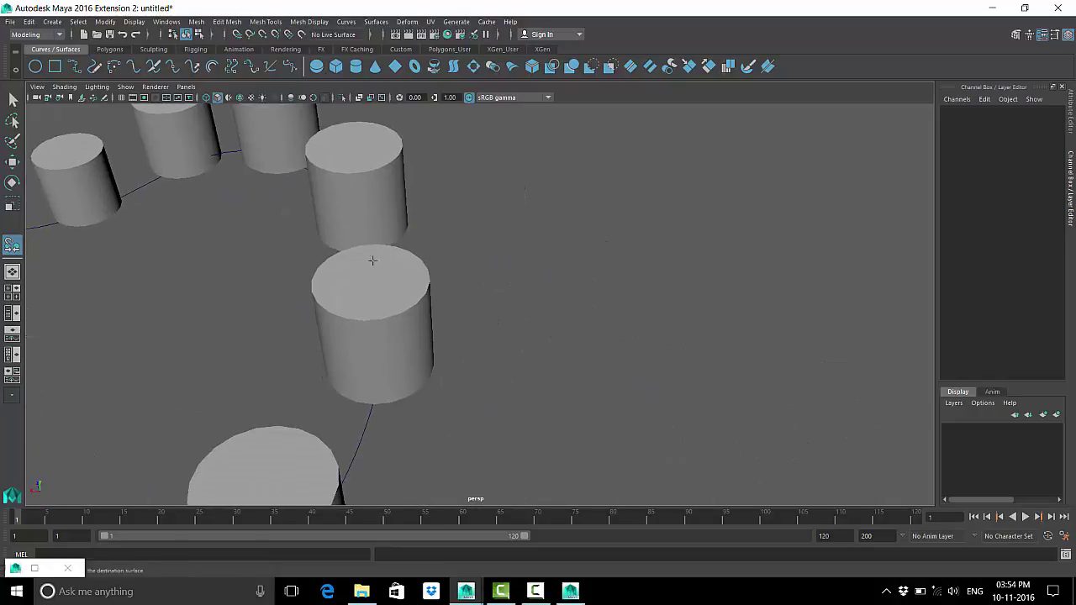
click(365, 257)
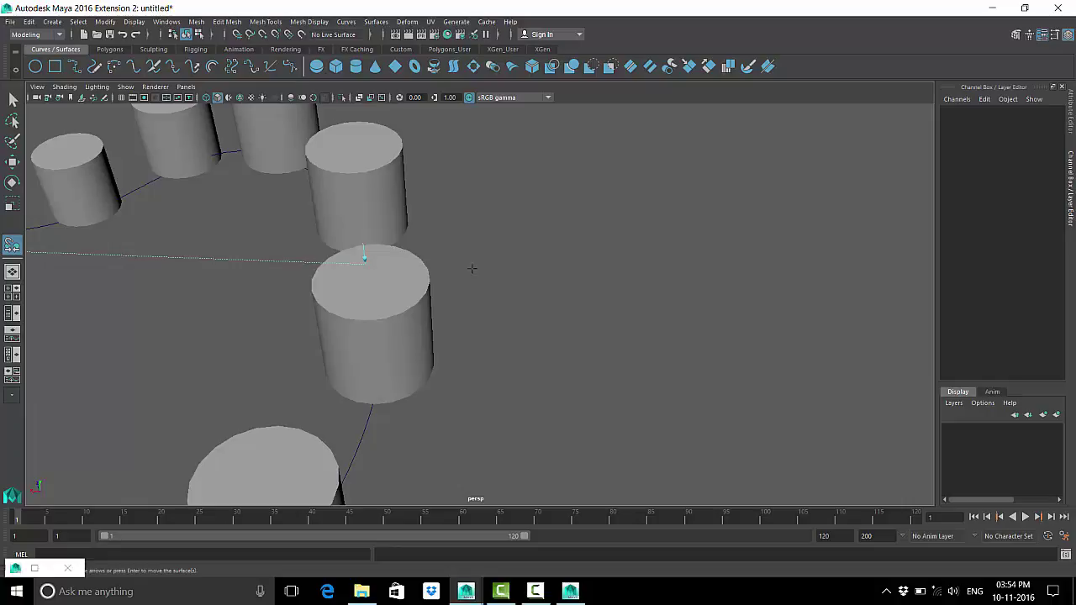
key(Return)
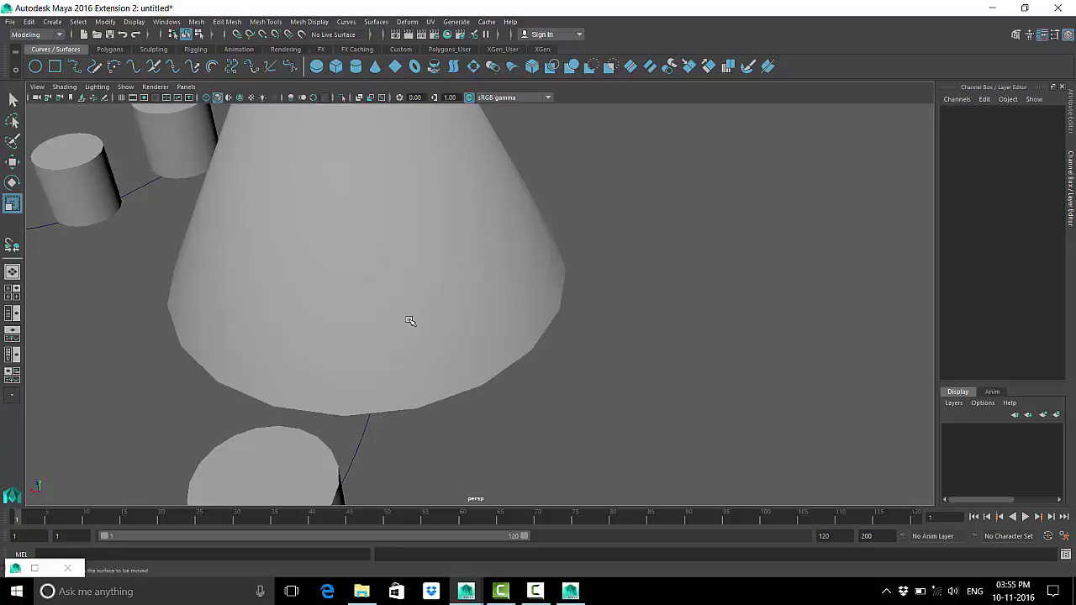
Orbit and zoom around the cylinder ring to inspect the snapped cone.
scroll(283, 295, down, 5)
mouse_move(283, 295)
alt+mouse_down()
mouse_move(499, 214)
mouse_move(333, 351)
alt+mouse_up()
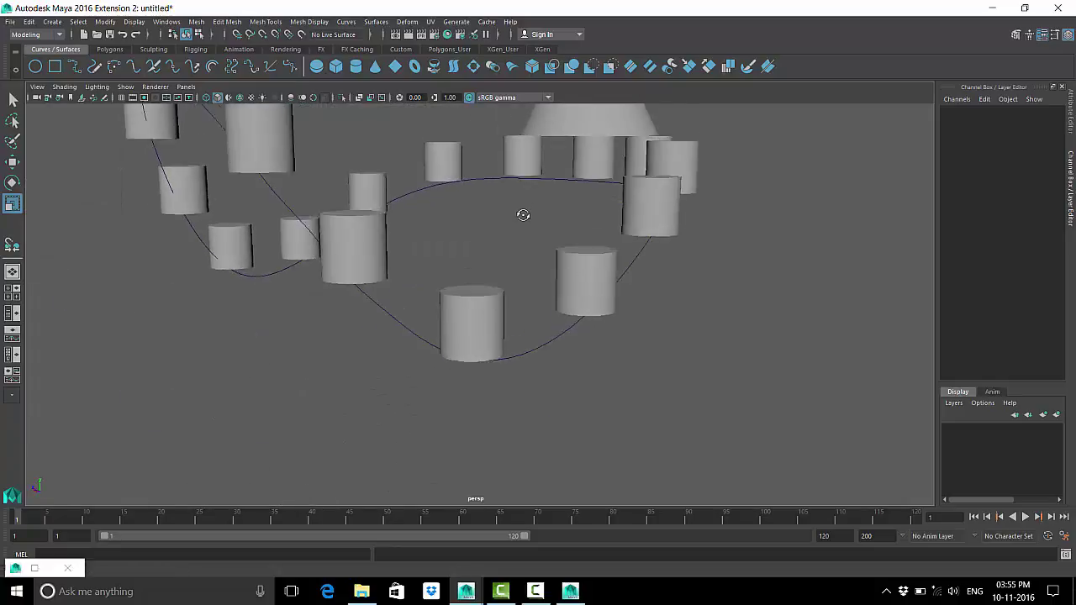
mouse_move(333, 350)
alt+right_down()
mouse_move(489, 366)
mouse_move(295, 406)
mouse_move(327, 401)
mouse_move(445, 331)
alt+right_up()
mouse_move(444, 331)
alt+mouse_down()
mouse_move(429, 307)
mouse_move(440, 300)
alt+mouse_up()
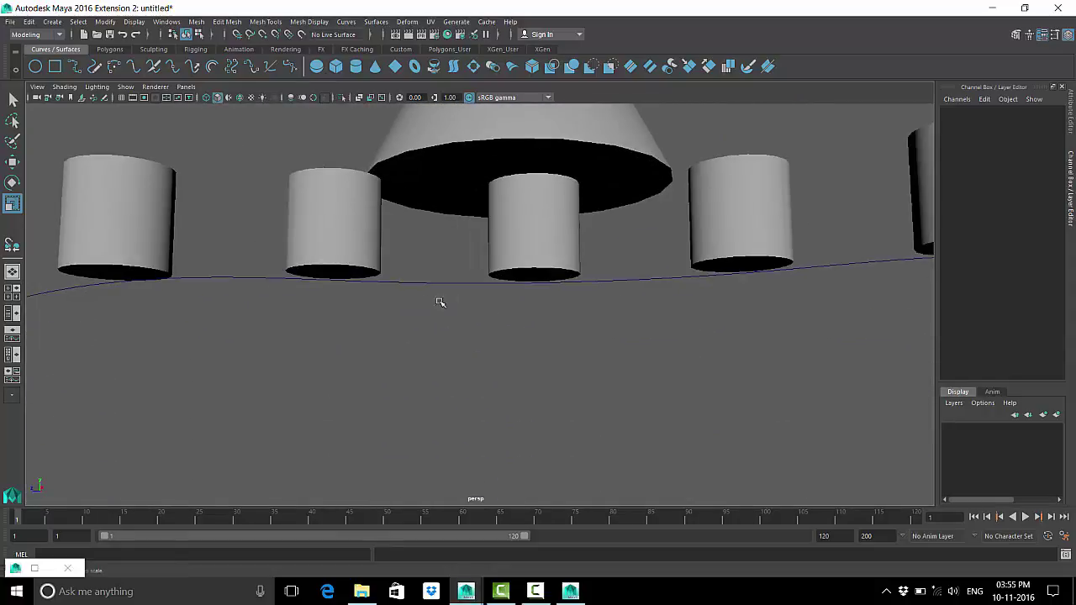
mouse_move(597, 240)
alt+mouse_down()
mouse_move(529, 235)
mouse_move(636, 247)
mouse_move(394, 269)
mouse_move(420, 281)
alt+mouse_up()
mouse_move(420, 281)
alt+right_down()
mouse_move(442, 295)
mouse_move(529, 258)
alt+right_up()
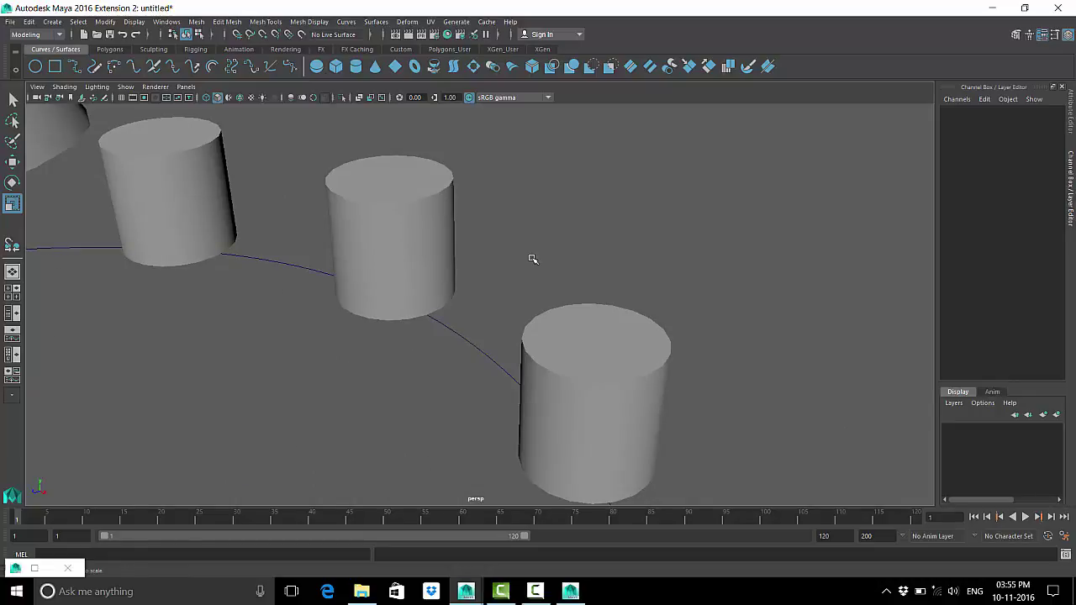
scroll(511, 257, down, 3)
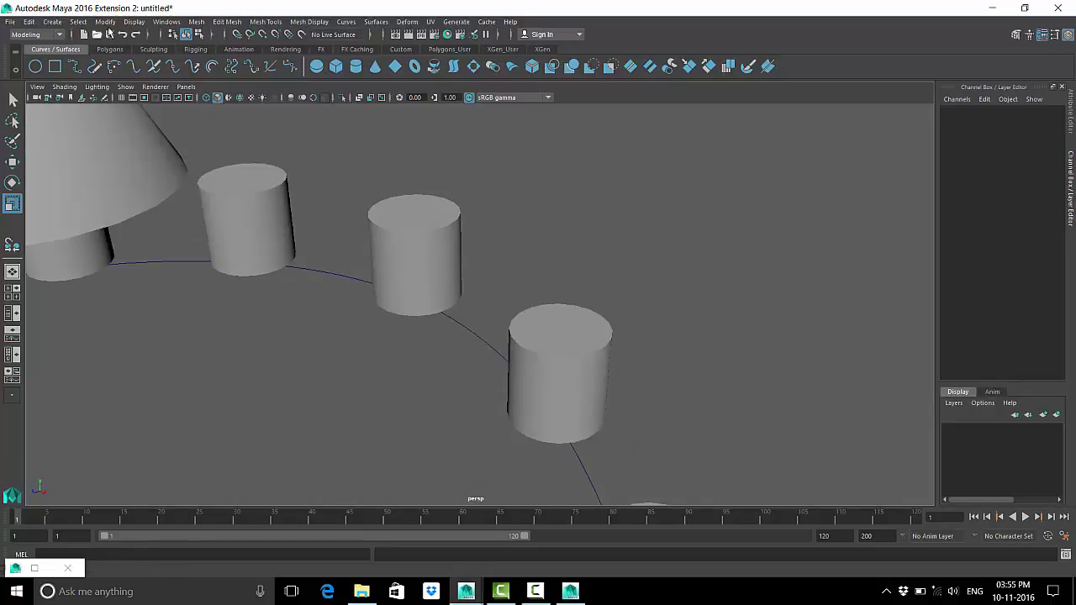
click(134, 21)
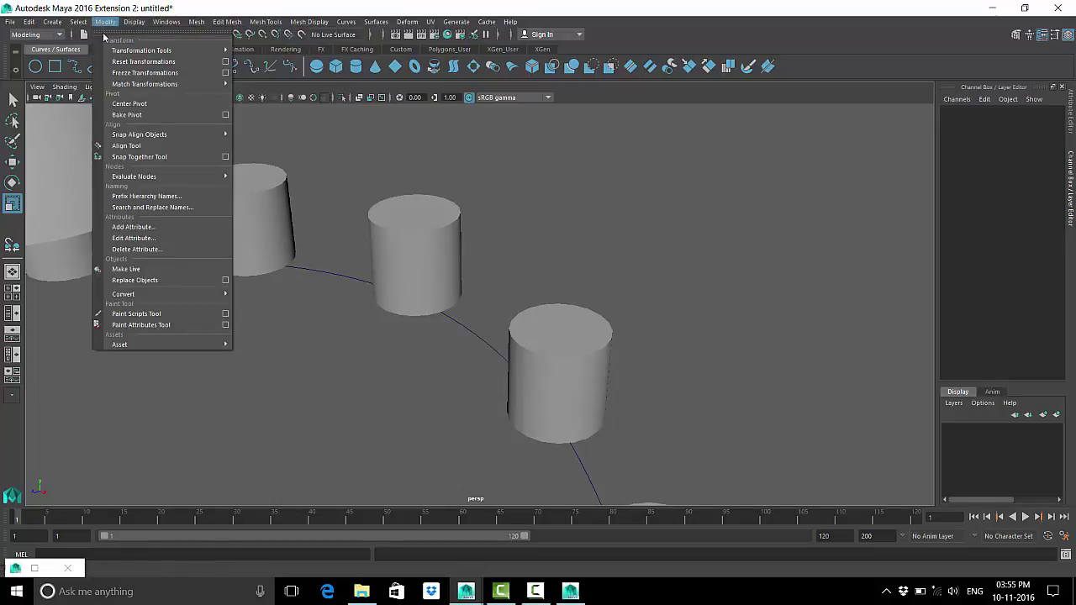
mouse_move(105, 21)
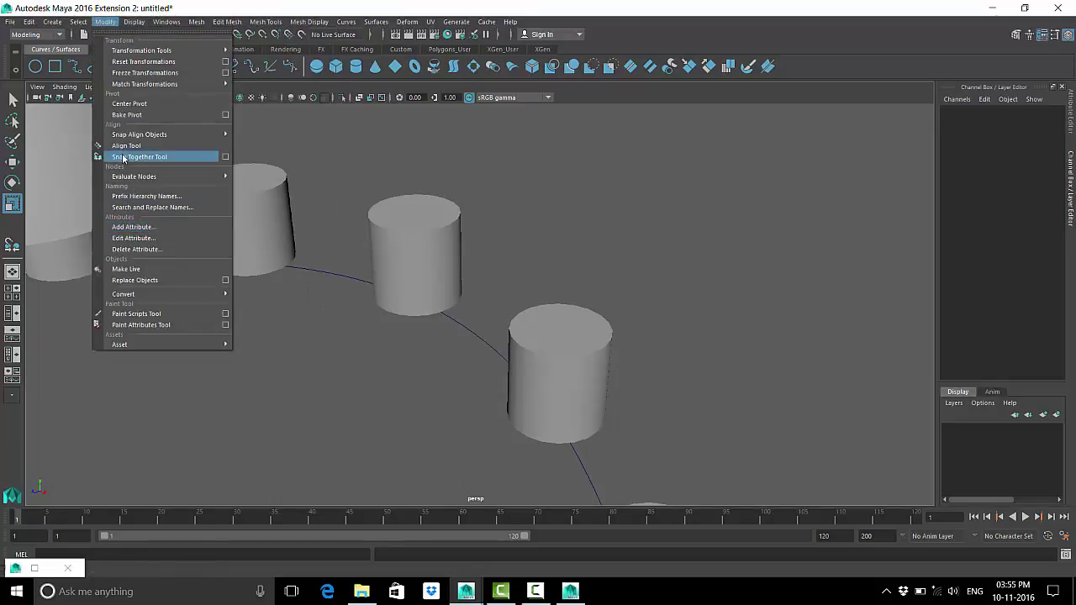
Stack one curve cylinder onto a neighbouring cylinder's top with the Snap Together Tool.
click(147, 159)
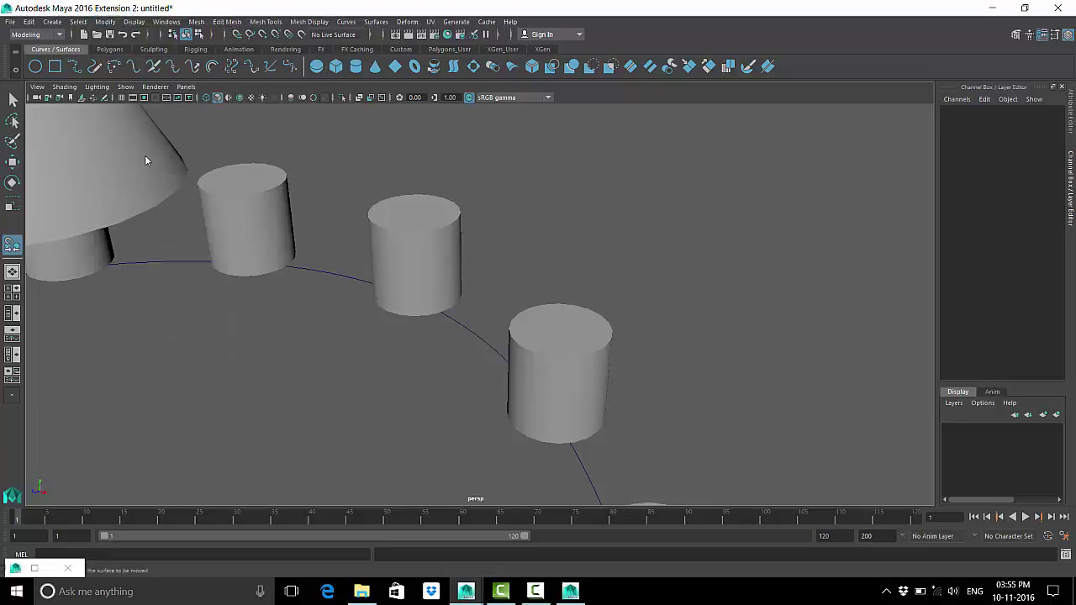
click(562, 322)
click(413, 207)
scroll(424, 239, down, 3)
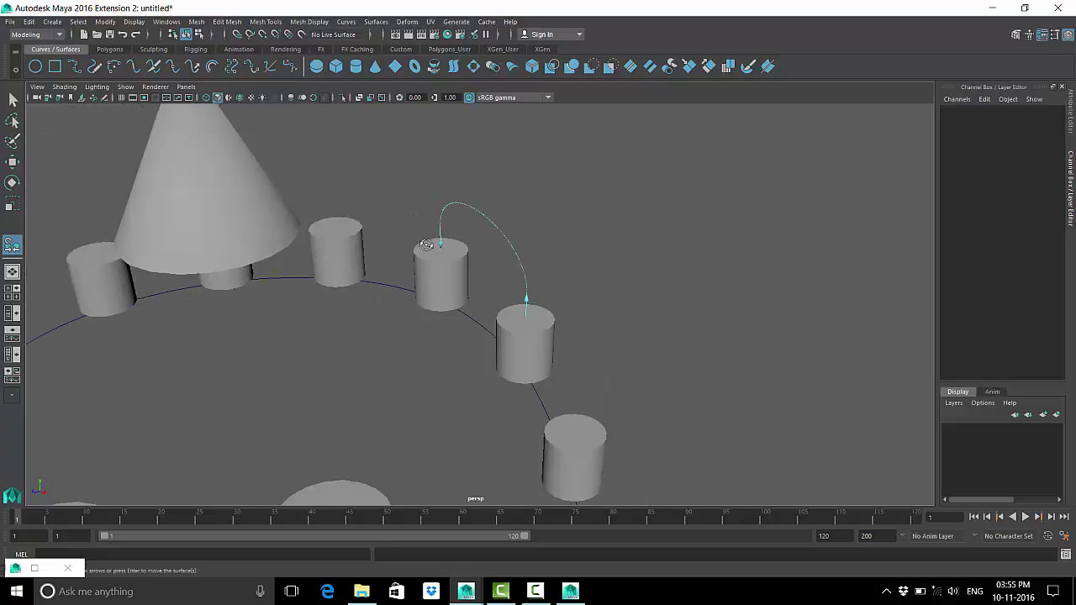
mouse_move(431, 240)
alt+mouse_down()
mouse_move(631, 271)
mouse_move(470, 359)
mouse_move(585, 373)
alt+mouse_up()
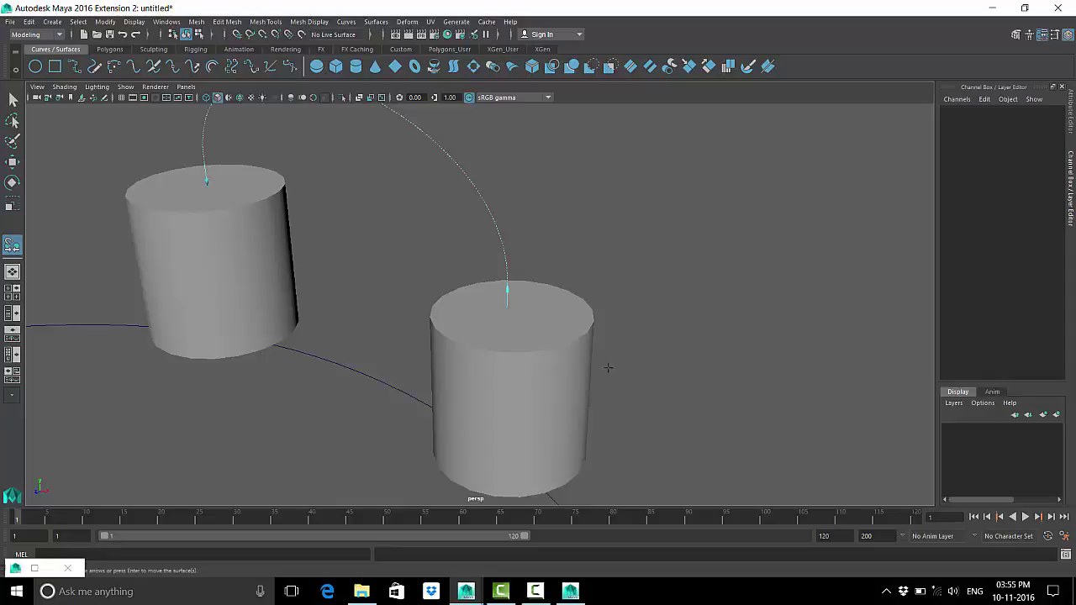
key(g)
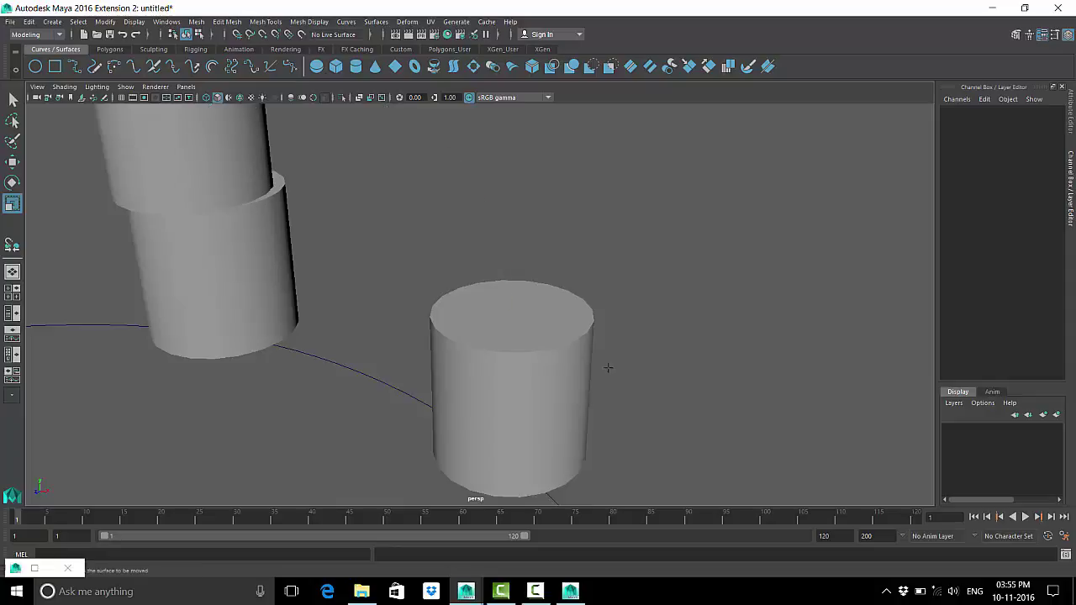
scroll(515, 245, down, 5)
mouse_move(514, 245)
alt+mouse_down()
mouse_move(375, 264)
mouse_move(749, 271)
mouse_move(485, 305)
mouse_move(762, 363)
mouse_move(698, 336)
mouse_move(510, 327)
mouse_move(674, 361)
mouse_move(351, 377)
mouse_move(423, 303)
alt+mouse_up()
click(428, 308)
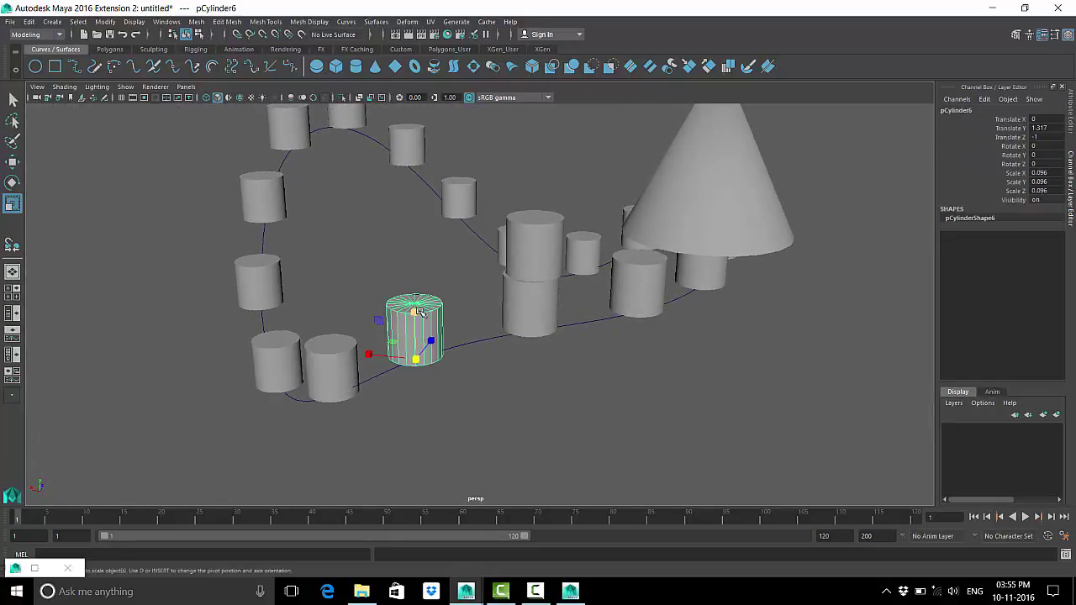
click(442, 373)
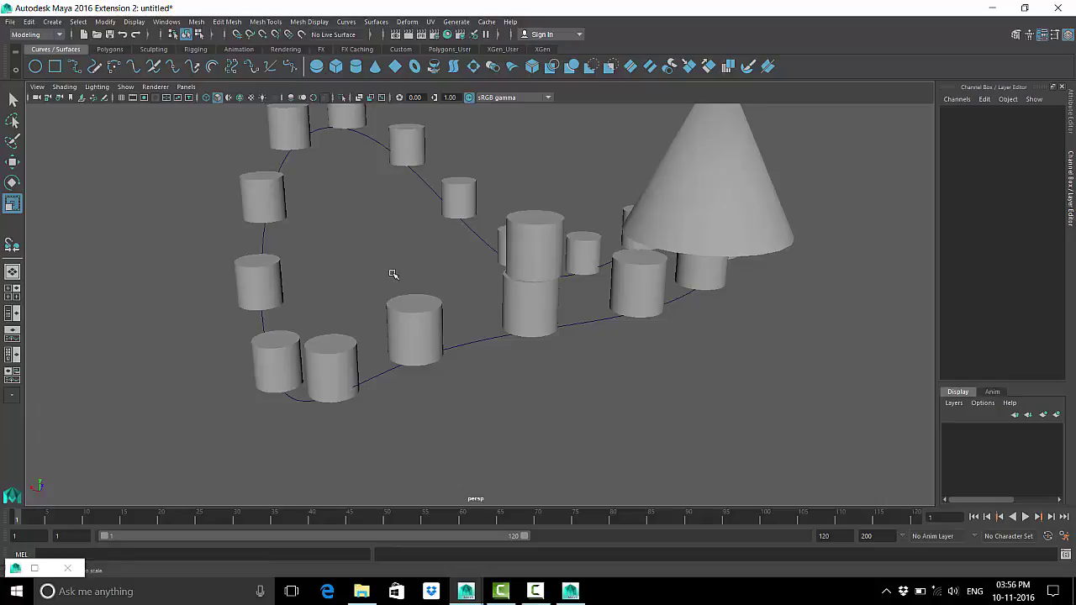
Snap the front cylinder onto the top of the centre cylinder beside the cone.
key(y)
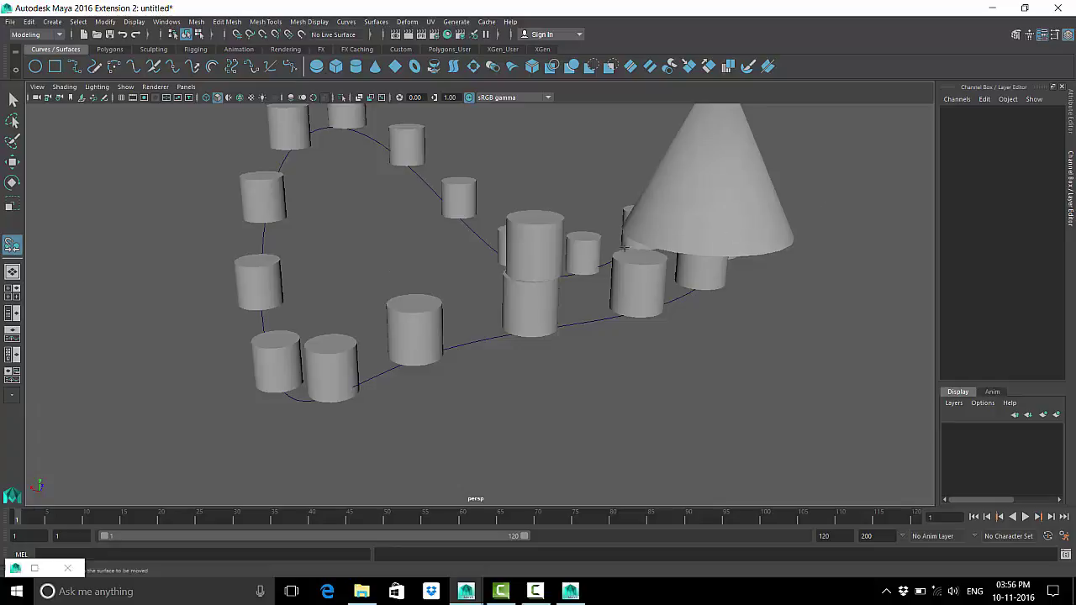
mouse_move(816, 198)
alt+mouse_down()
mouse_move(499, 305)
mouse_move(480, 257)
alt+mouse_up()
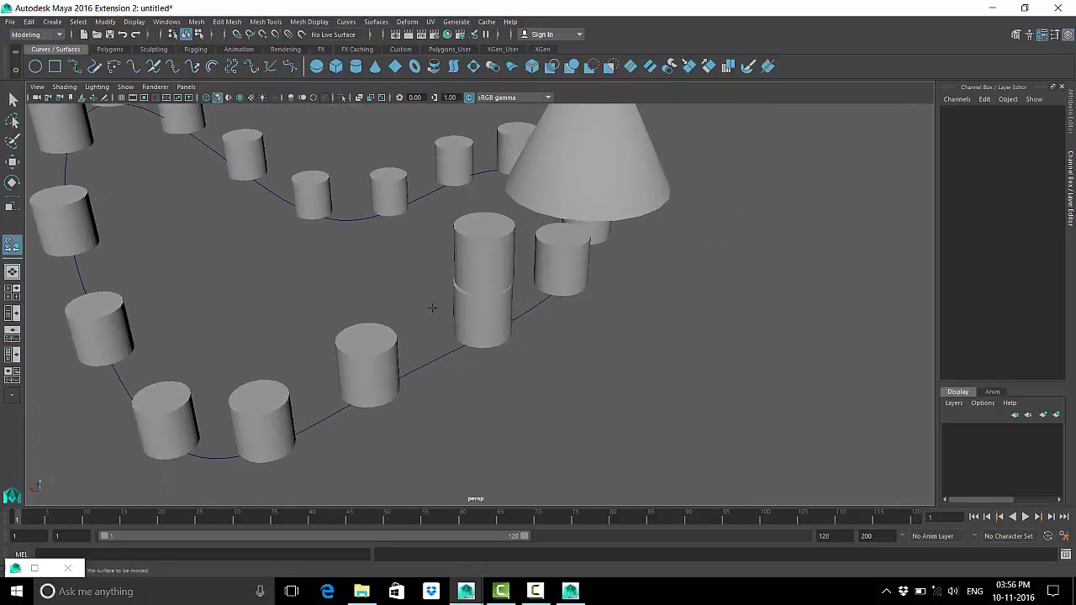
scroll(432, 308, up, 2)
scroll(479, 279, up, 1)
scroll(593, 331, up, 2)
scroll(589, 355, up, 2)
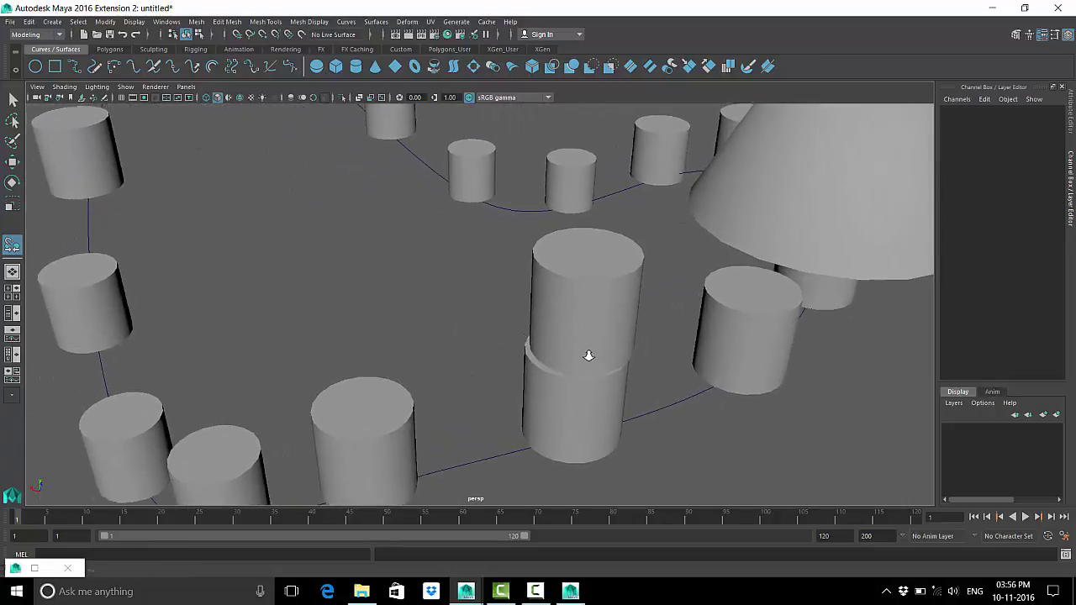
mouse_move(589, 356)
alt+mouse_down()
mouse_move(577, 327)
mouse_move(512, 336)
mouse_move(547, 360)
mouse_move(670, 304)
alt+mouse_up()
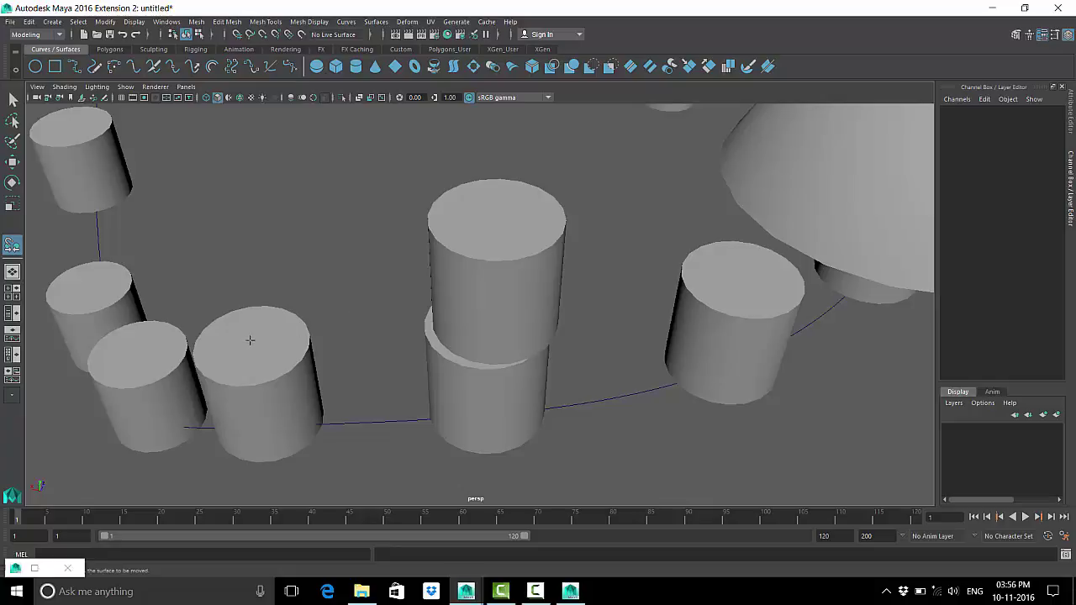
click(289, 413)
click(494, 212)
key(Return)
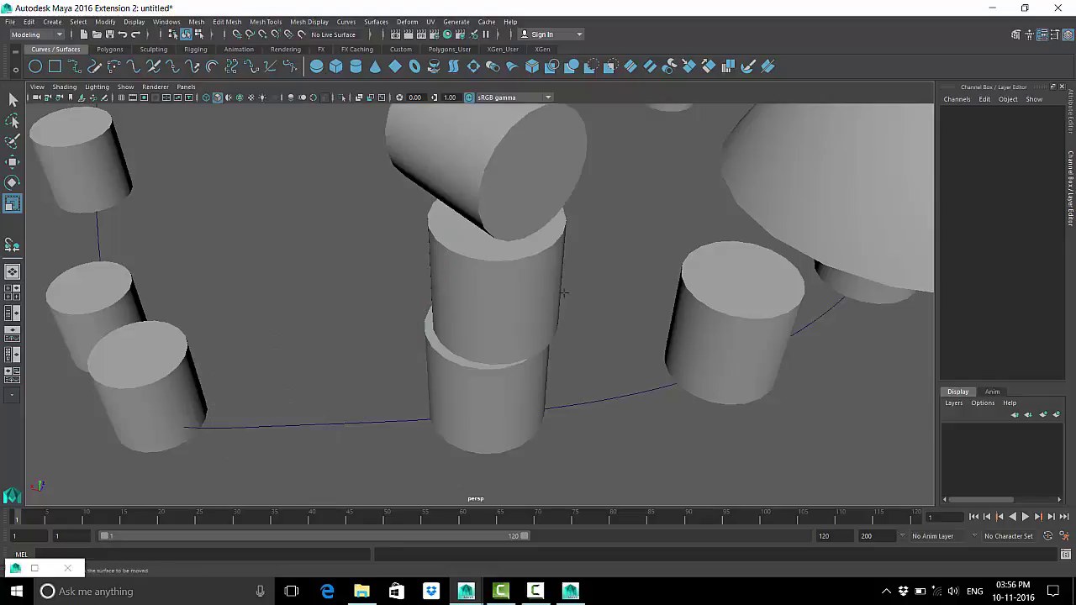
Orbit and zoom to inspect the new cylinder stack from another angle.
scroll(502, 272, down, 5)
mouse_move(501, 271)
alt+mouse_down()
mouse_move(485, 263)
mouse_move(538, 260)
mouse_move(522, 261)
mouse_move(541, 236)
mouse_move(529, 221)
mouse_move(393, 284)
alt+mouse_up()
scroll(510, 319, up, 3)
scroll(510, 328, up, 3)
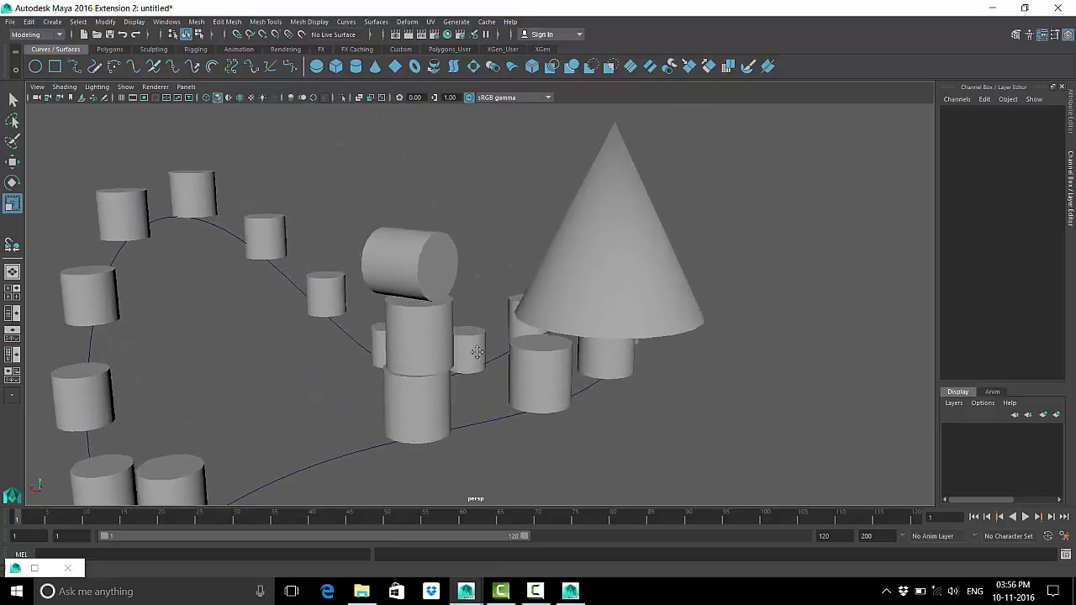
scroll(509, 344, up, 1)
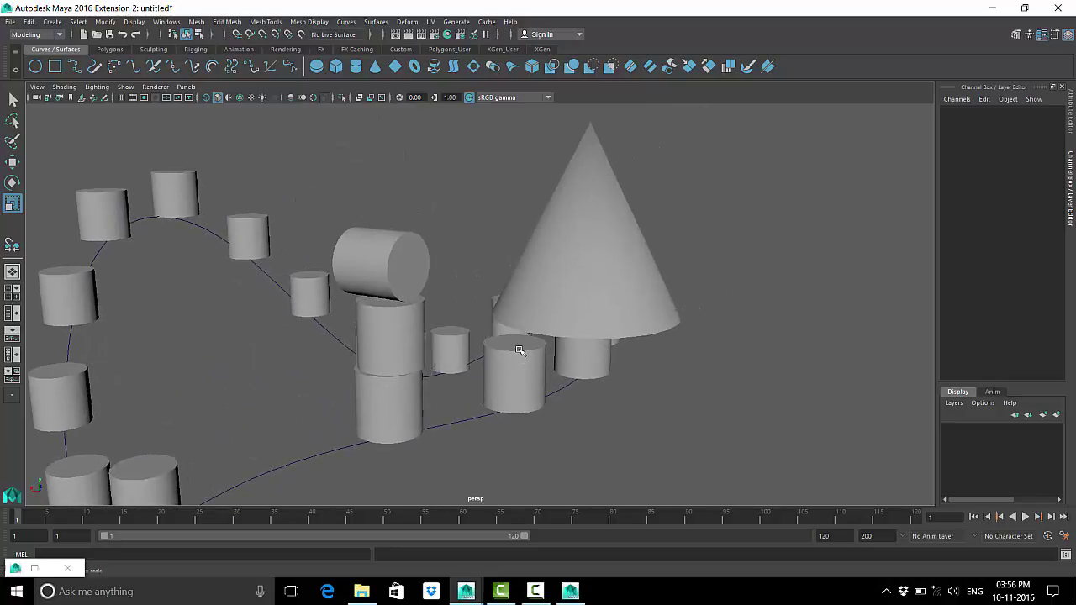
Snap another cylinder onto the tilted cylinder's top edge, making the stack four tall.
click(212, 73)
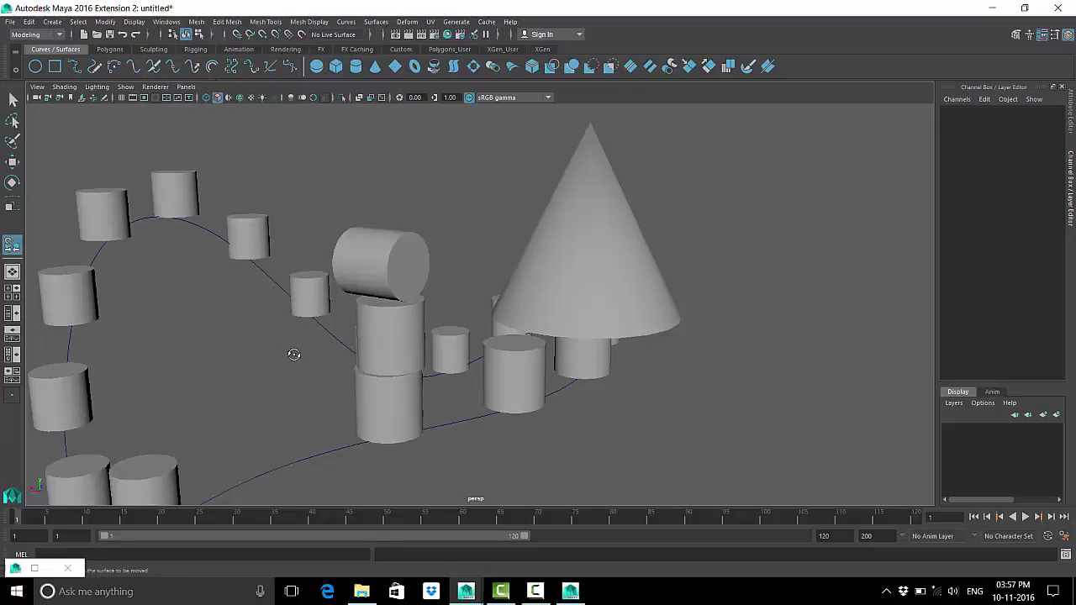
alt+drag(293, 355, 356, 379)
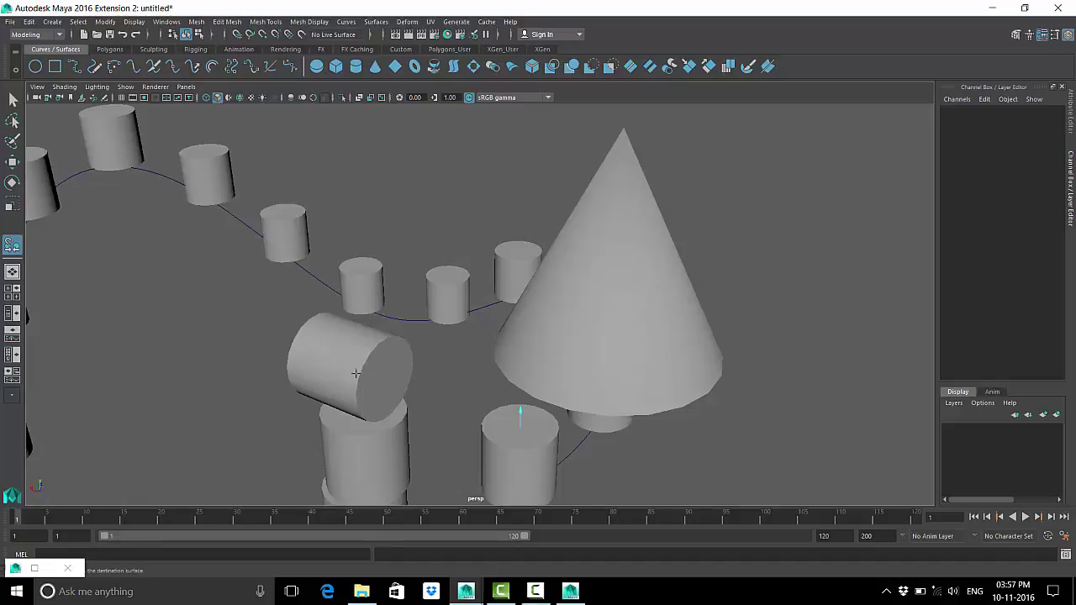
click(345, 340)
key(Return)
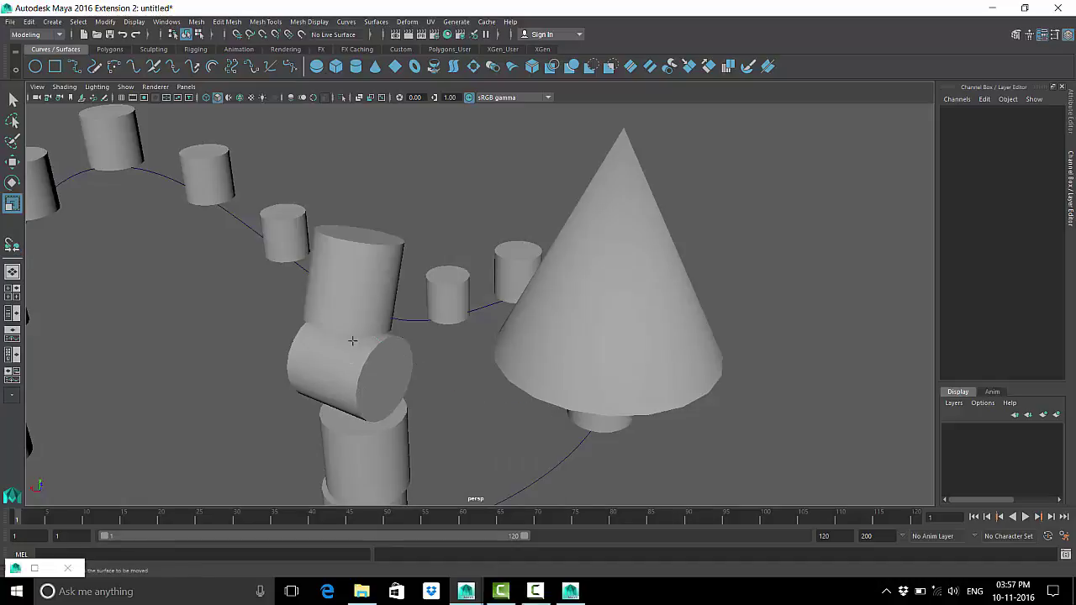
scroll(431, 300, down, 5)
mouse_move(430, 301)
alt+mouse_down()
mouse_move(421, 273)
mouse_move(375, 292)
mouse_move(549, 233)
mouse_move(532, 233)
mouse_move(613, 307)
mouse_move(544, 361)
alt+mouse_up()
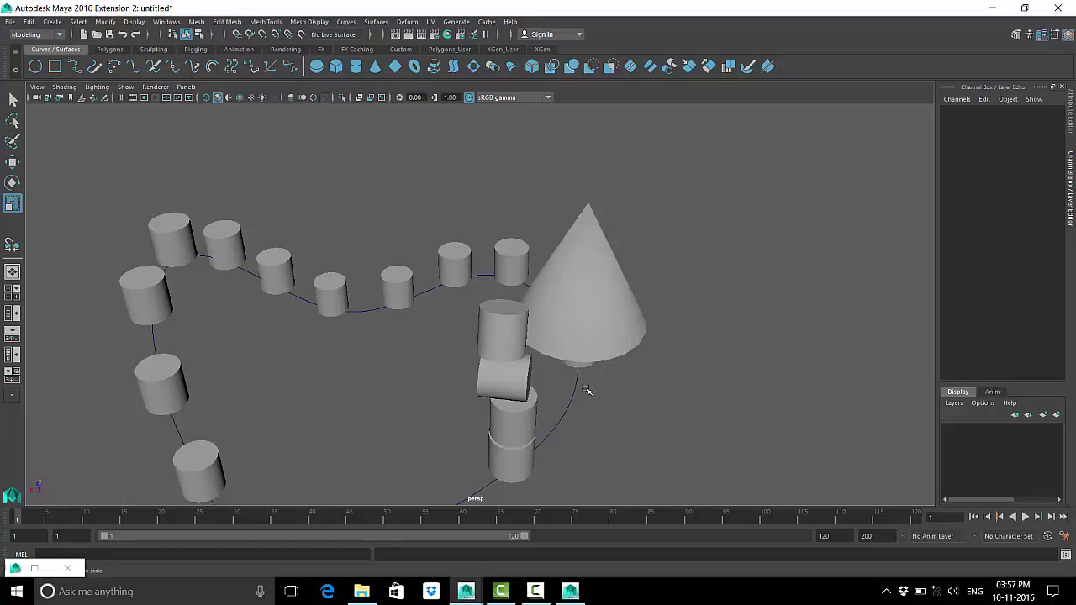
mouse_move(492, 375)
alt+mouse_down()
mouse_move(515, 341)
mouse_move(550, 337)
alt+mouse_up()
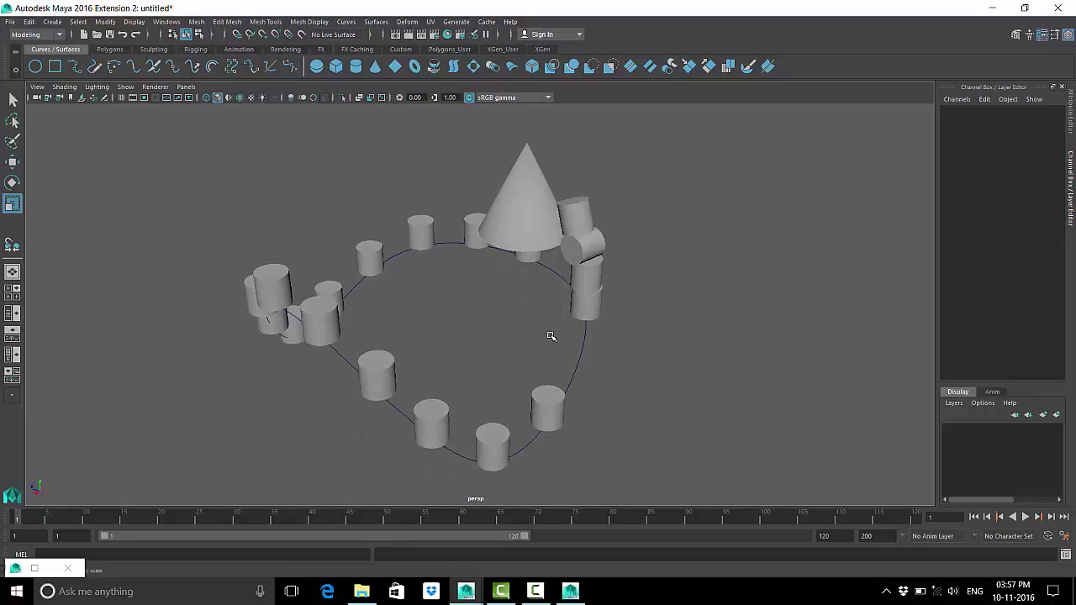
mouse_move(552, 267)
alt+mouse_down()
mouse_move(480, 300)
mouse_move(521, 300)
mouse_move(667, 374)
mouse_move(507, 351)
mouse_move(580, 396)
alt+mouse_up()
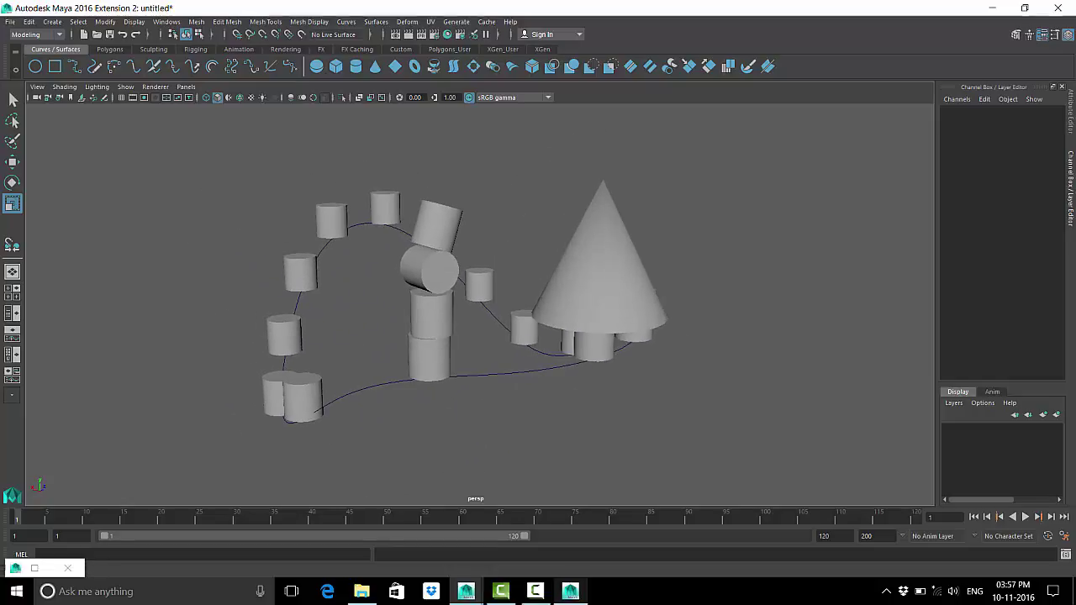
click(569, 593)
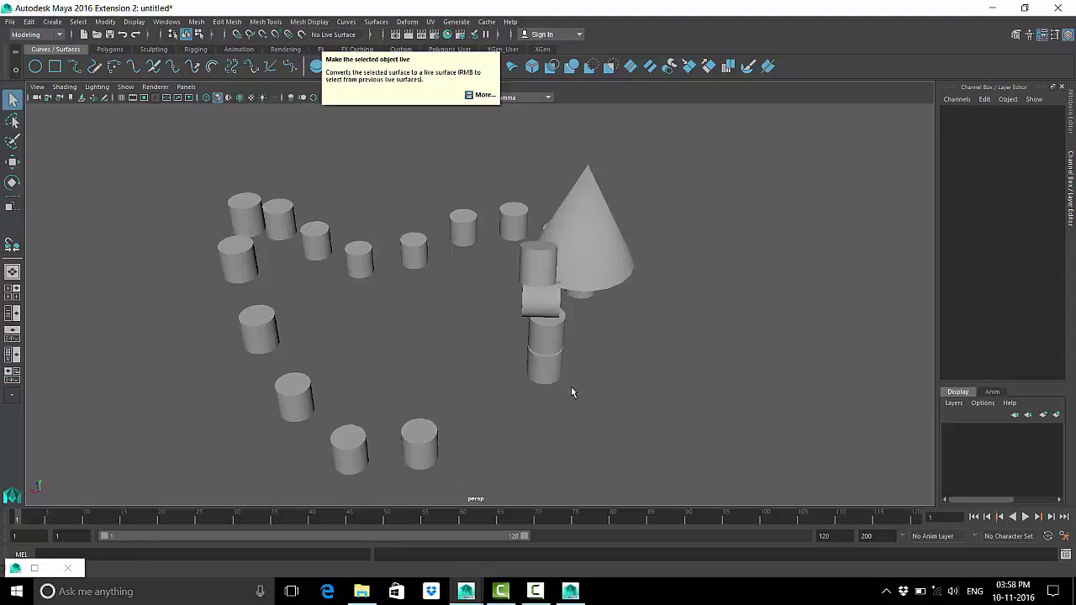
Create a new polygon sphere from the Shift+right-click shape menu.
mouse_move(635, 337)
alt+mouse_down()
mouse_move(629, 307)
mouse_move(494, 310)
mouse_move(590, 317)
mouse_move(652, 299)
alt+mouse_up()
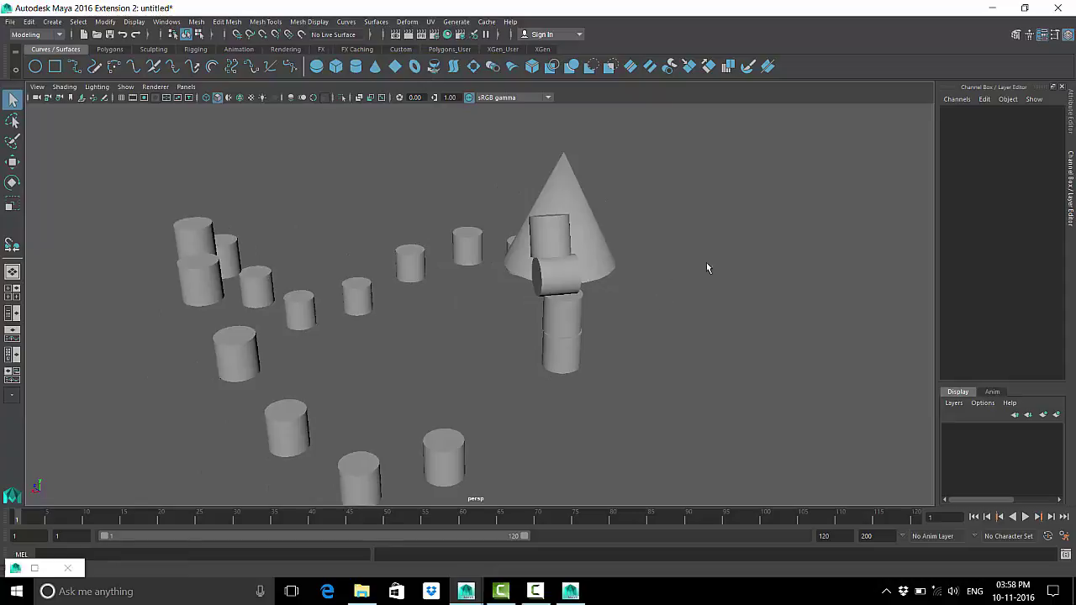
shift+right_click(734, 250)
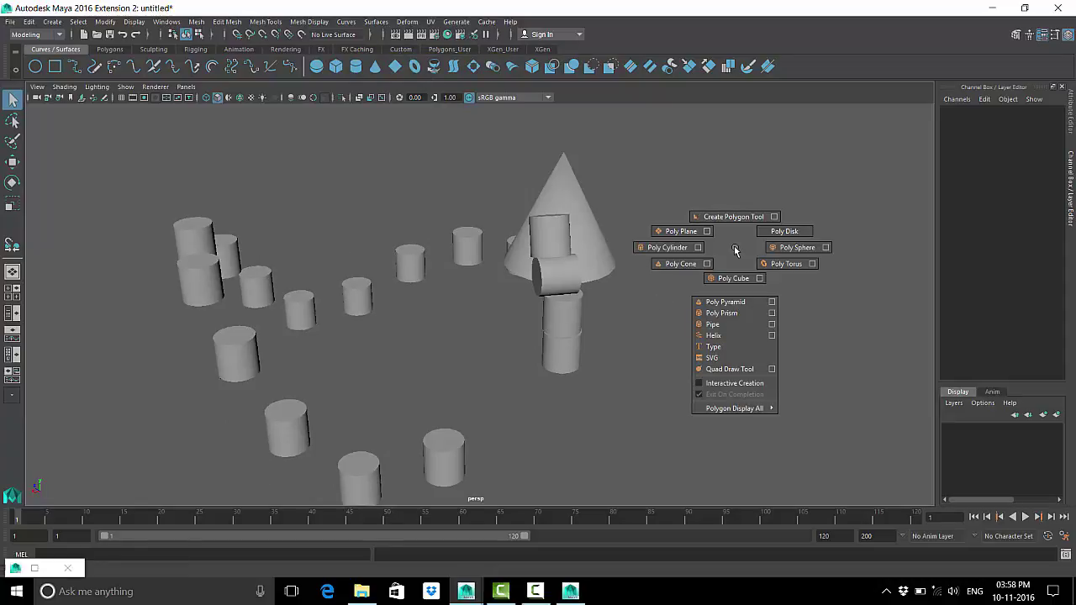
click(796, 247)
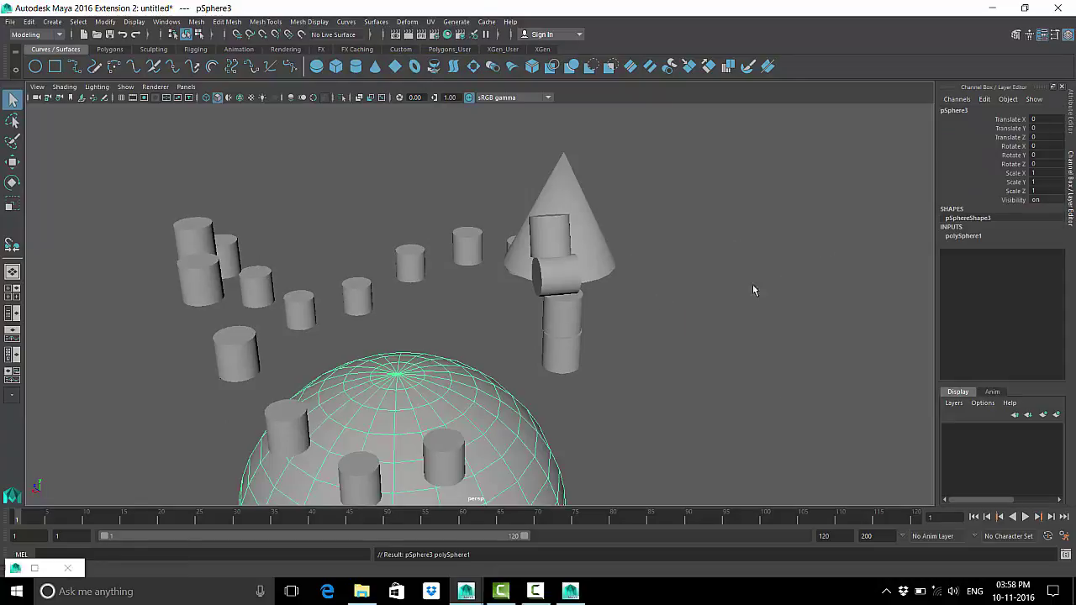
Move pSphere3 away from the cylinders to -3.095, 1.366, -1.605 and frame it.
scroll(585, 310, down, 5)
scroll(585, 310, down, 2)
key(w)
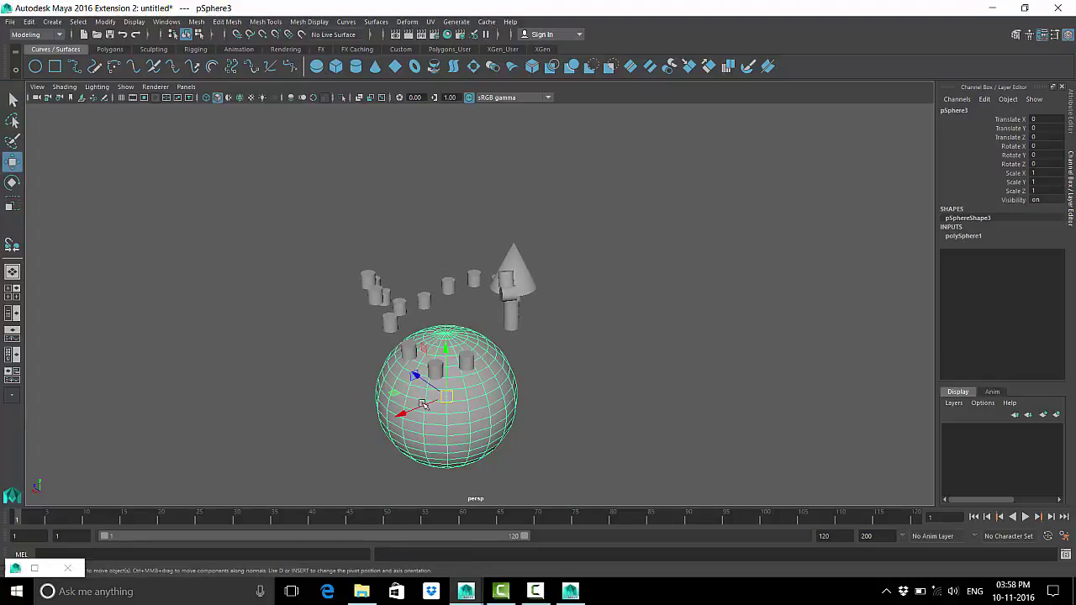
drag(445, 399, 684, 299)
key(f)
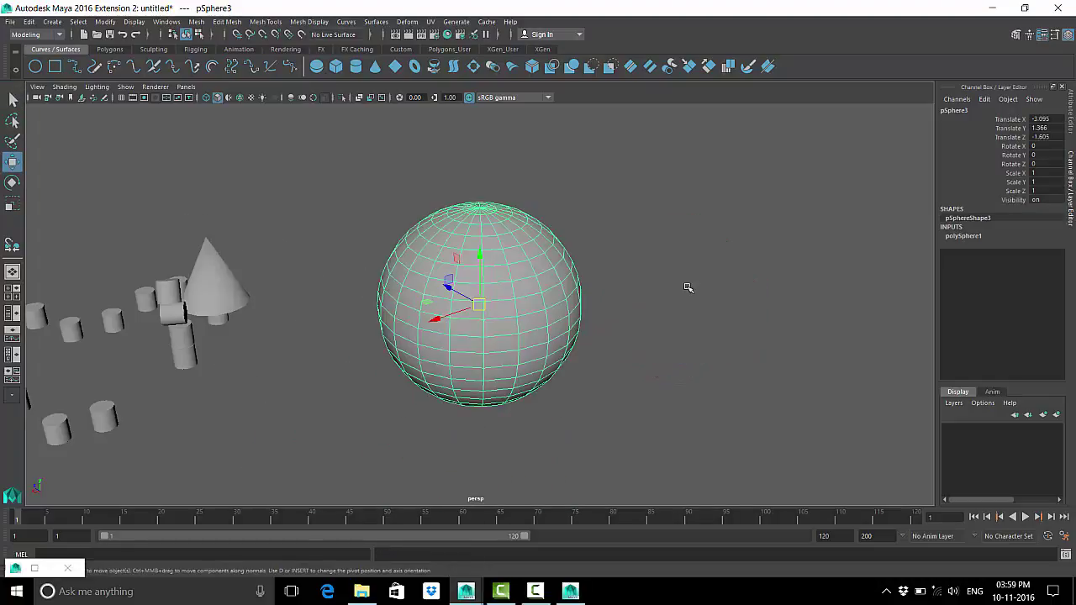
alt+right_drag(583, 255, 664, 295)
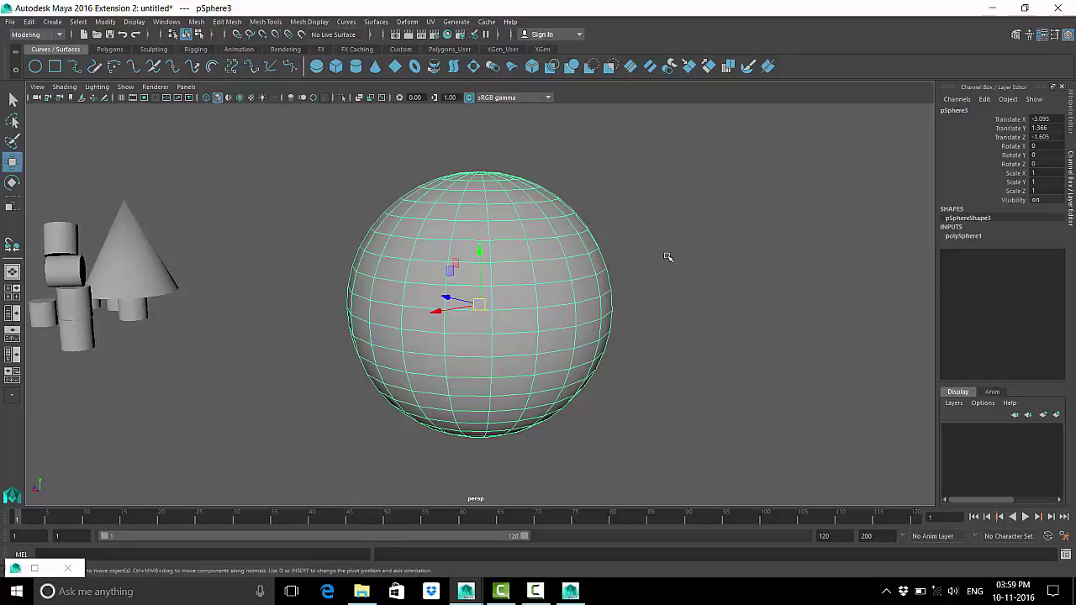
click(664, 265)
click(557, 286)
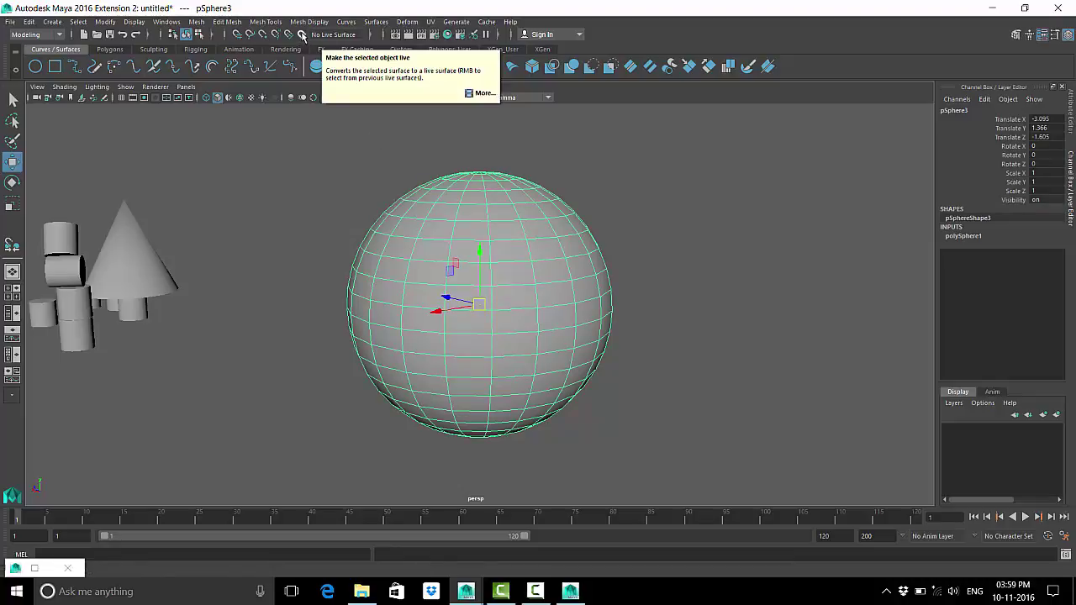
Make pSphere3 the live surface and turn on Wireframe on Shaded.
click(301, 34)
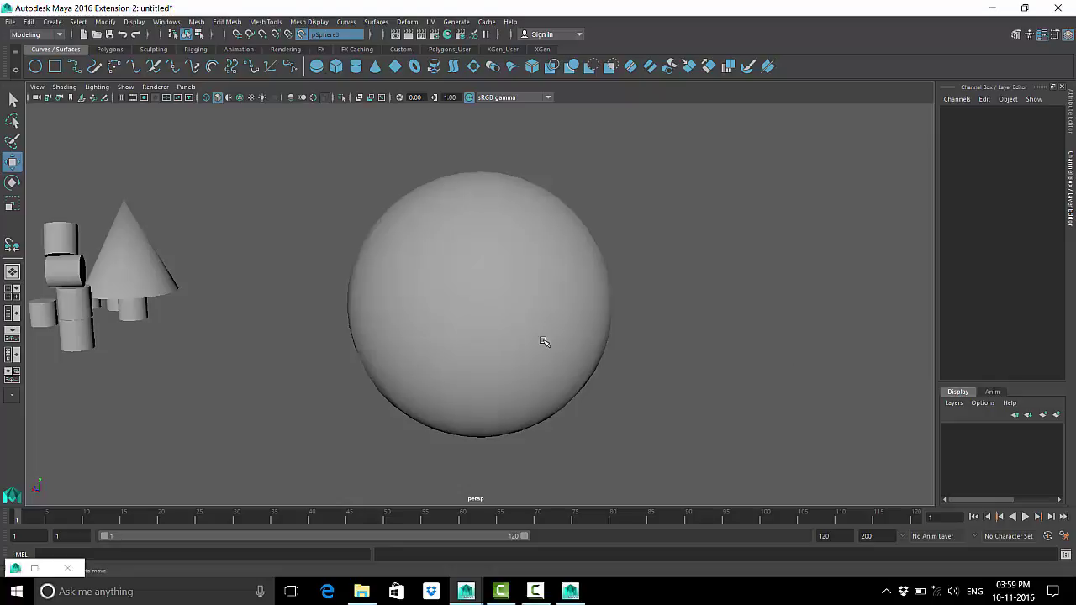
alt+drag(552, 365, 495, 349)
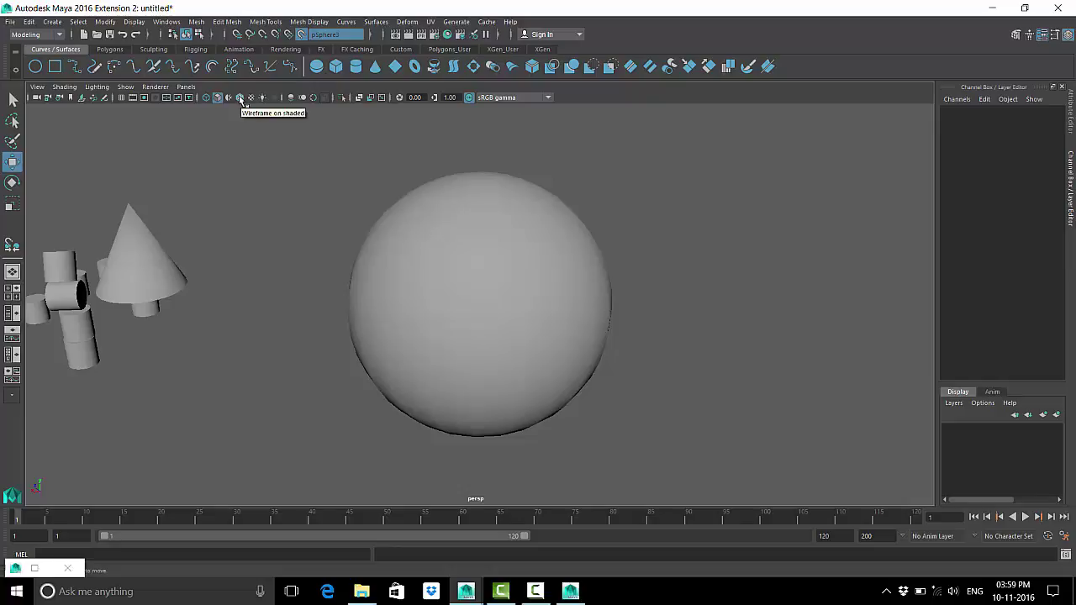
click(240, 98)
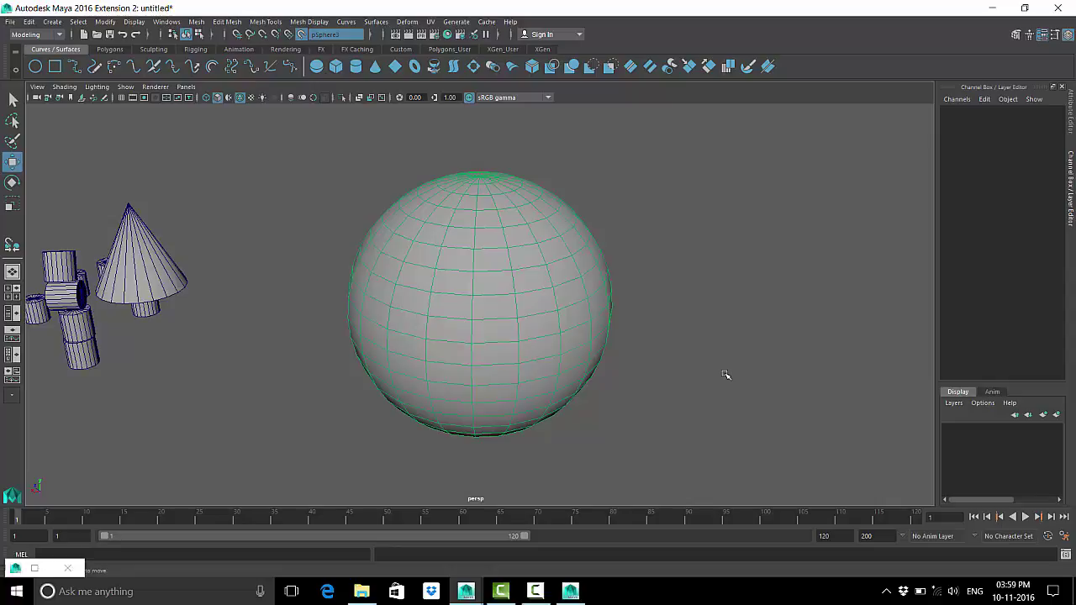
key(ctrl+z)
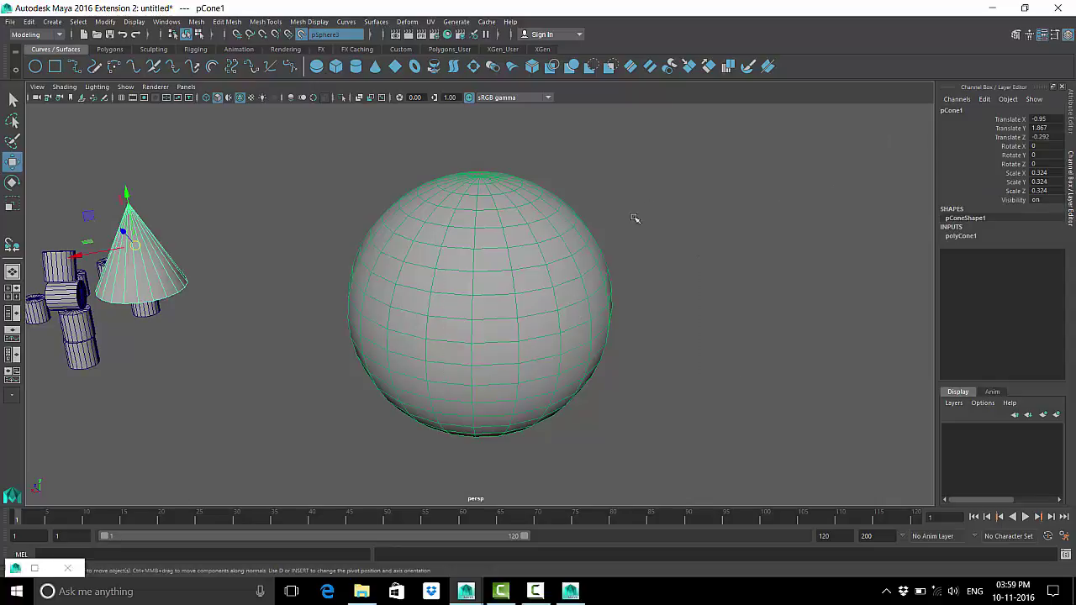
click(458, 318)
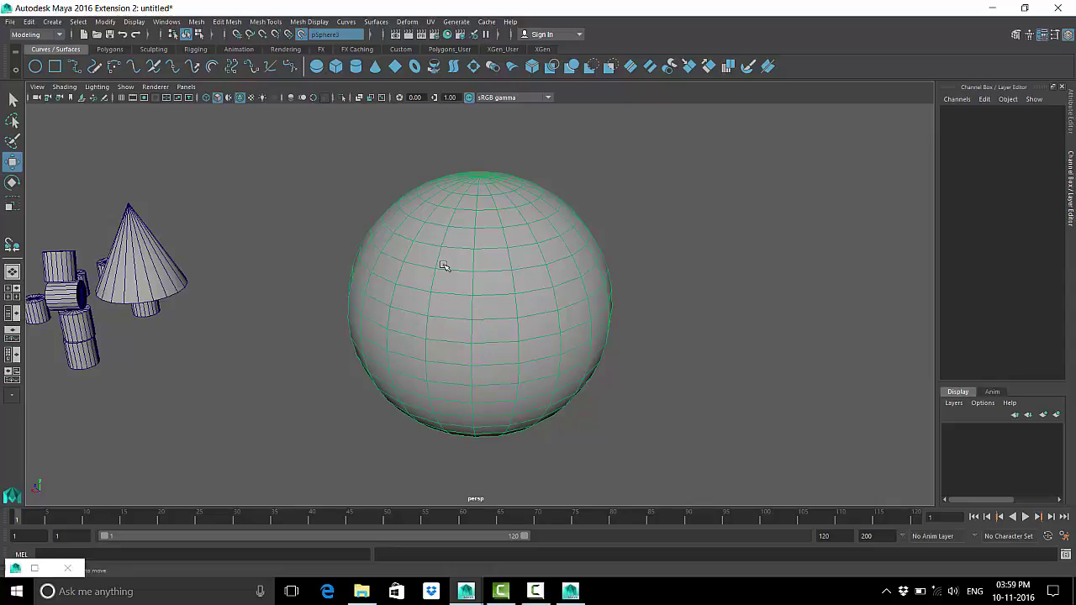
shift+right_click(708, 266)
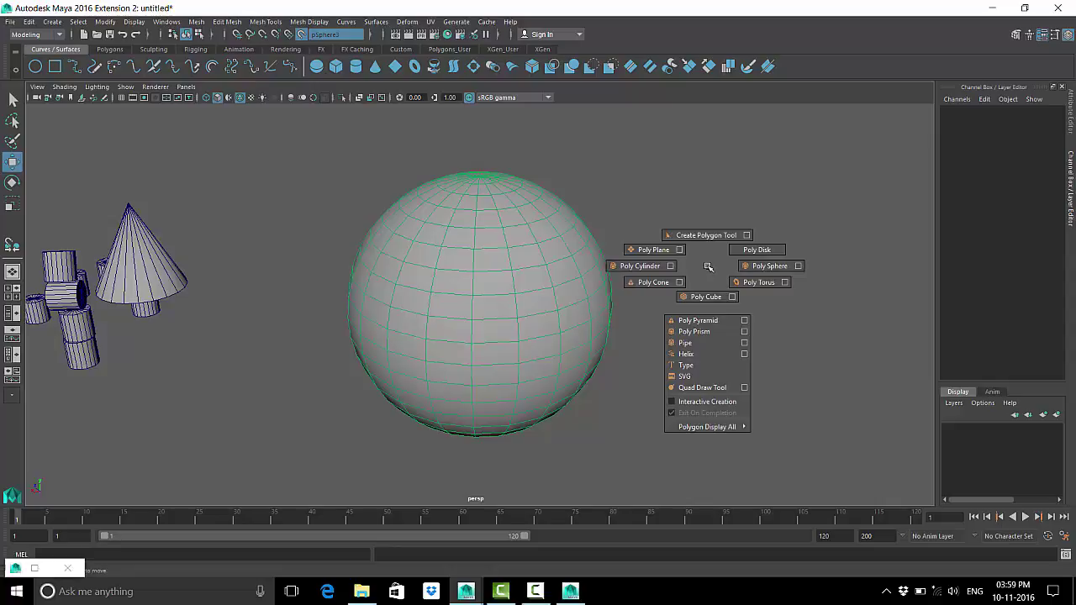
click(643, 266)
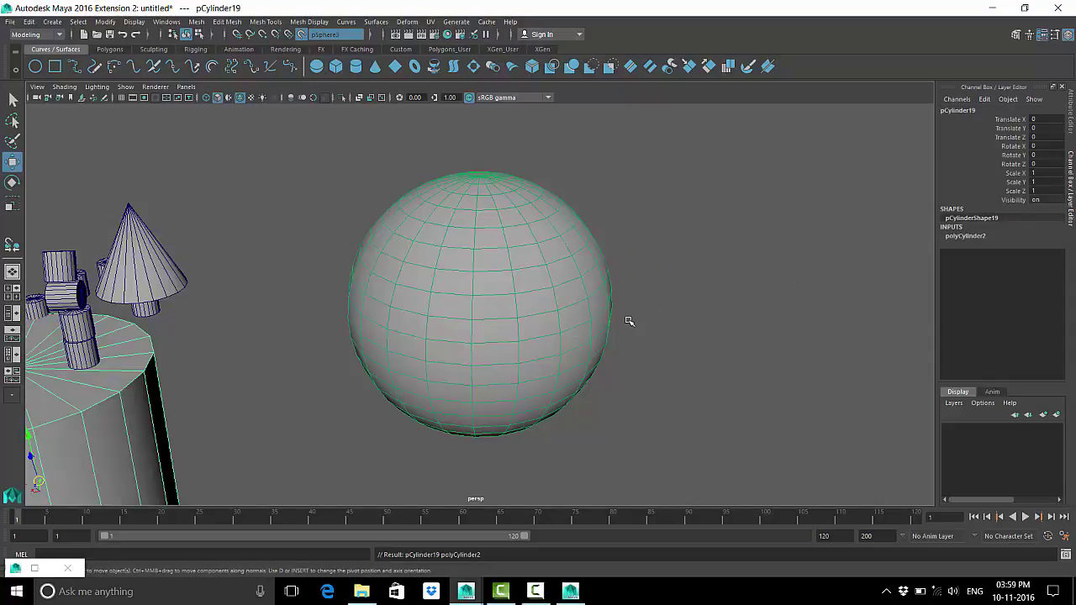
key(ctrl+z)
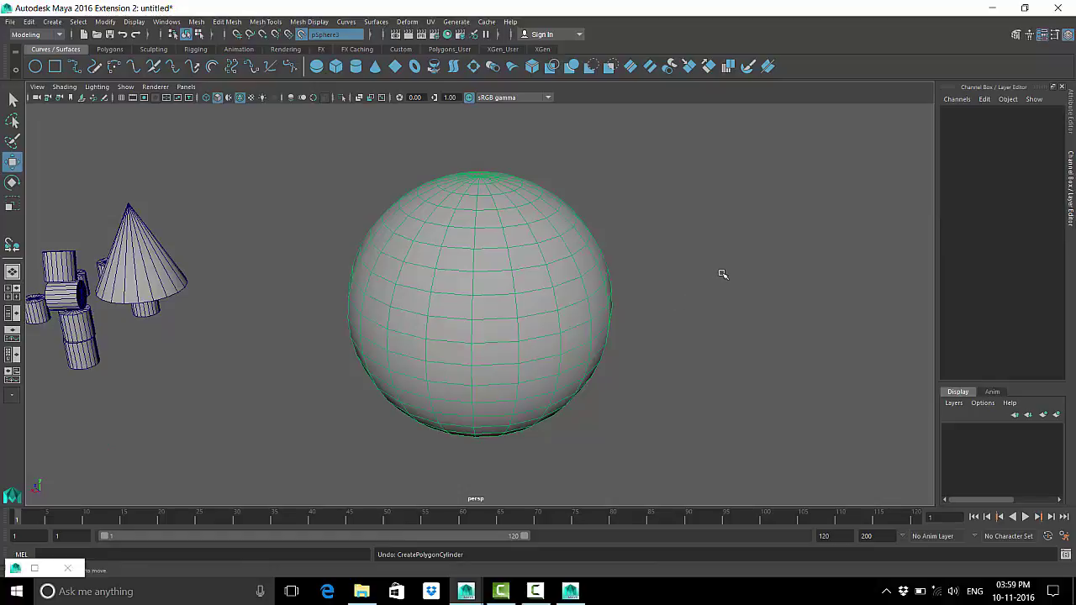